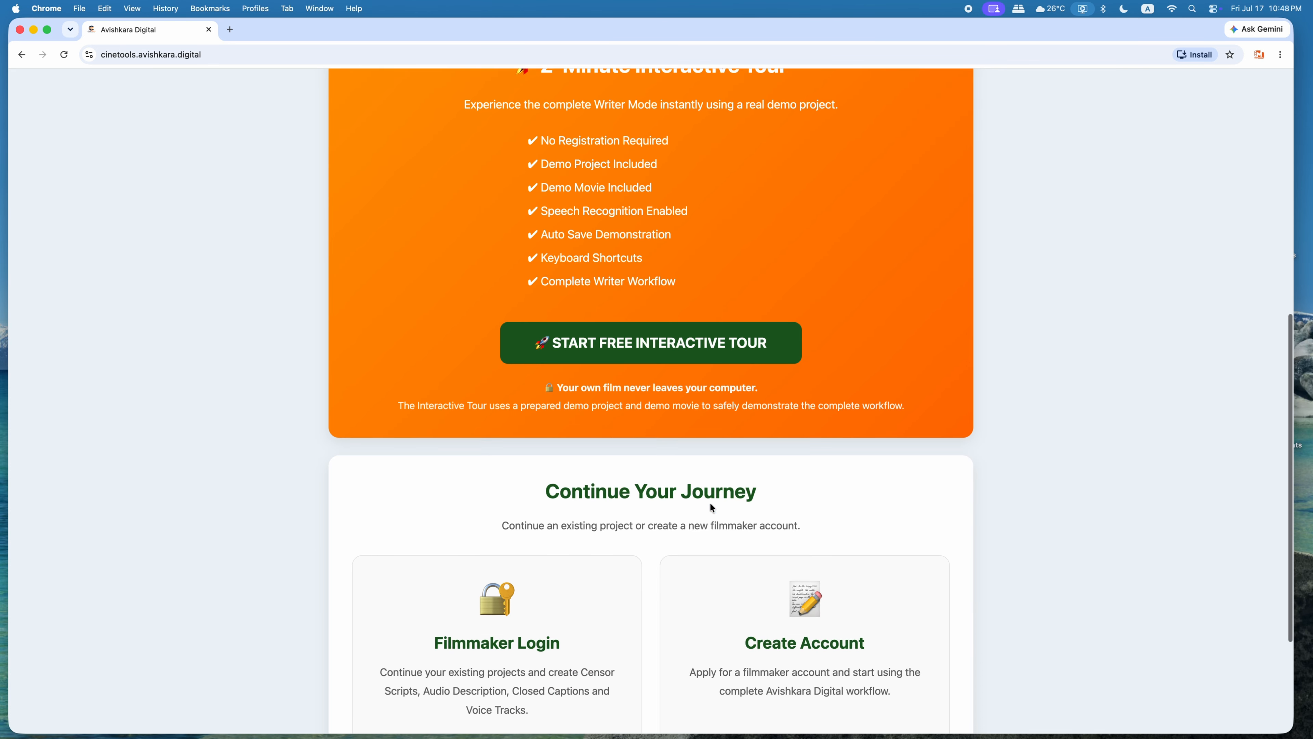
Step: Install the CineTools Studio web app from the Avishkara Digital site
scroll(711, 504, "up", 13)
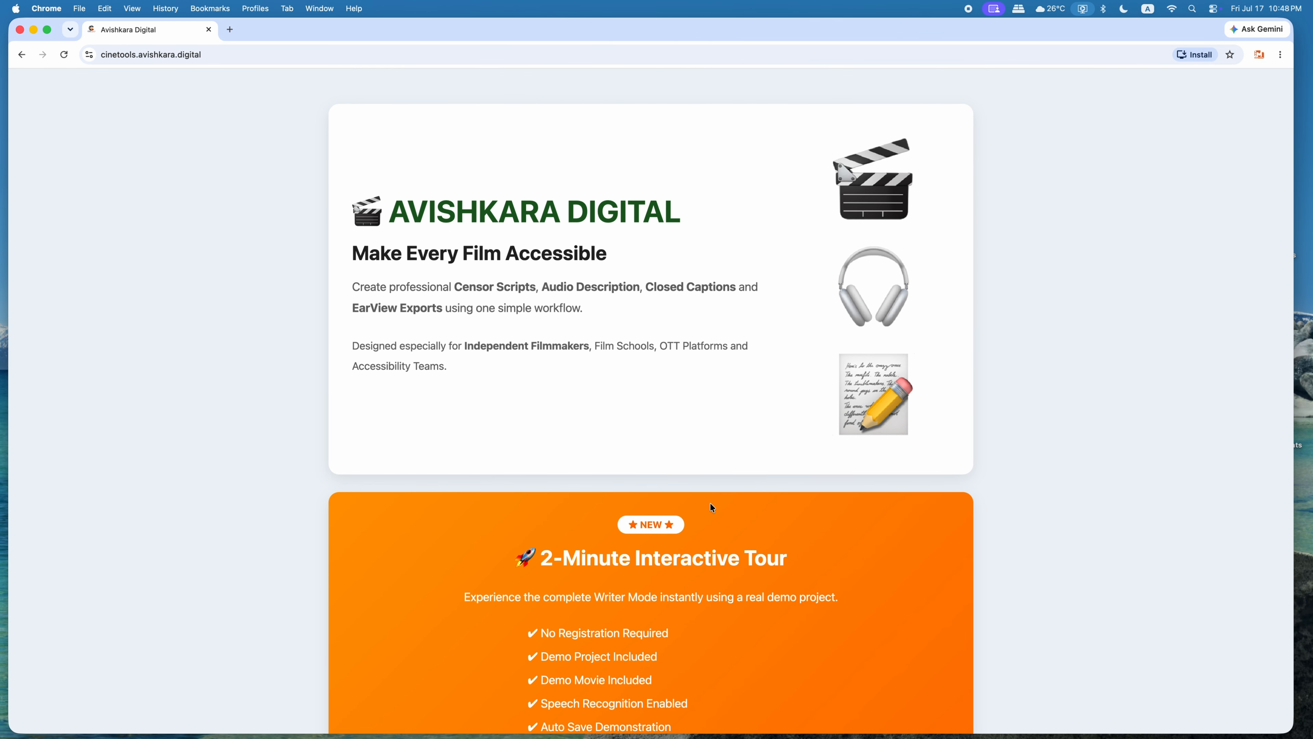
scroll(710, 504, "down", 13)
scroll(710, 504, "up", 9)
scroll(712, 507, "up", 4)
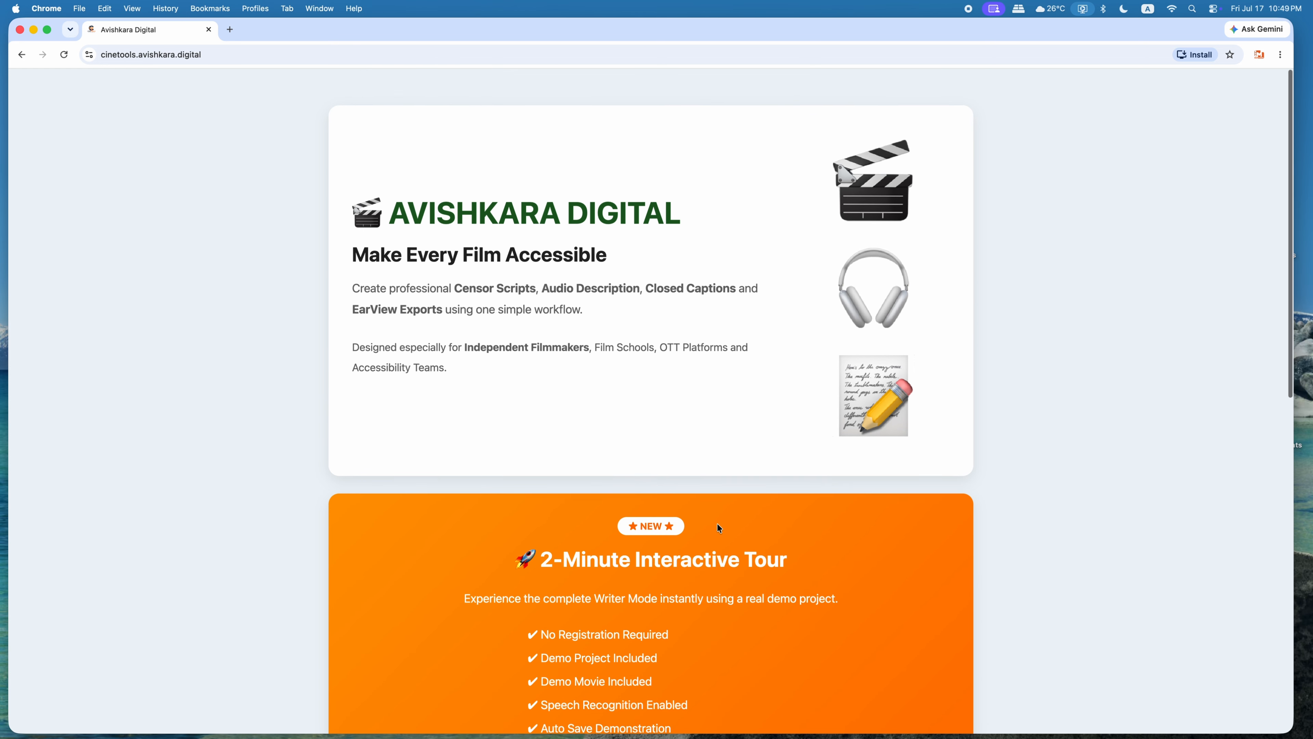
left_click(1189, 58)
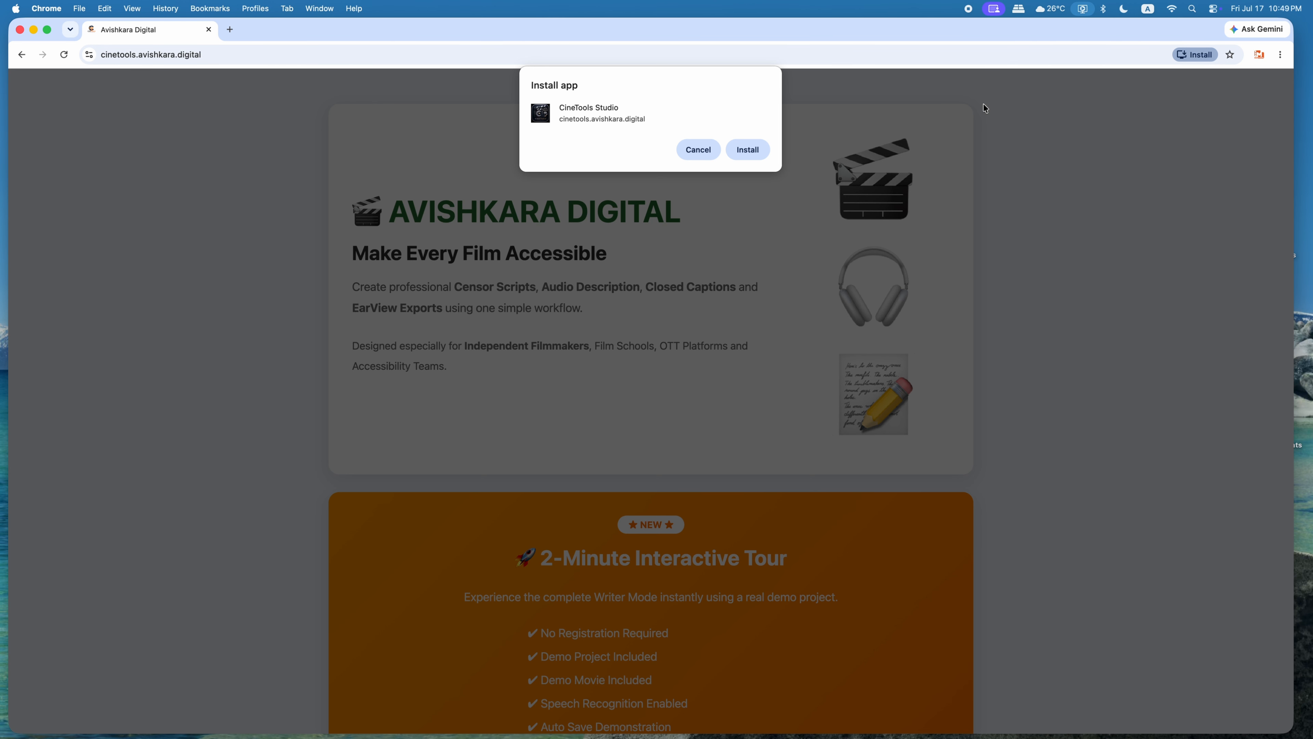
left_click(753, 149)
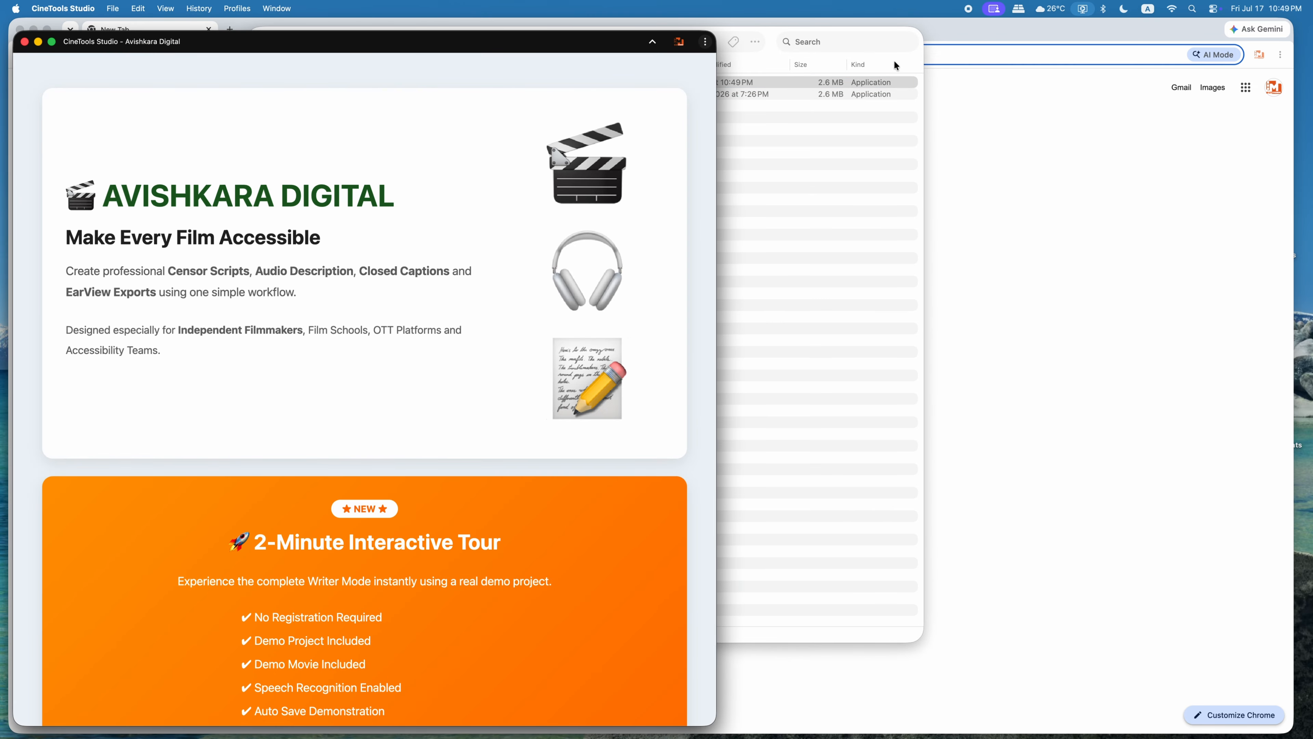
Step: Minimize the Chrome Apps folder and quit the browser, leaving the CineTools Studio window displayed full screen
left_click(905, 61)
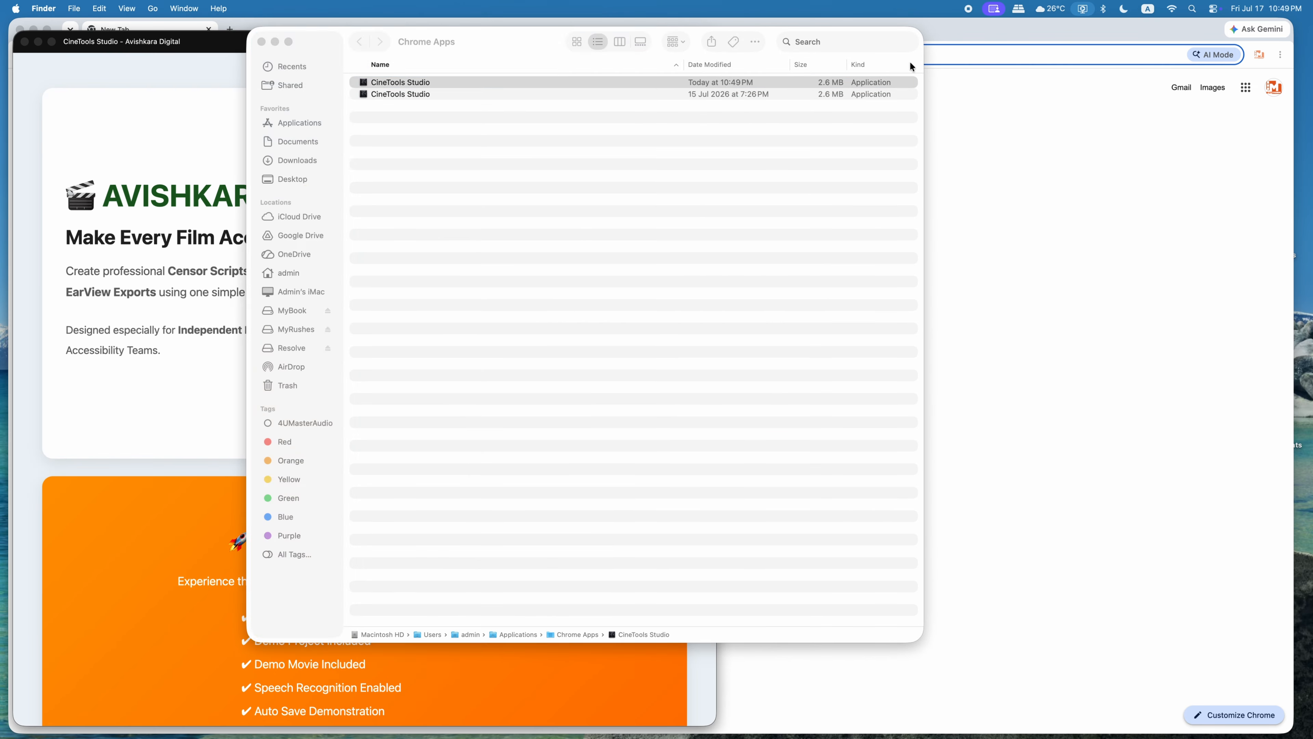
left_click(275, 42)
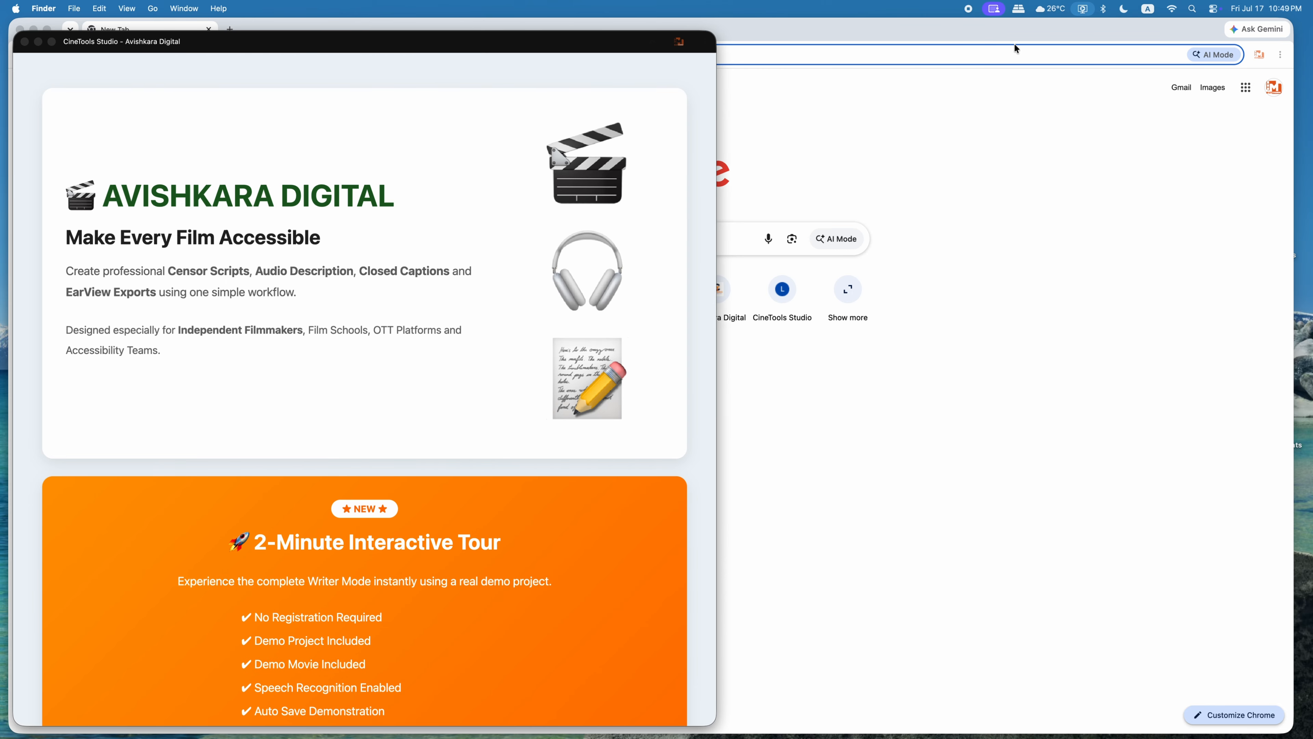
left_click(1054, 38)
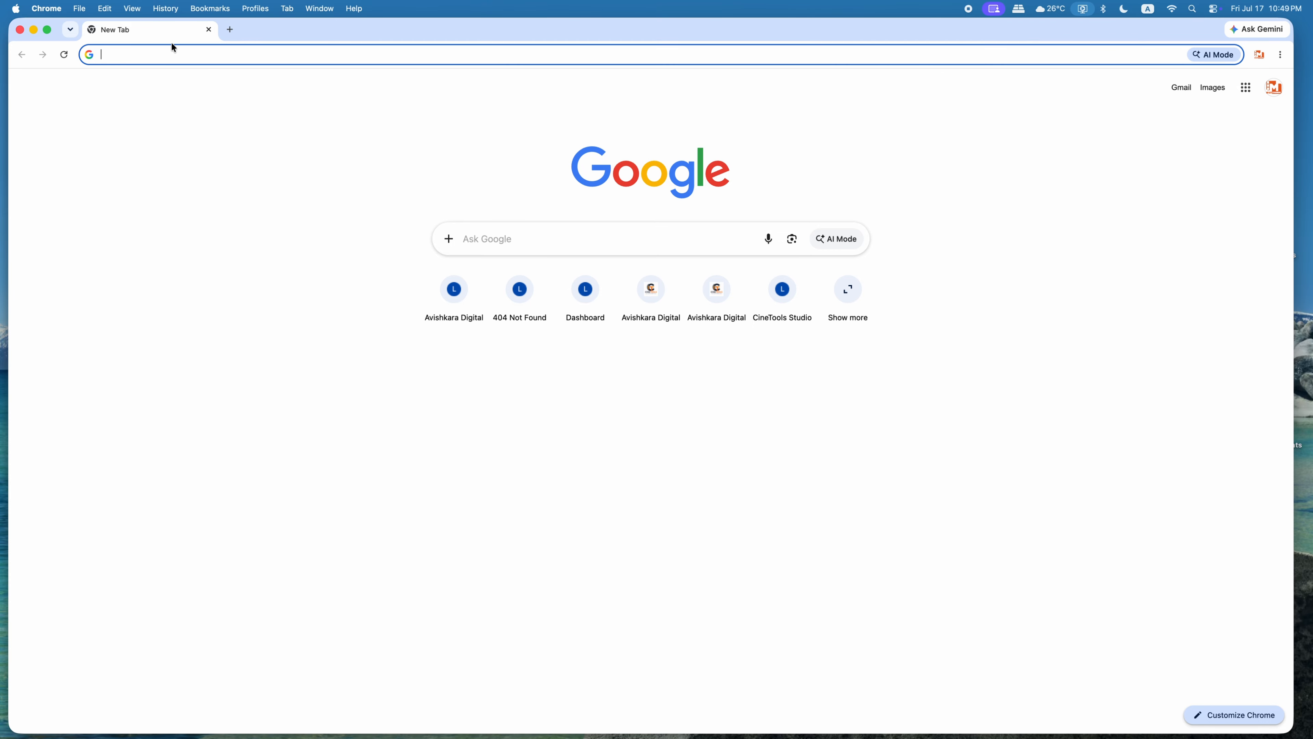
key("super+q")
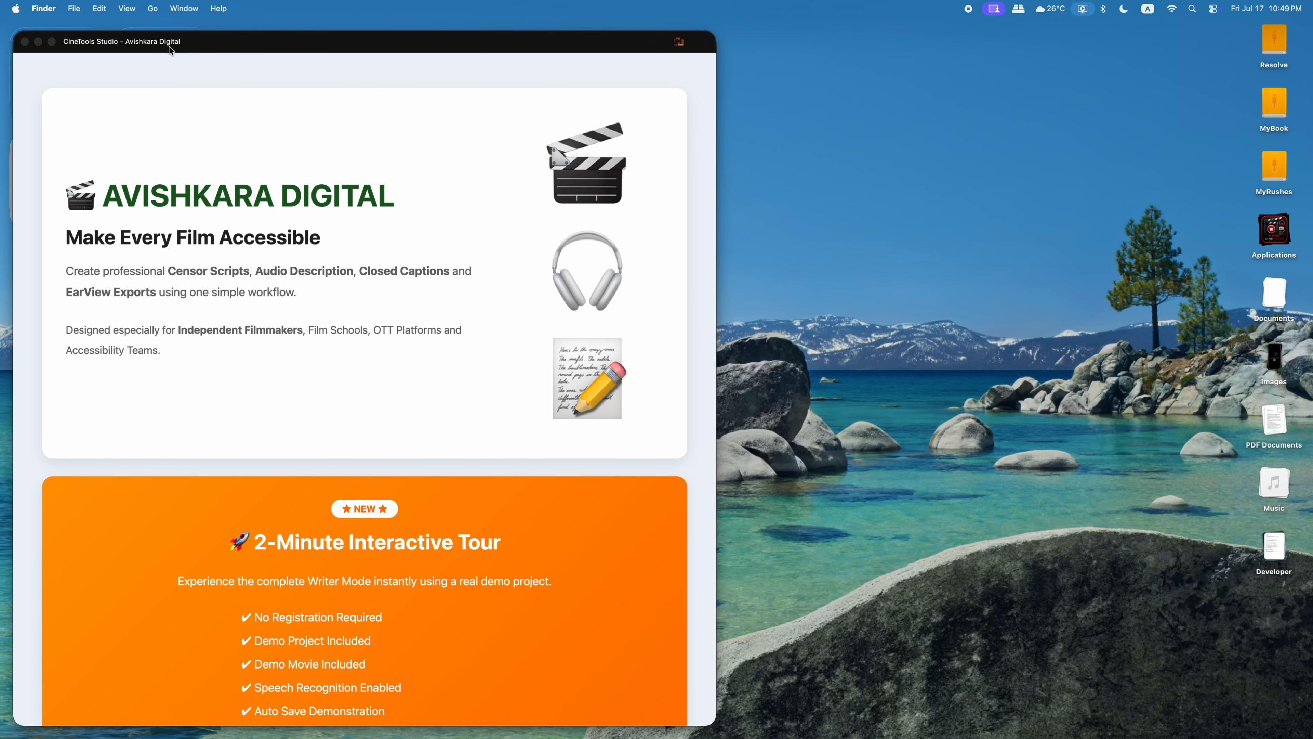
left_click_drag(471, 56, 549, 47)
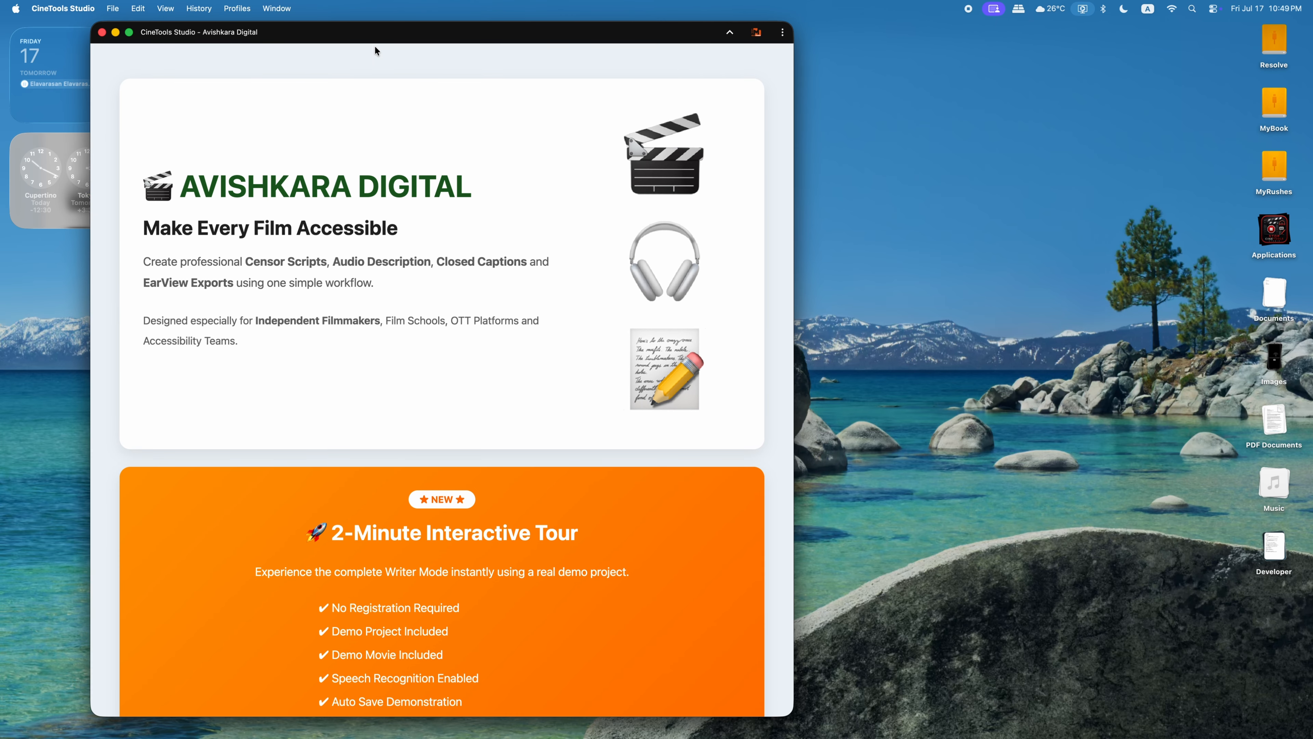
left_click(129, 33)
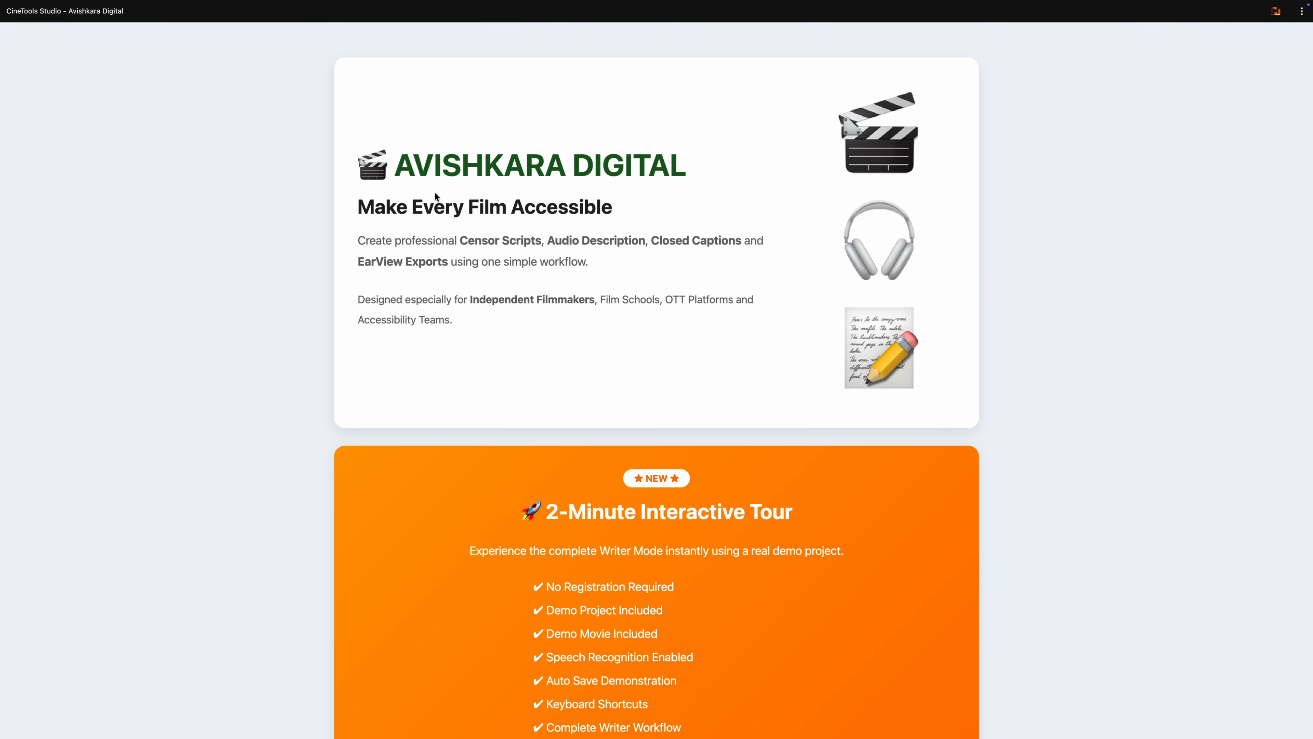
Step: Examine the home page's introduction, the 2-Minute Interactive Tour section and the login and account options under Continue Your Journey
scroll(650, 275, "down", 4)
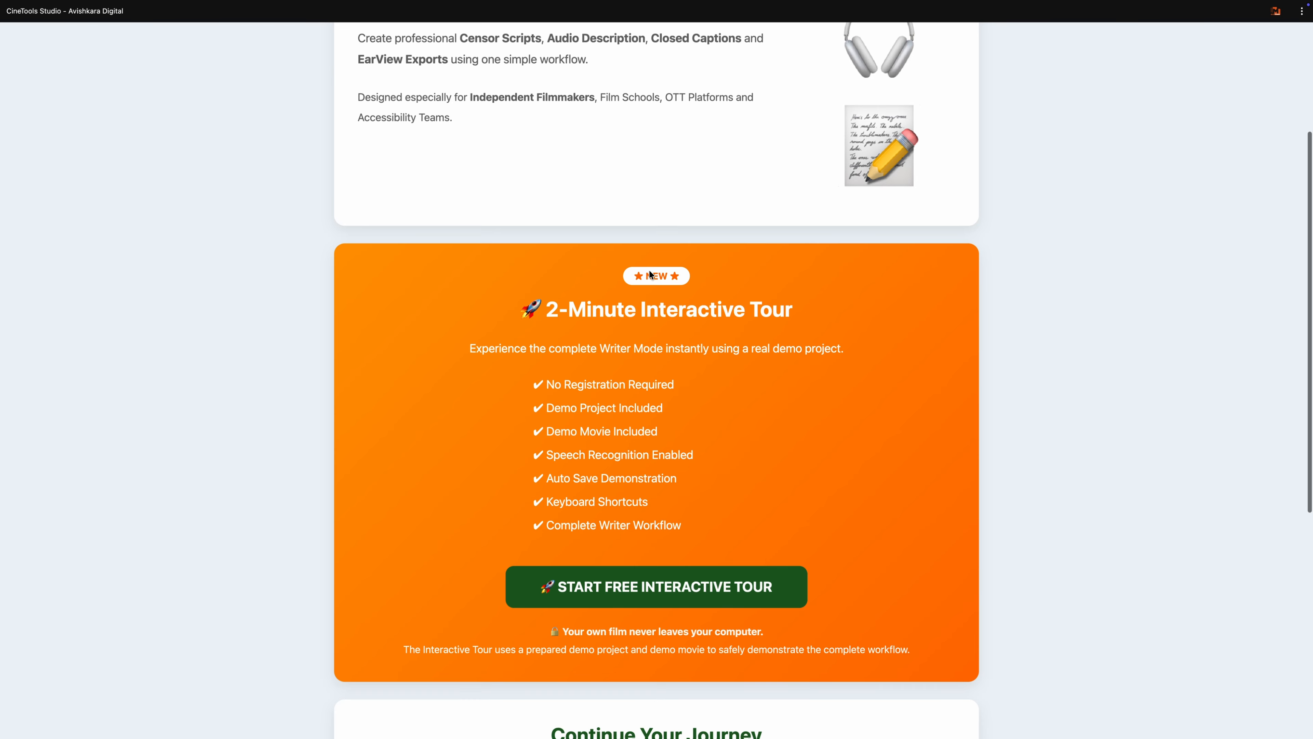
scroll(650, 274, "up", 4)
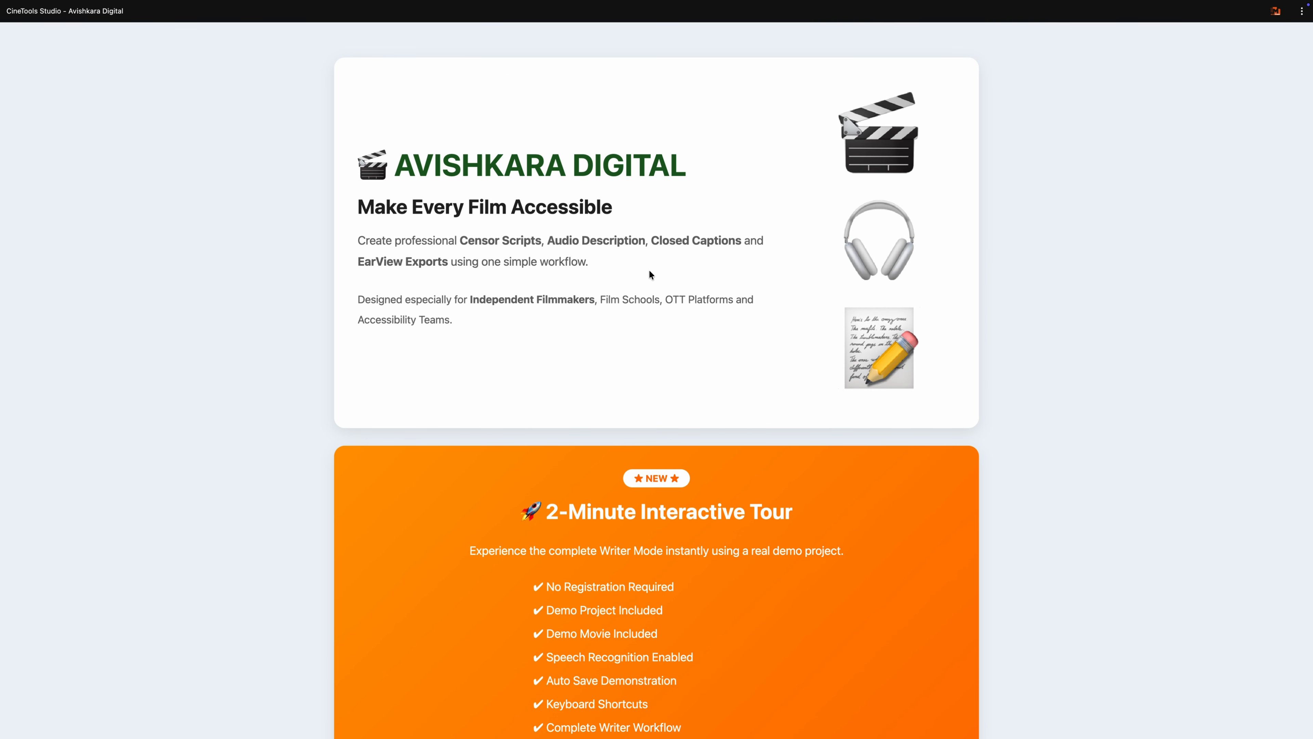
scroll(649, 274, "down", 6)
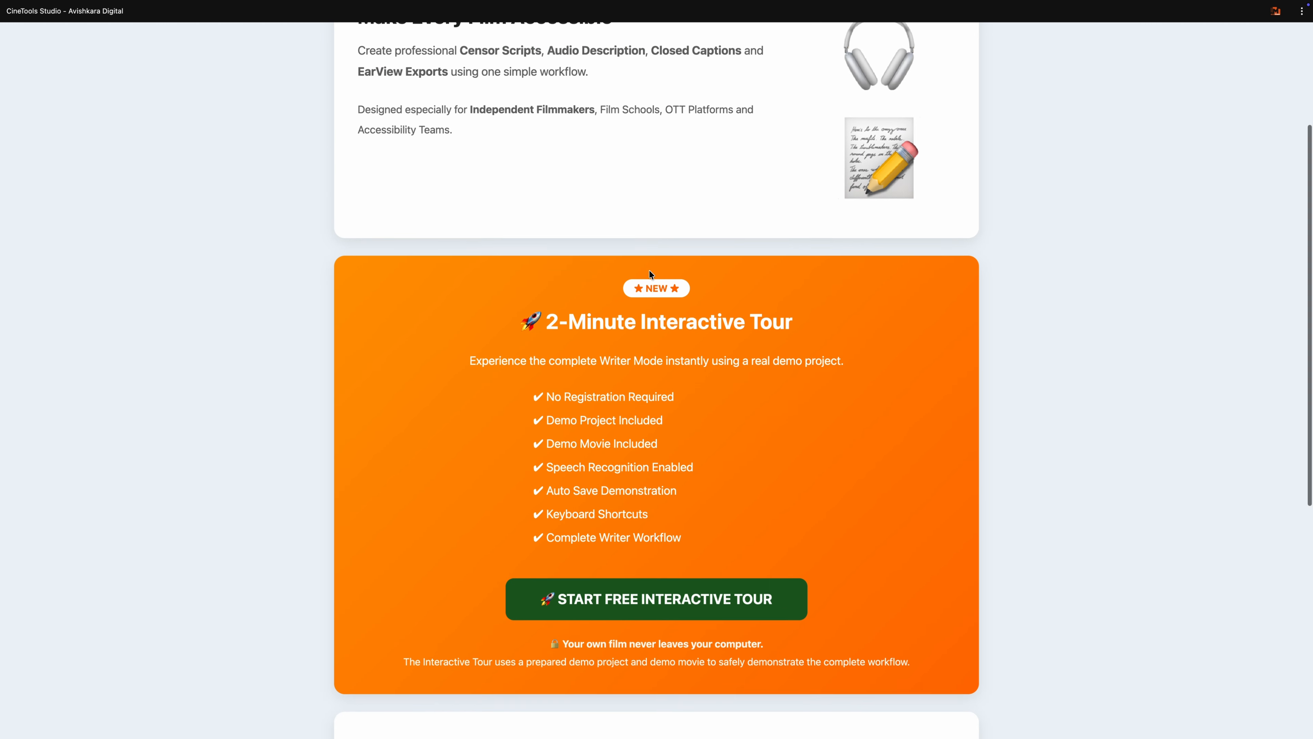
scroll(650, 274, "down", 6)
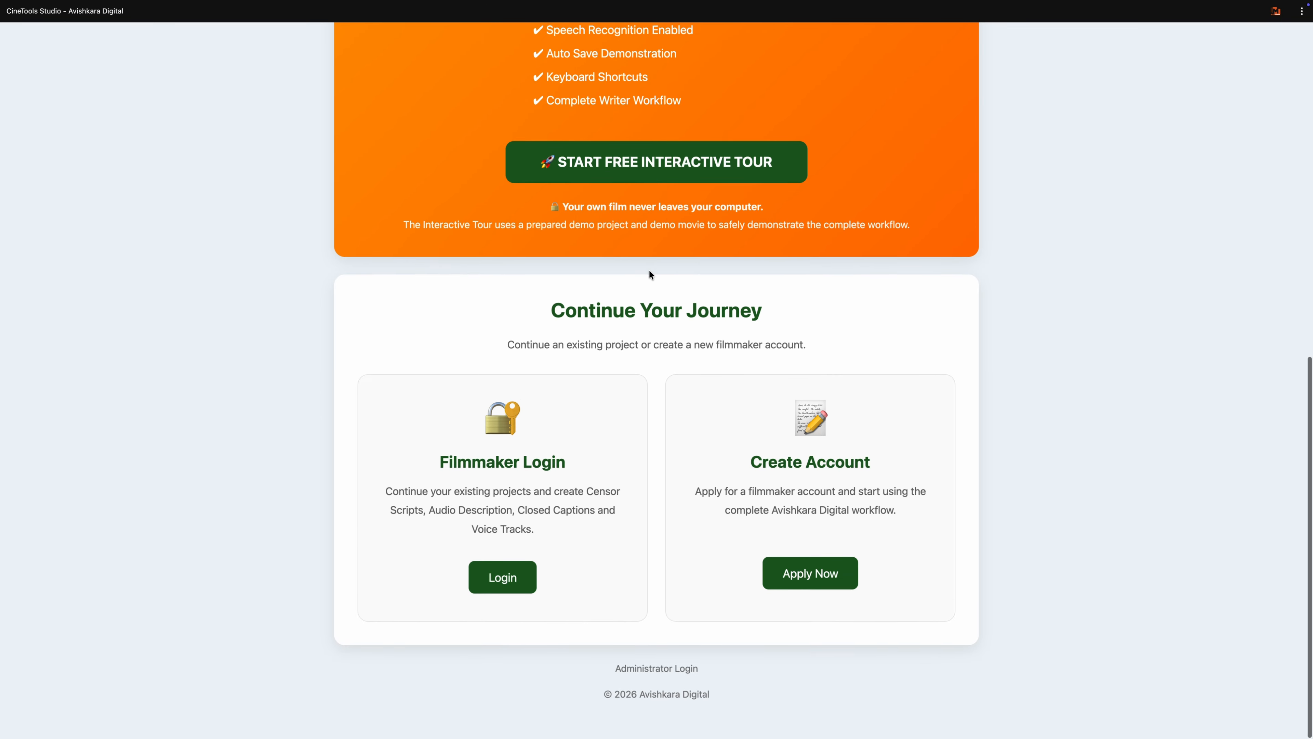
scroll(649, 271, "up", 10)
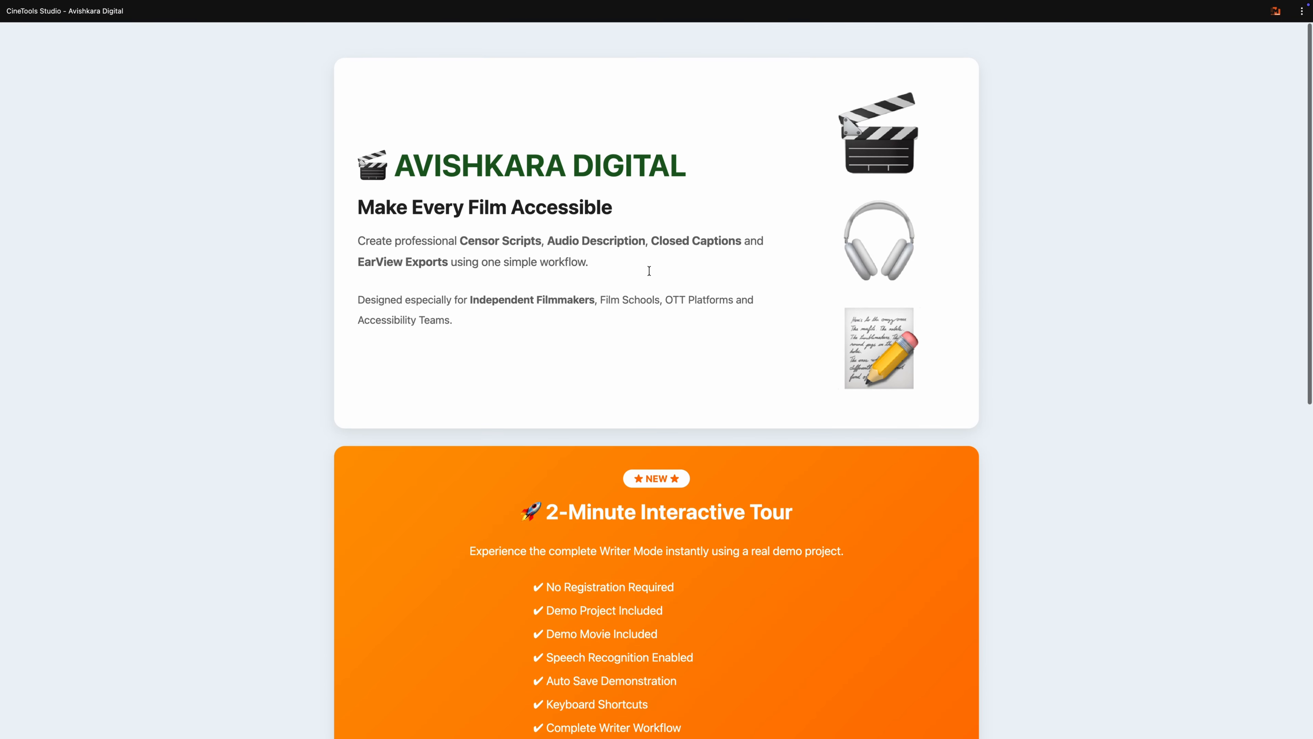
scroll(650, 274, "down", 7)
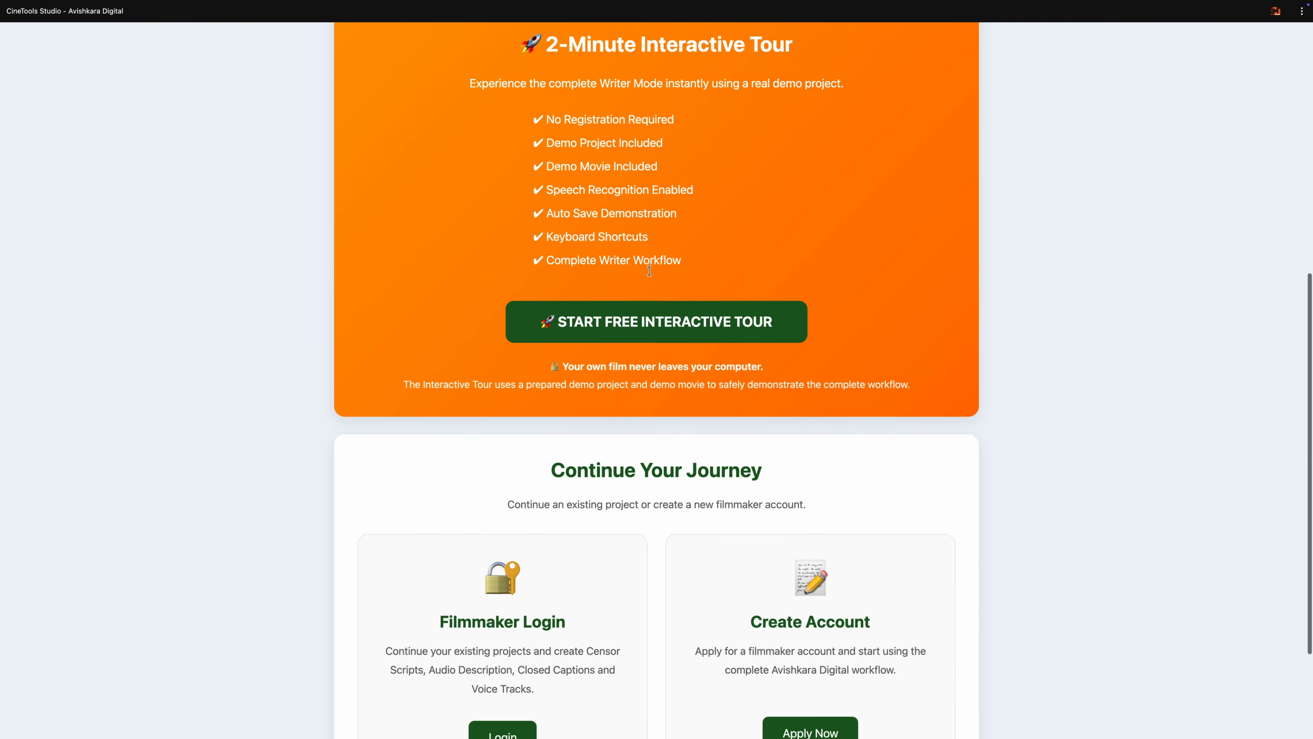
scroll(650, 270, "down", 3)
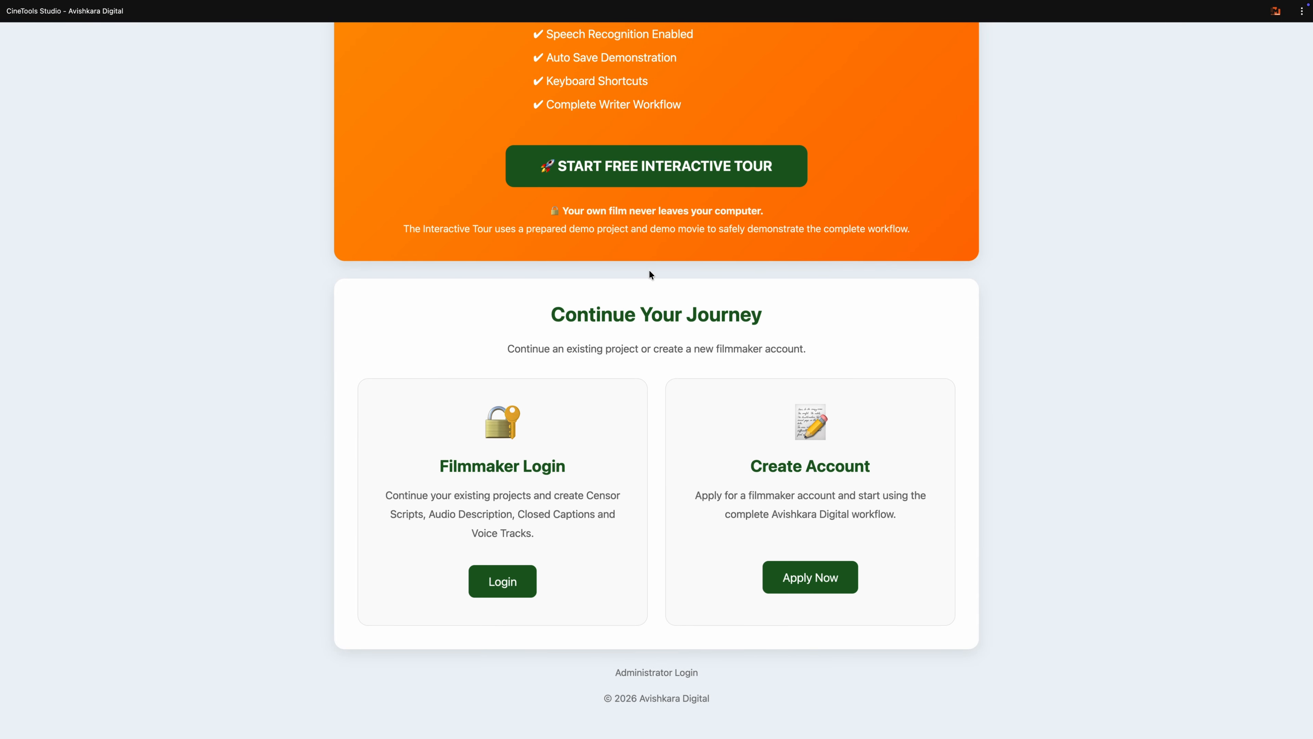
scroll(649, 272, "up", 1)
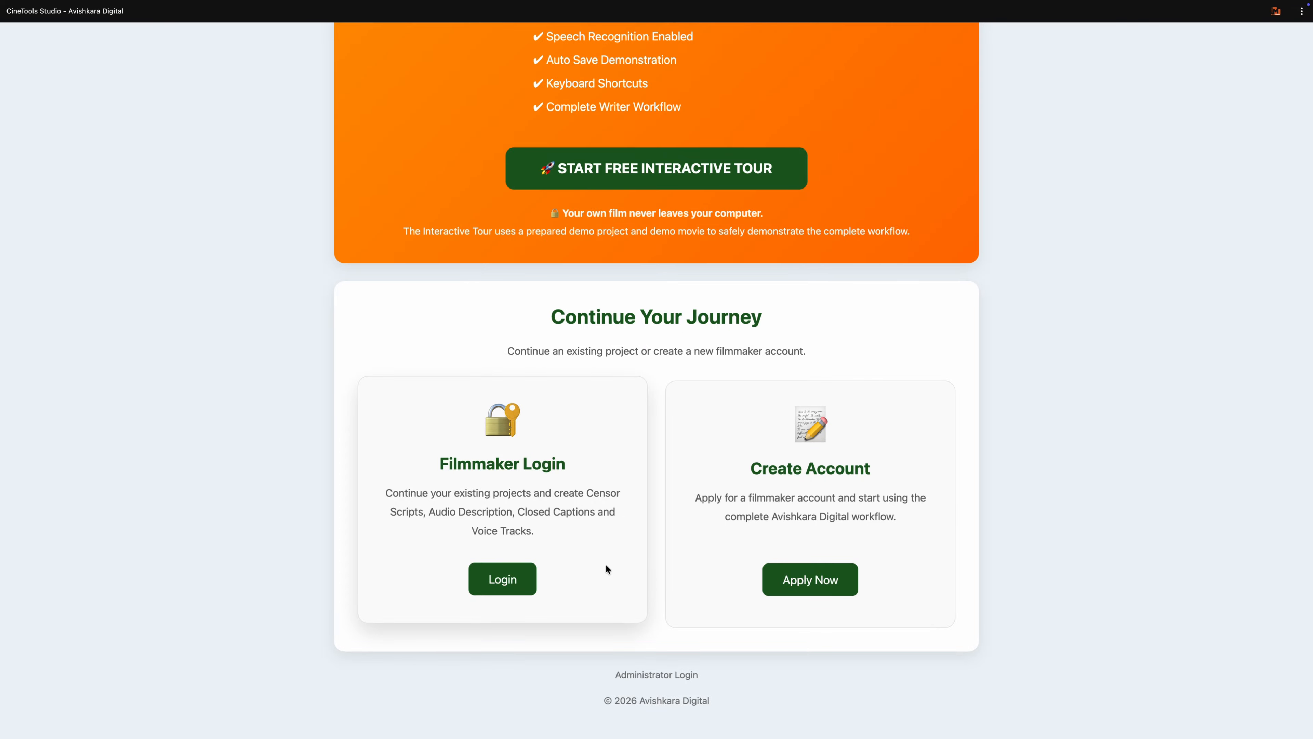
Step: Start the free interactive tour and play the first shot of the demo movie in Writer Mode
scroll(607, 566, "up", 5)
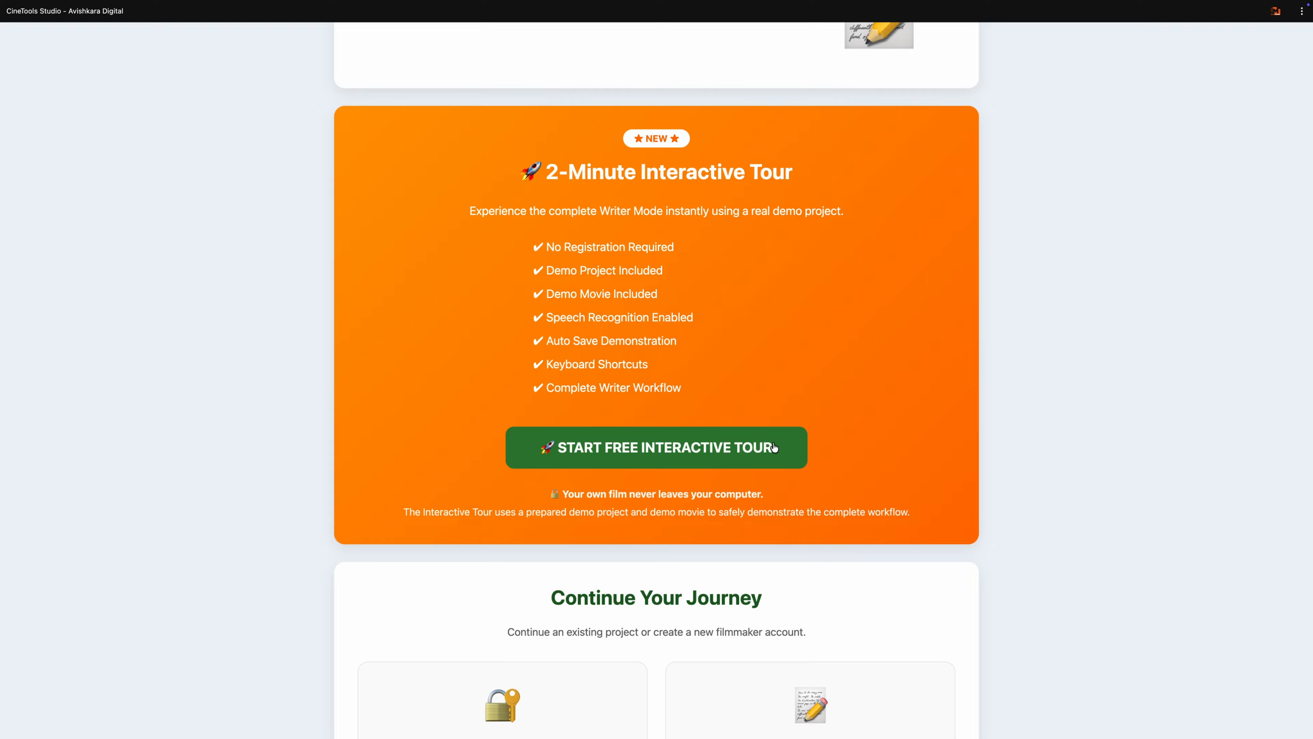
left_click(654, 447)
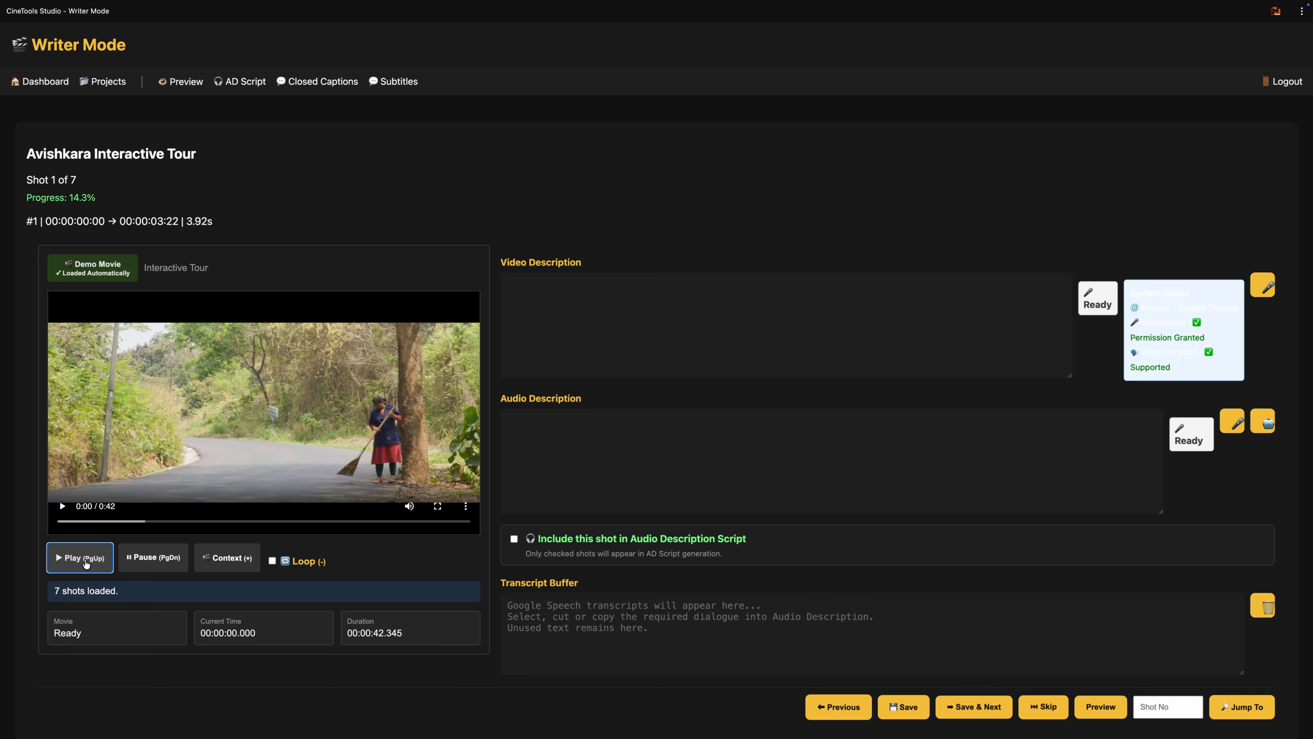
left_click(87, 563)
Step: Jump to shot number 1 and play it again
left_click(1166, 710)
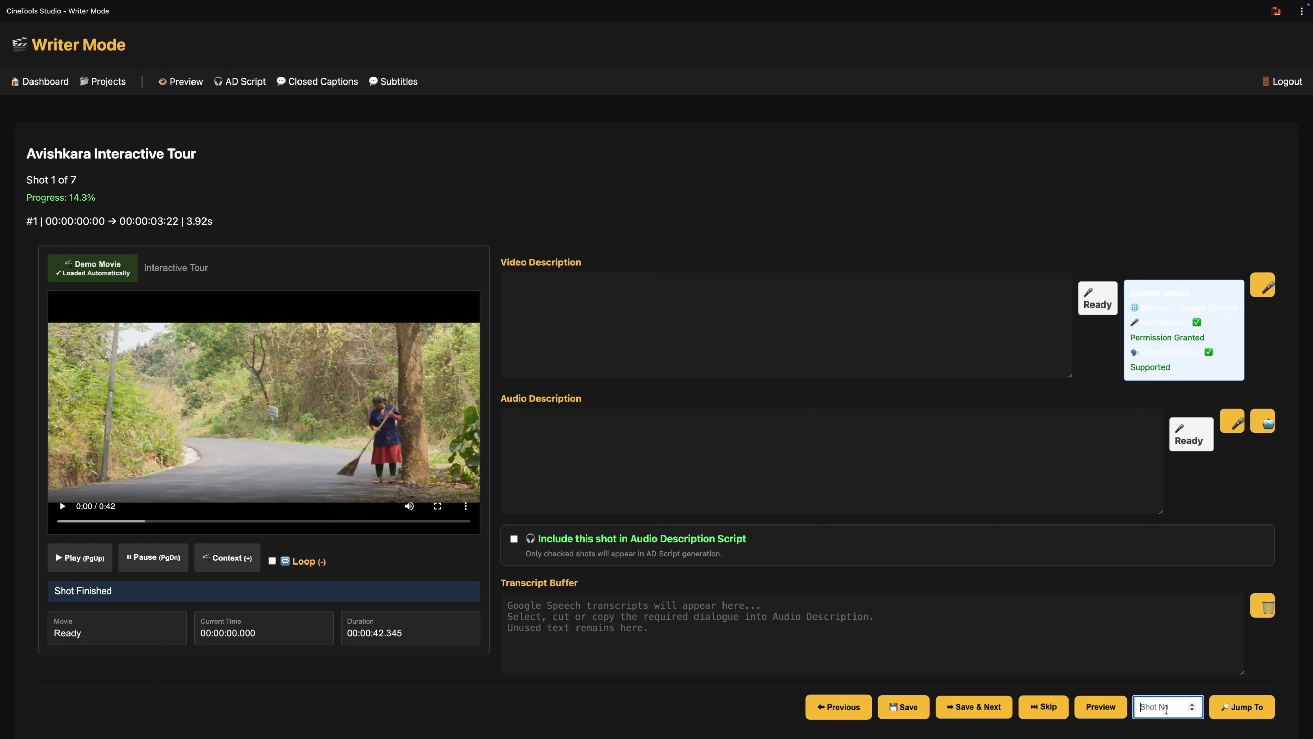
type("1")
left_click(1241, 716)
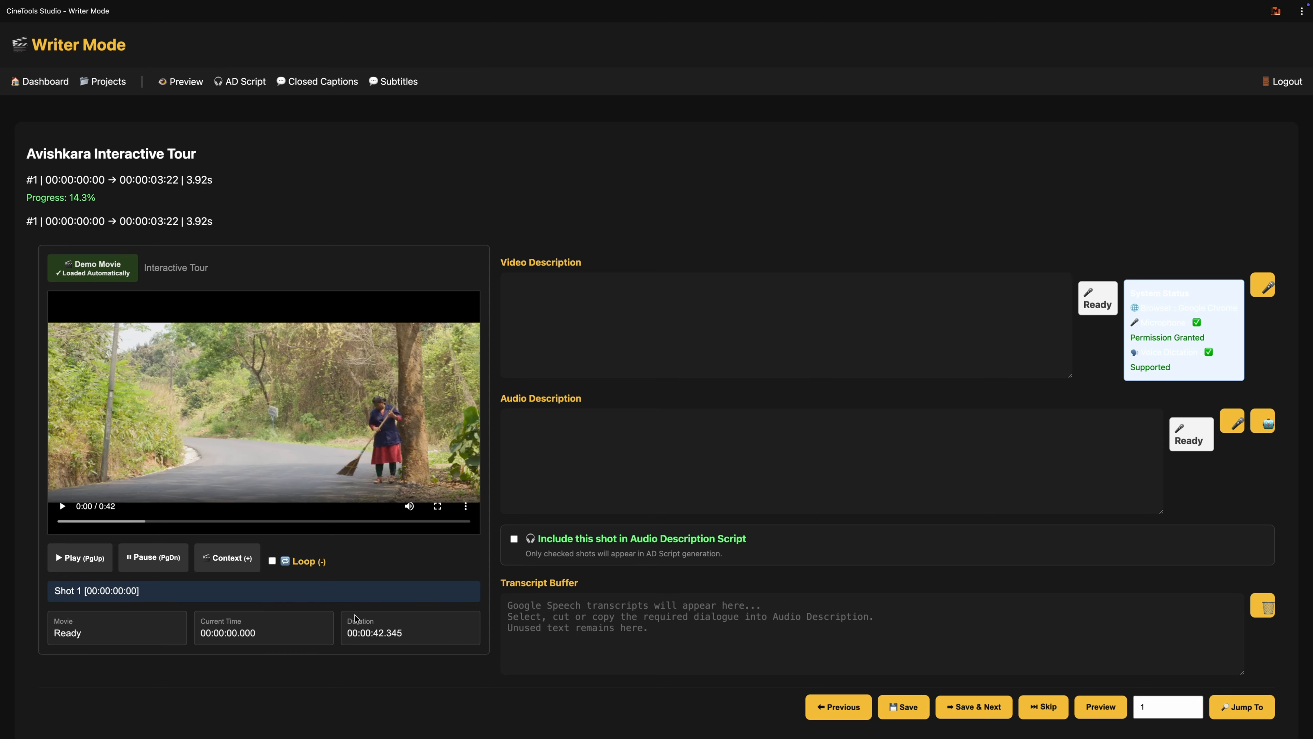
left_click(67, 563)
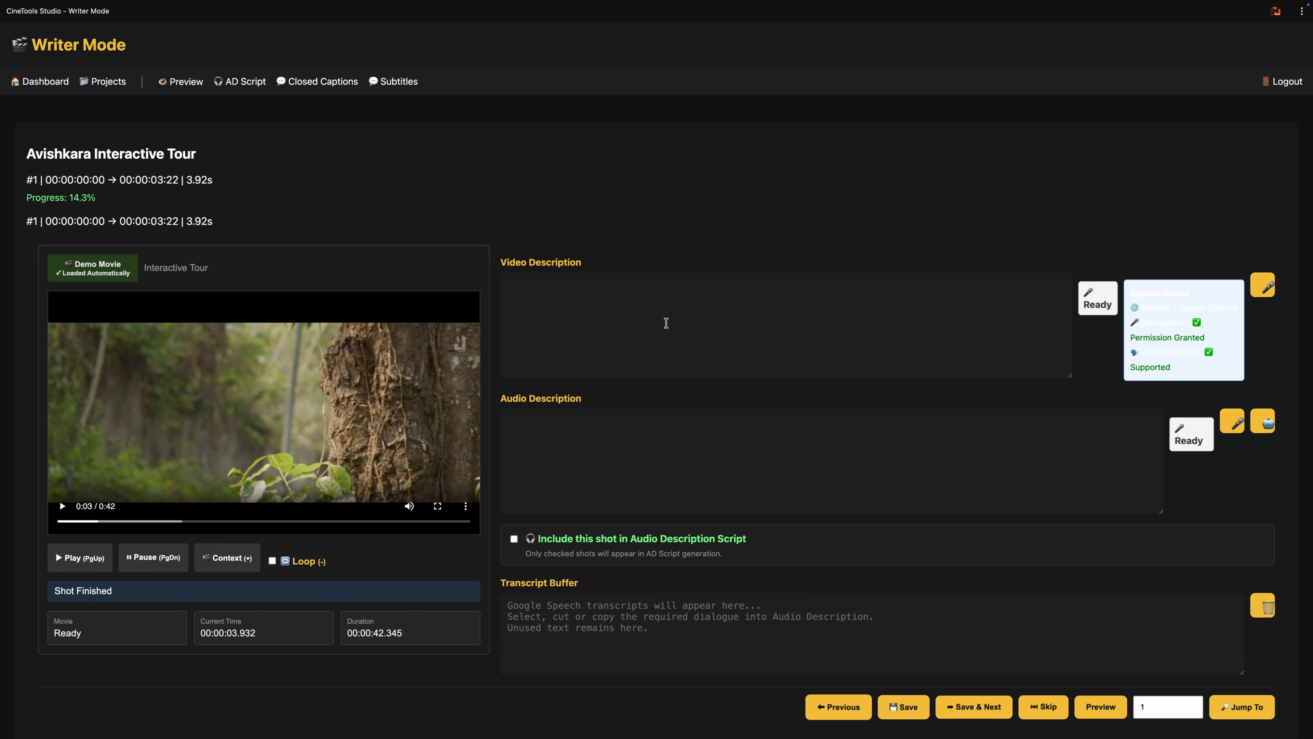
Step: Dictate shot 1's video description by speech recognition: "റോഡിൻറെ ഒരു അരികിലൂടെ ചേർന്നുകൊണ്ട് അടിച്ചു വൃത്തിയാക്കുന്ന ഒരു സ്ത്രീ"
left_click(661, 322)
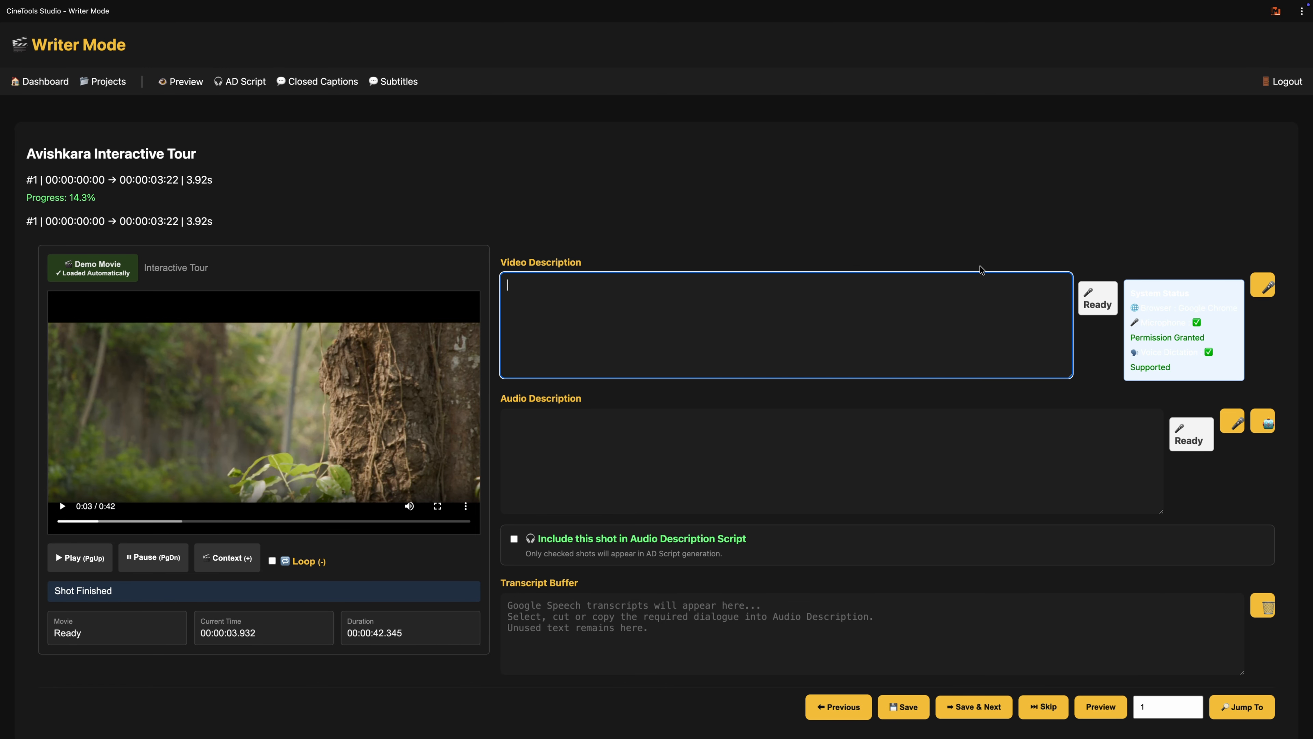
left_click(1264, 286)
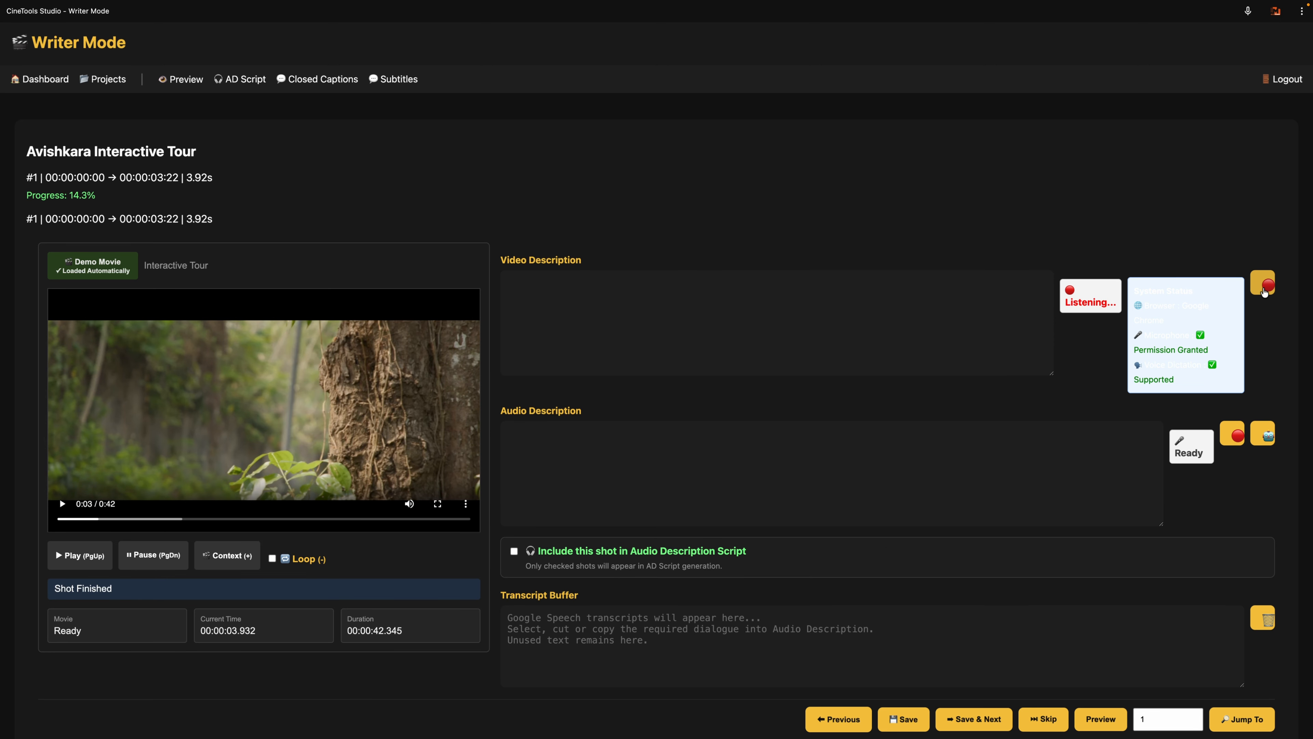
left_click(1264, 289)
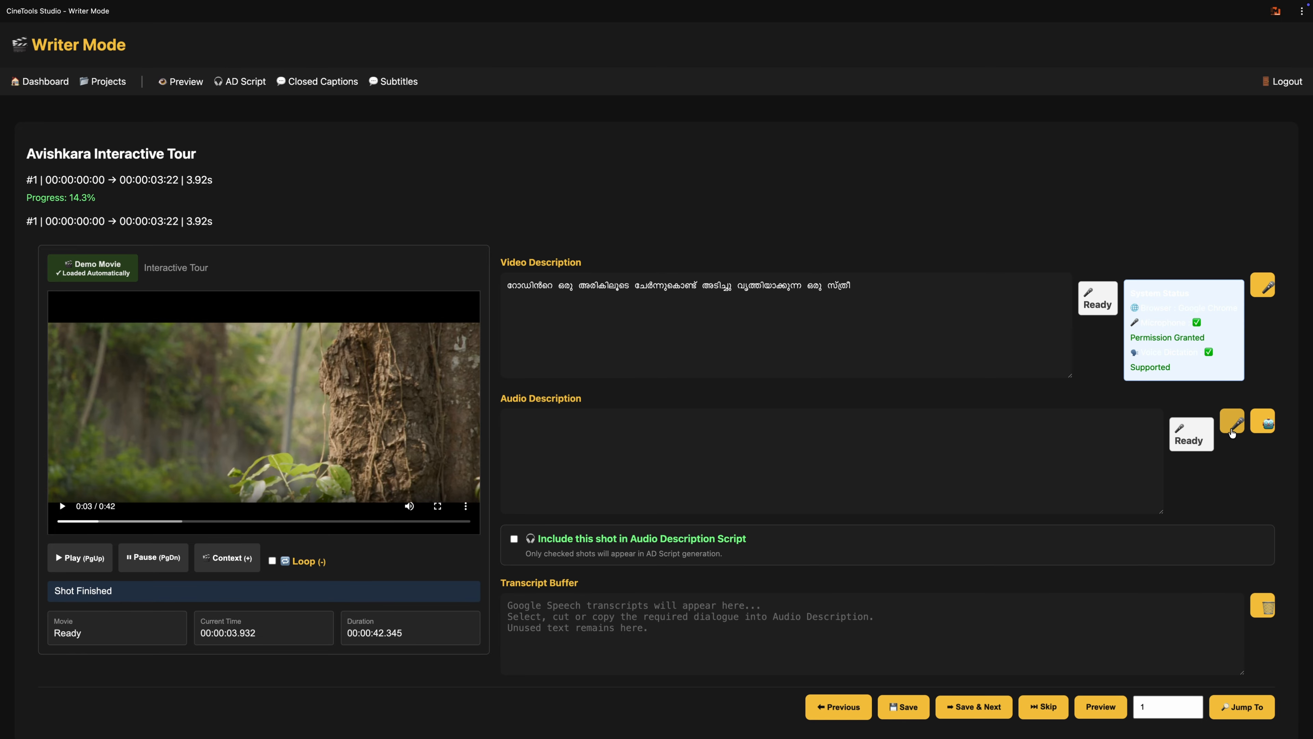
Step: Dictate shot 1's audio description as "സംഗീതവും സൗണ്ട് ഇഫക്ടുകളും", then save the shot and advance to shot 2
left_click(1233, 431)
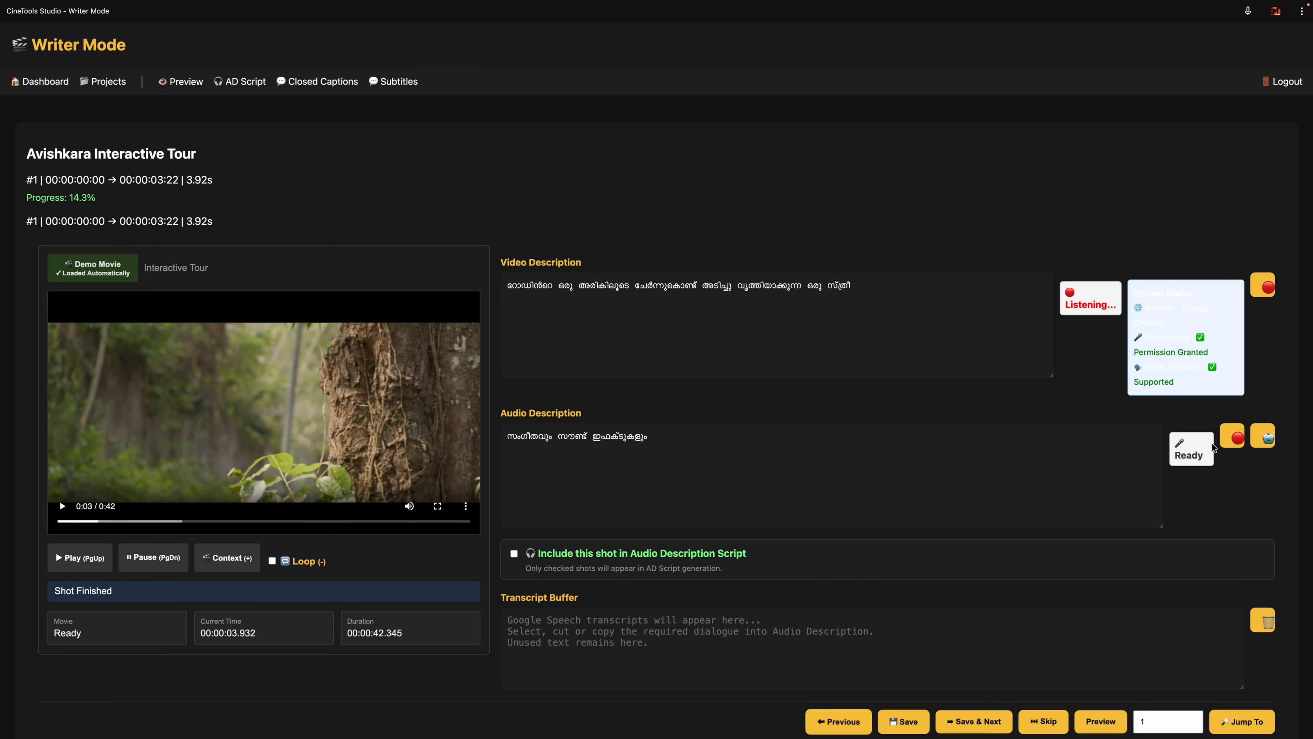
left_click(1232, 438)
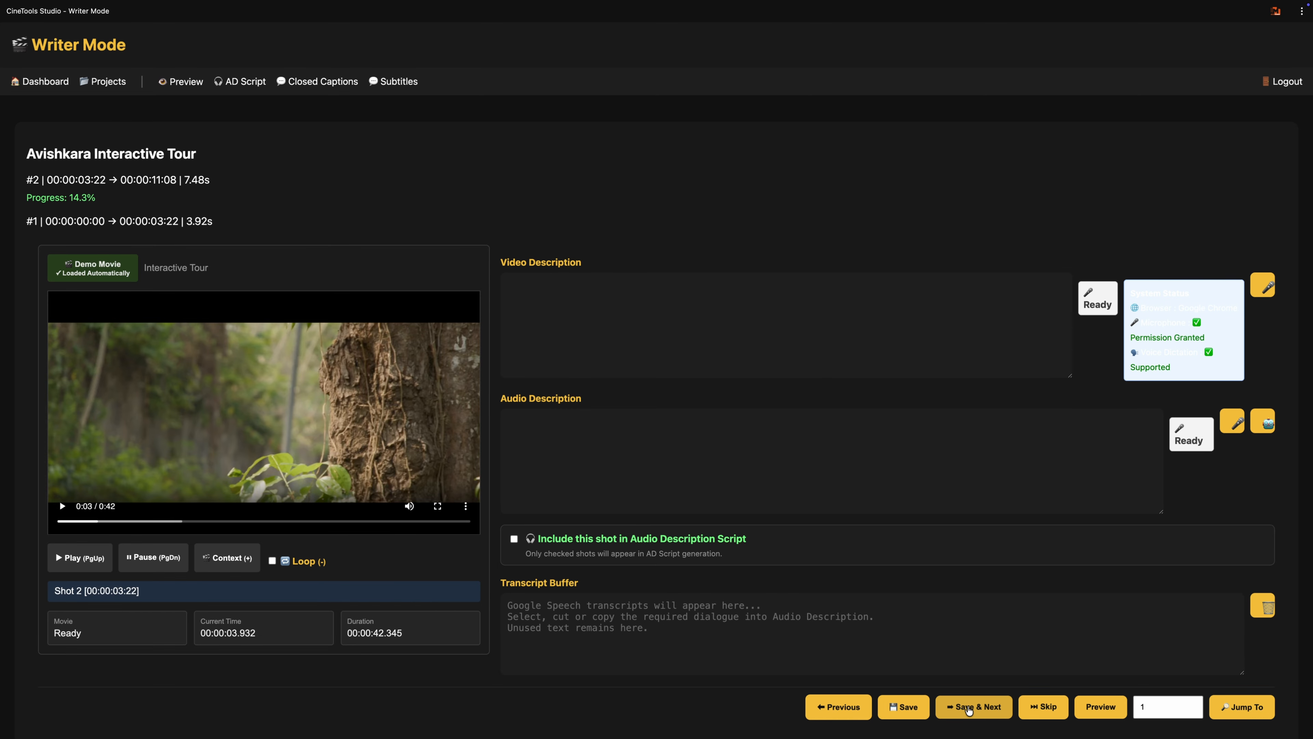
left_click(969, 711)
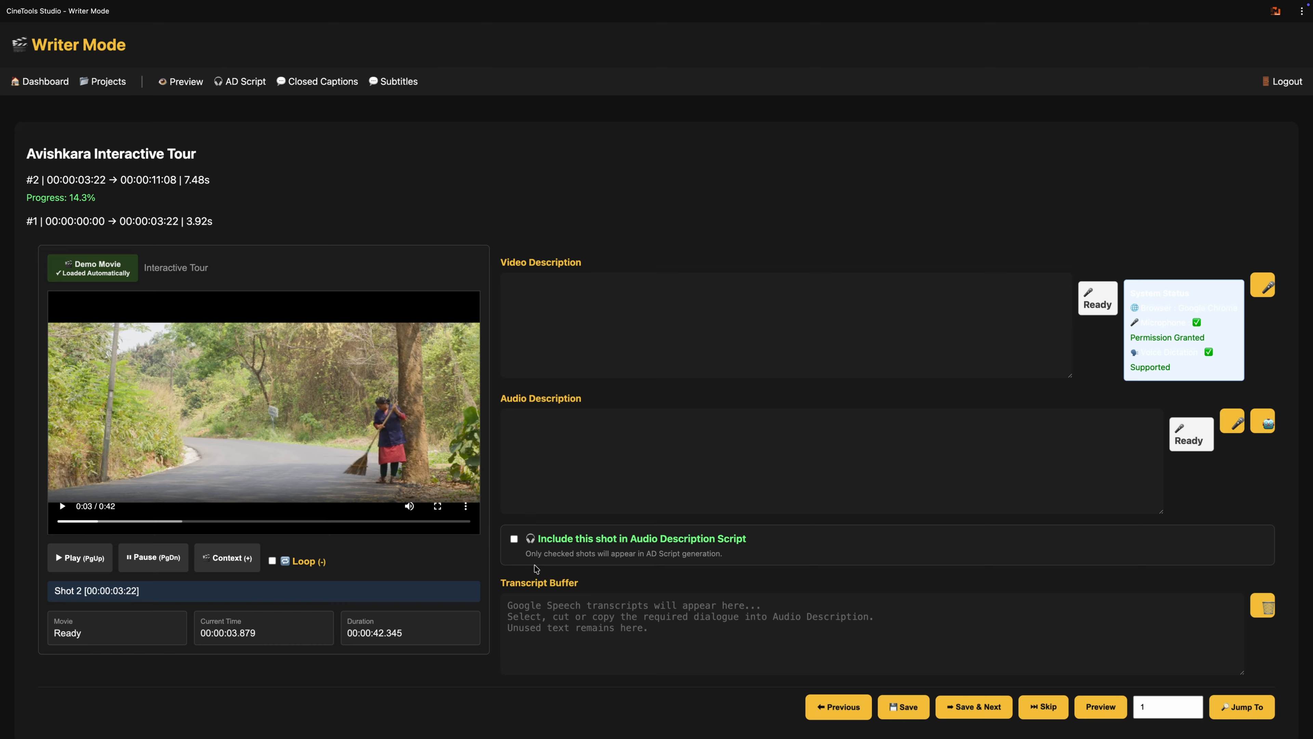
Step: Play shot 2 and dictate its video description as "മാവേലി സംസാരിക്കുന്നു"
key("Page_Up")
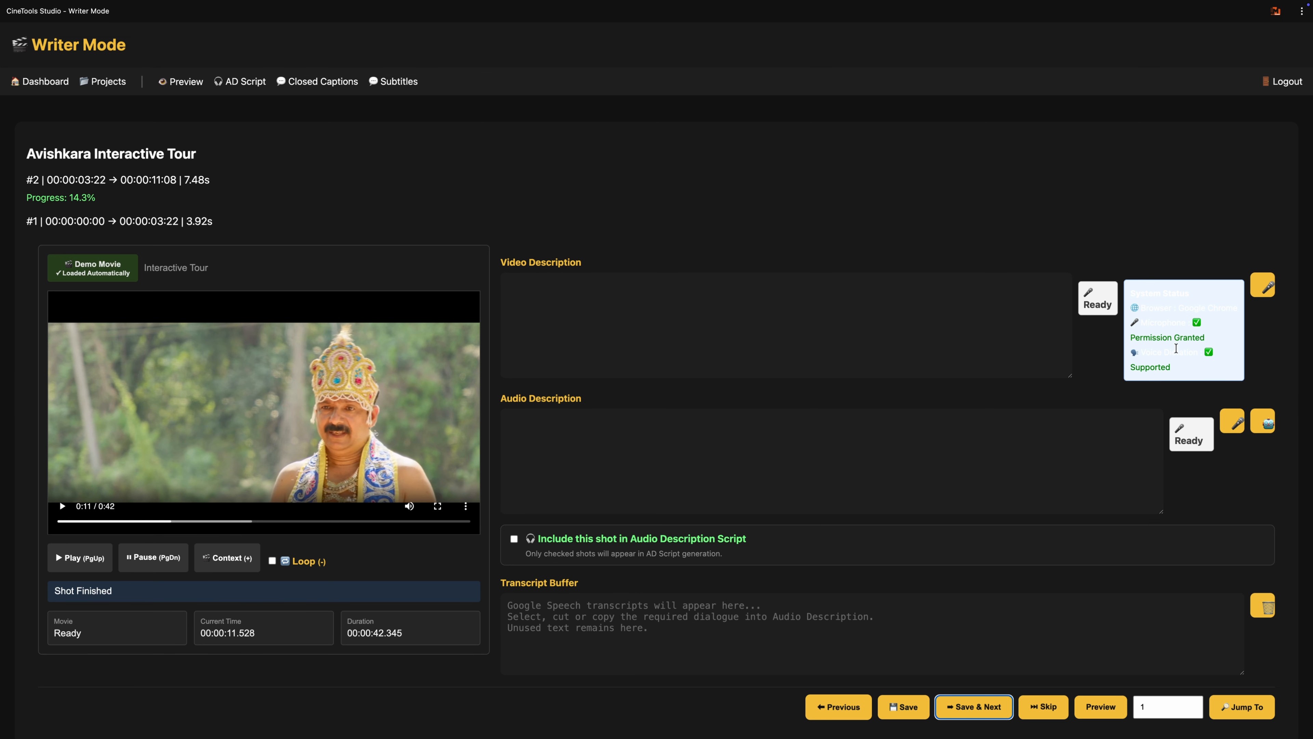
left_click(1268, 290)
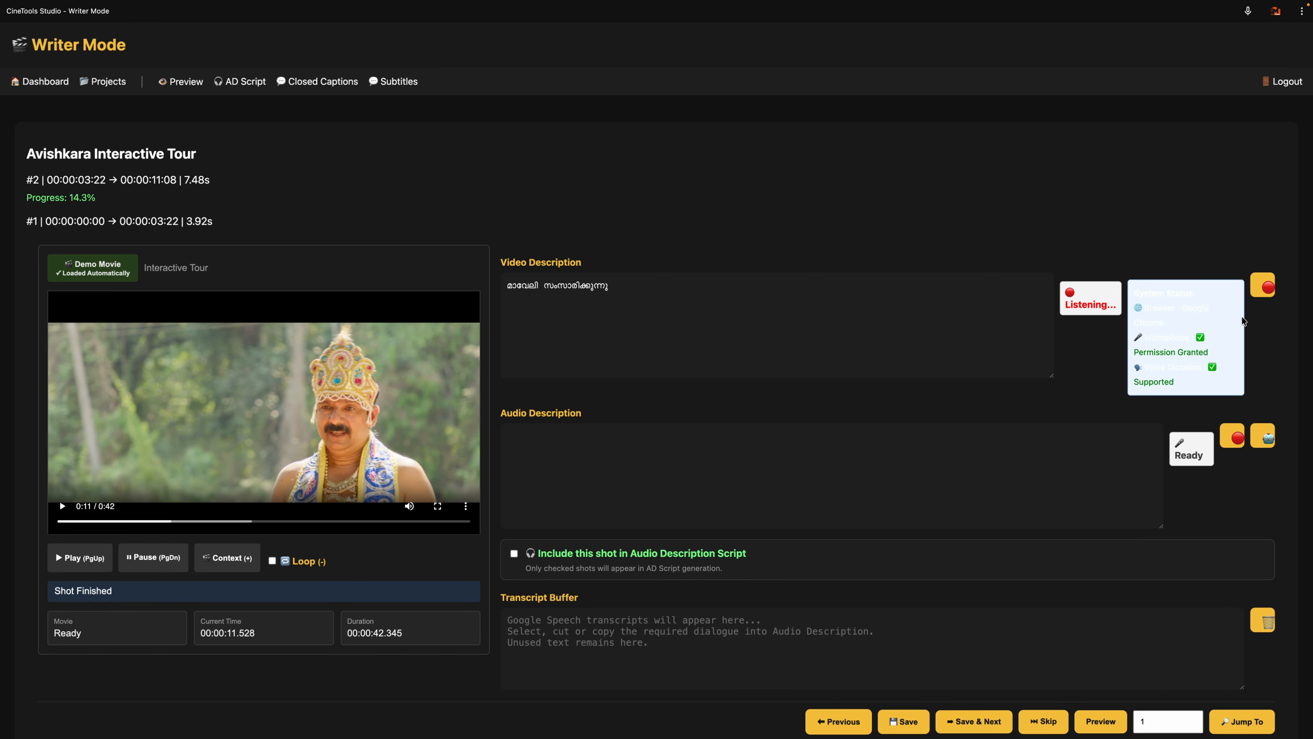
left_click(1264, 287)
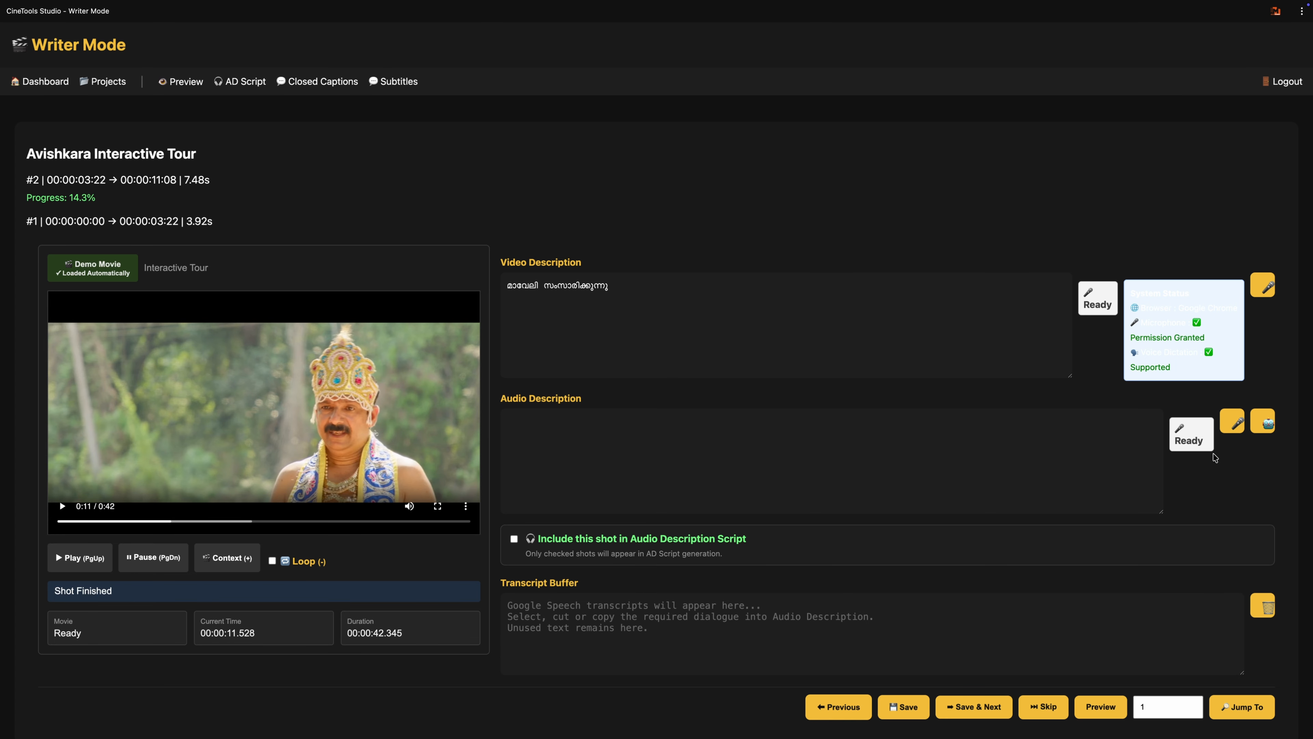
Step: Dictate shot 2's audio description as "അതിശയകരമായിരിക്കുന്നു മന്ത്രി. കേരളത്തിലെ റോഡുകളെല്ലാം ഇതുപോലെ നിത്യവും അടിച്ചു വൃത്തിയാക്കാറുണ്ട്", adding the mid-text punctuation manually, and save and advance to shot 3
left_click(1237, 431)
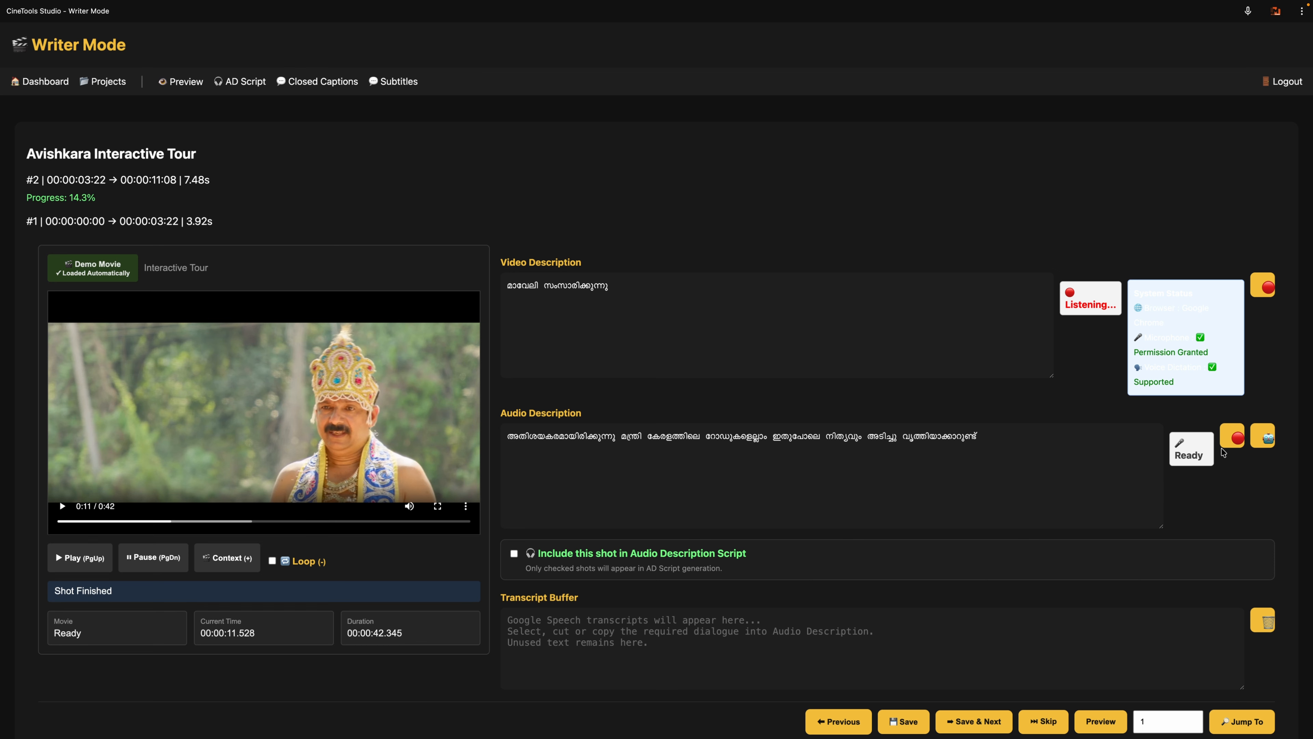
left_click(1231, 442)
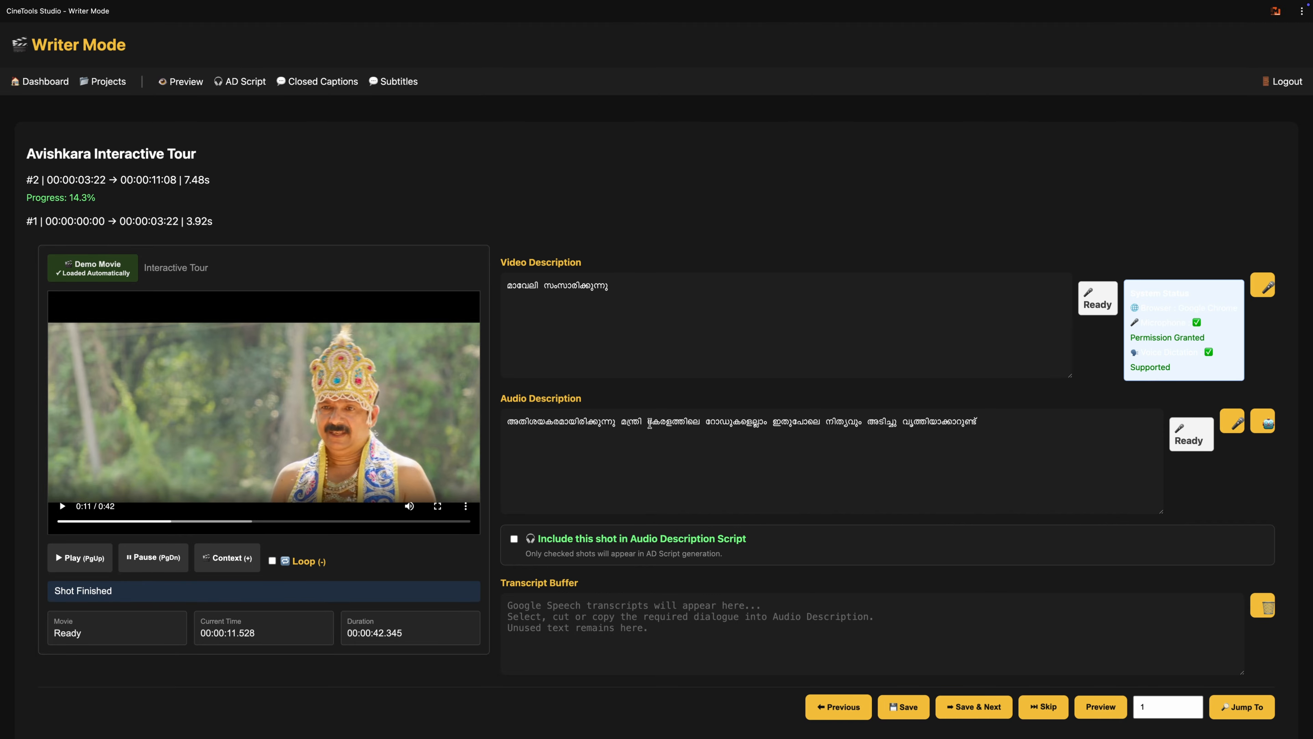
left_click(642, 422)
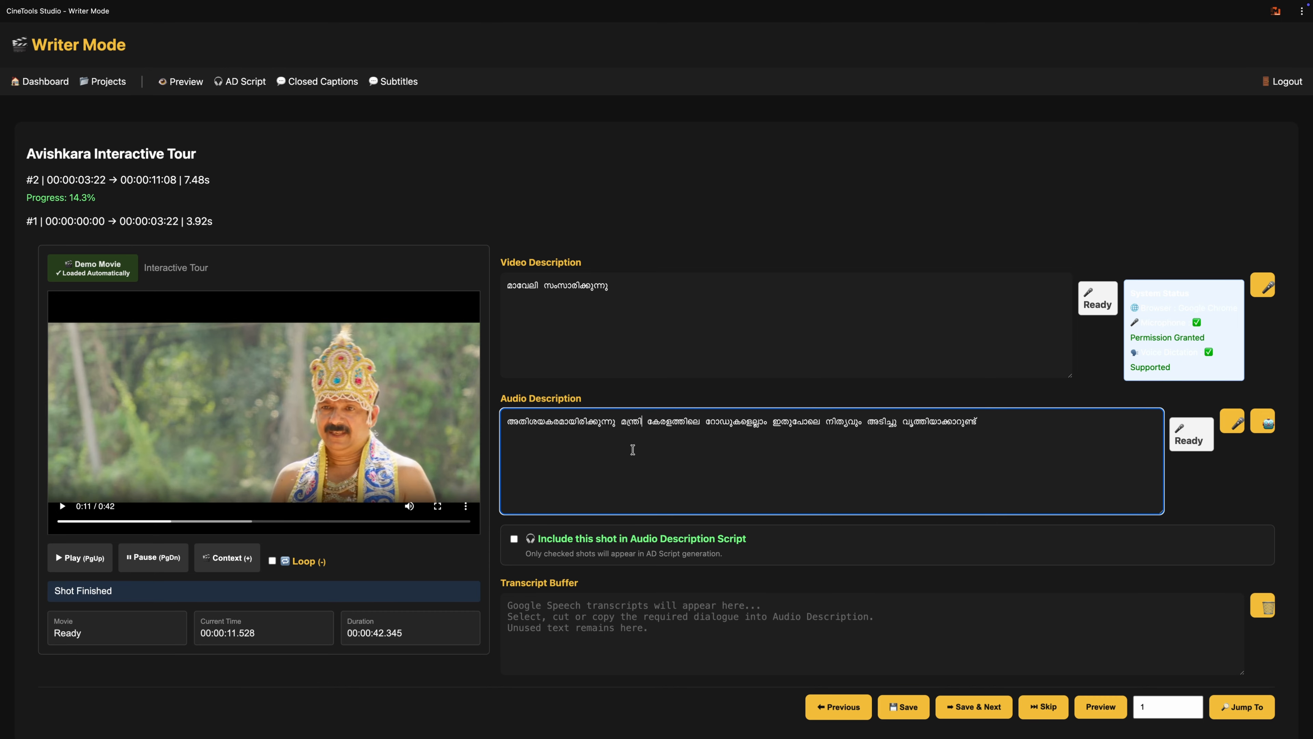
type(".")
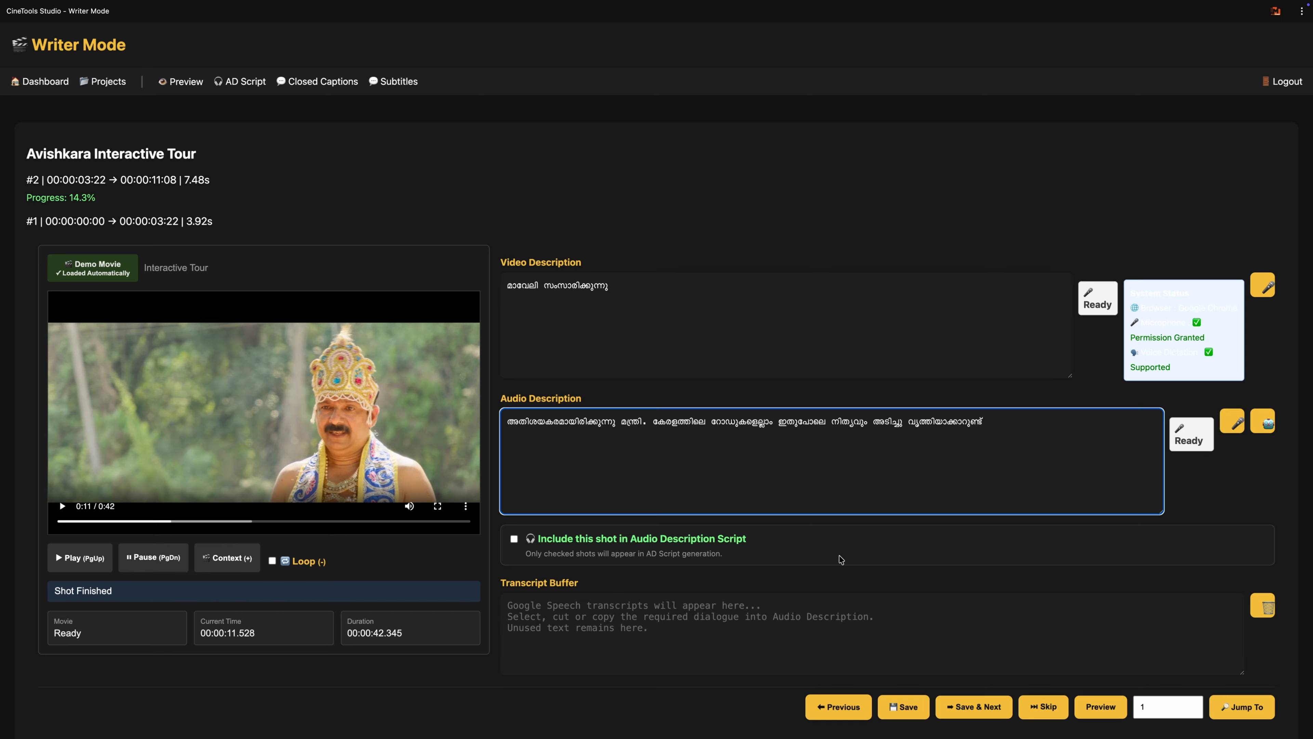
left_click(981, 709)
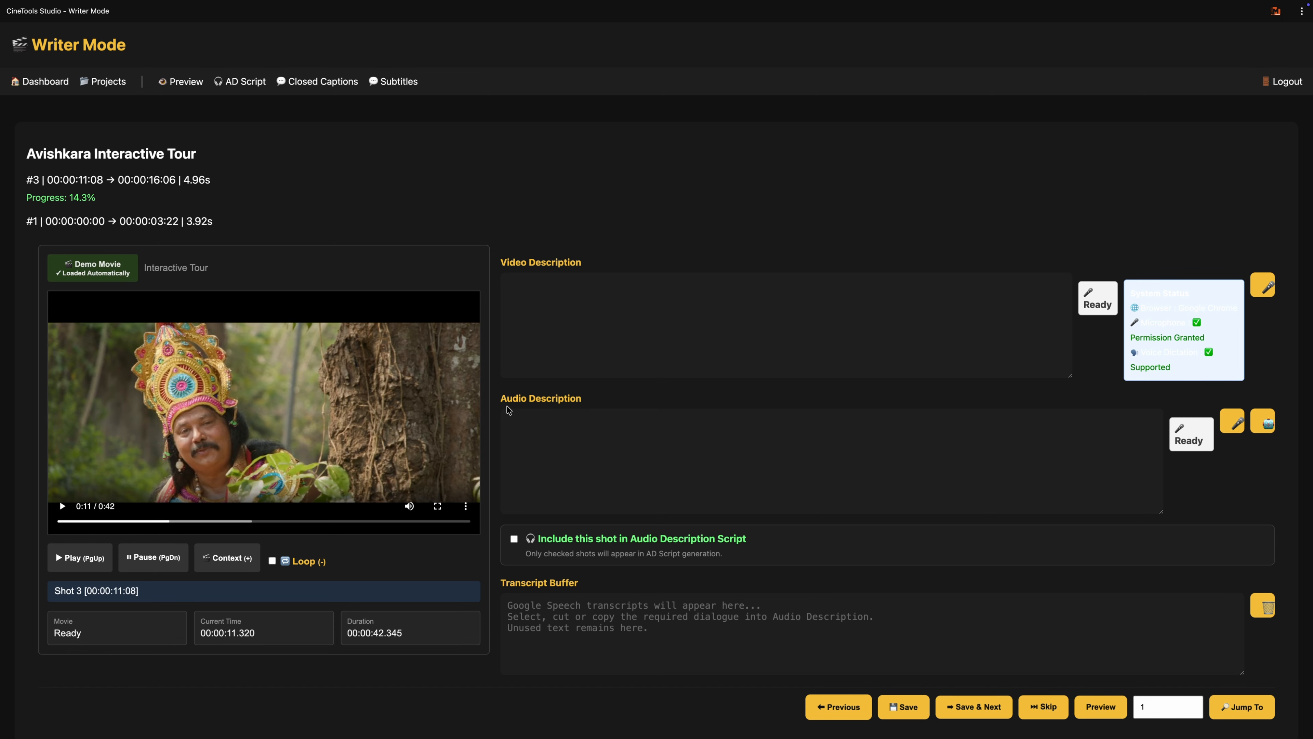
Step: Play shot 3 and dictate its video description as "മന്ത്രി മാവേലിക്ക് മറുപടി പറയുന്നു"
key("Page_Up")
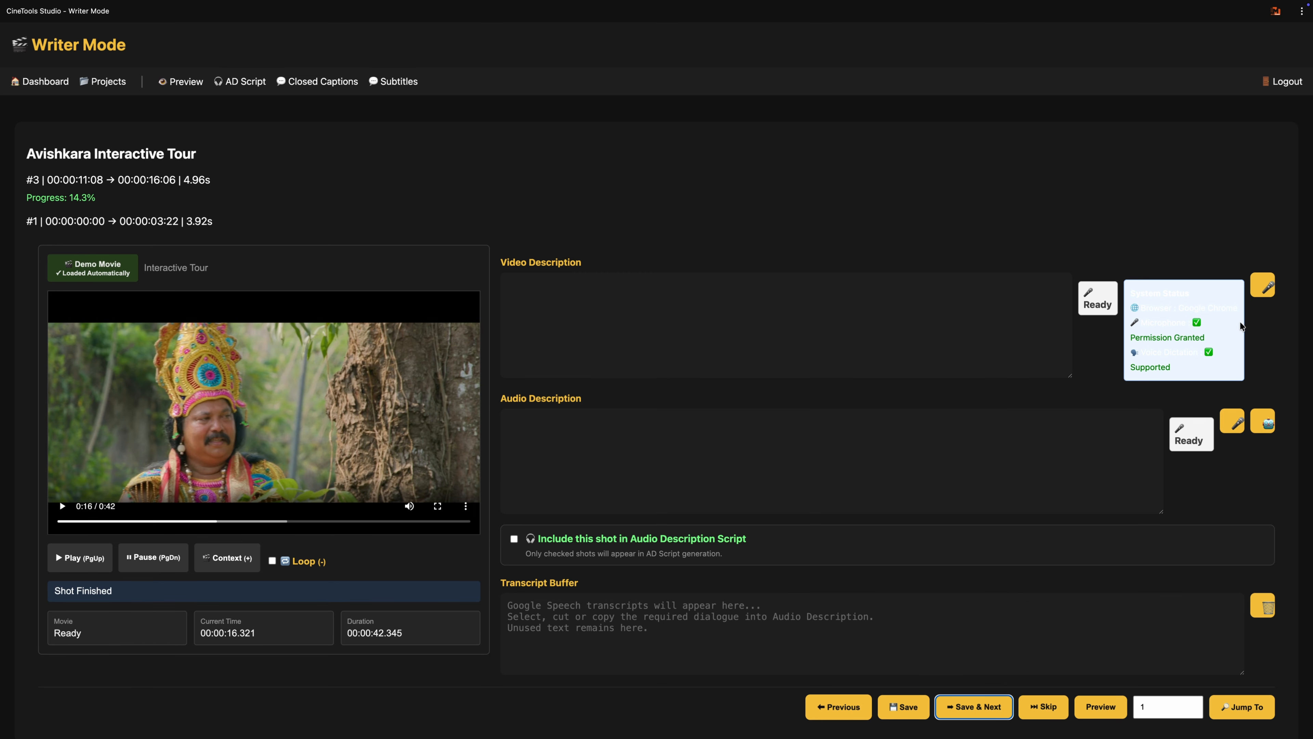
left_click(1269, 290)
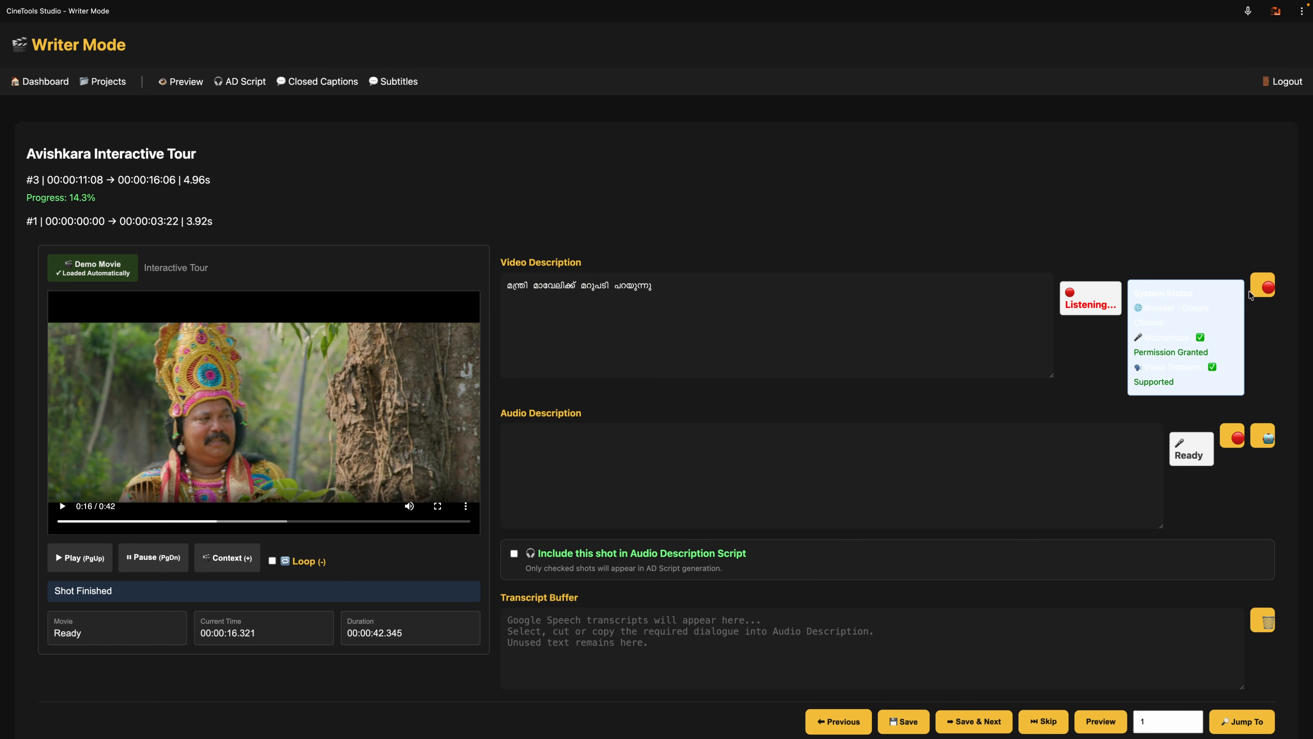
left_click(1262, 291)
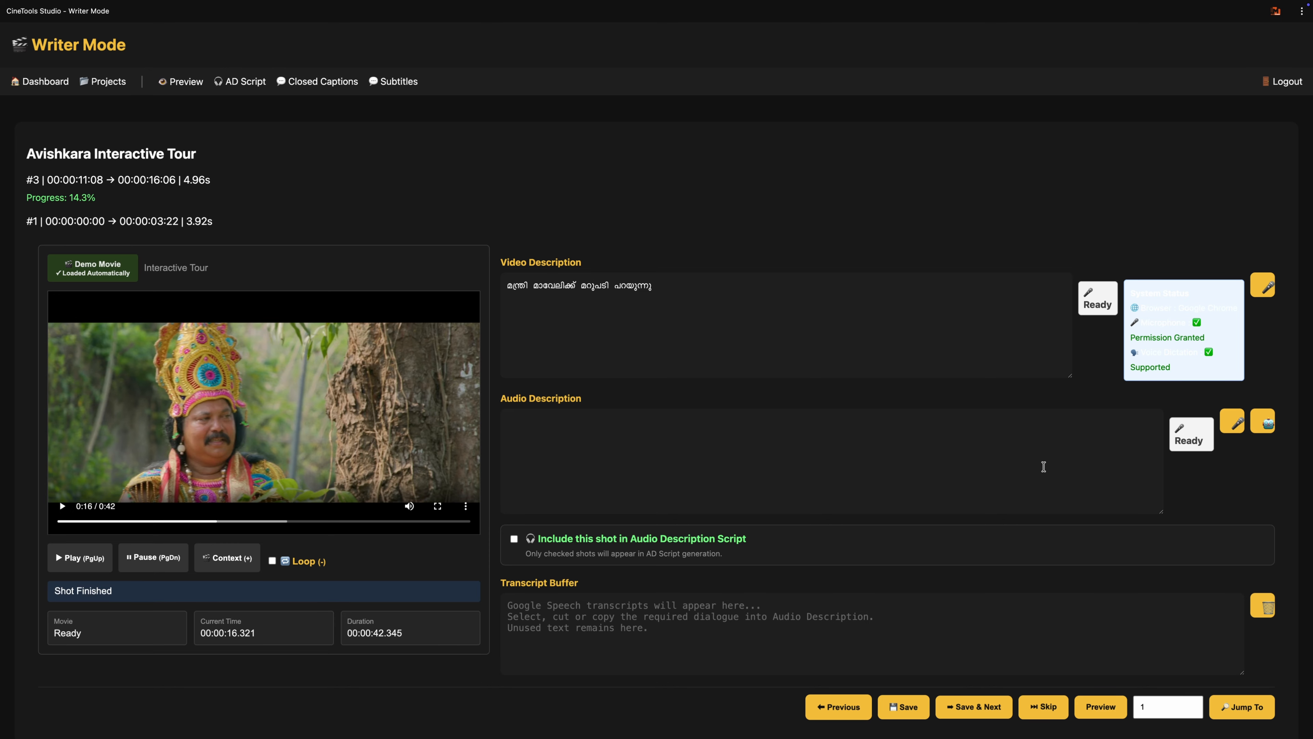
Step: Transcribe the dialogue into the transcript buffer, remove the "പട്ടണത്തിലെ… സൂക്ഷിക്കുന്നത്" passage, and move the "നമ്മുടെ കാലത്ത്… അതി" passage into shot 3's audio description
left_click(1265, 433)
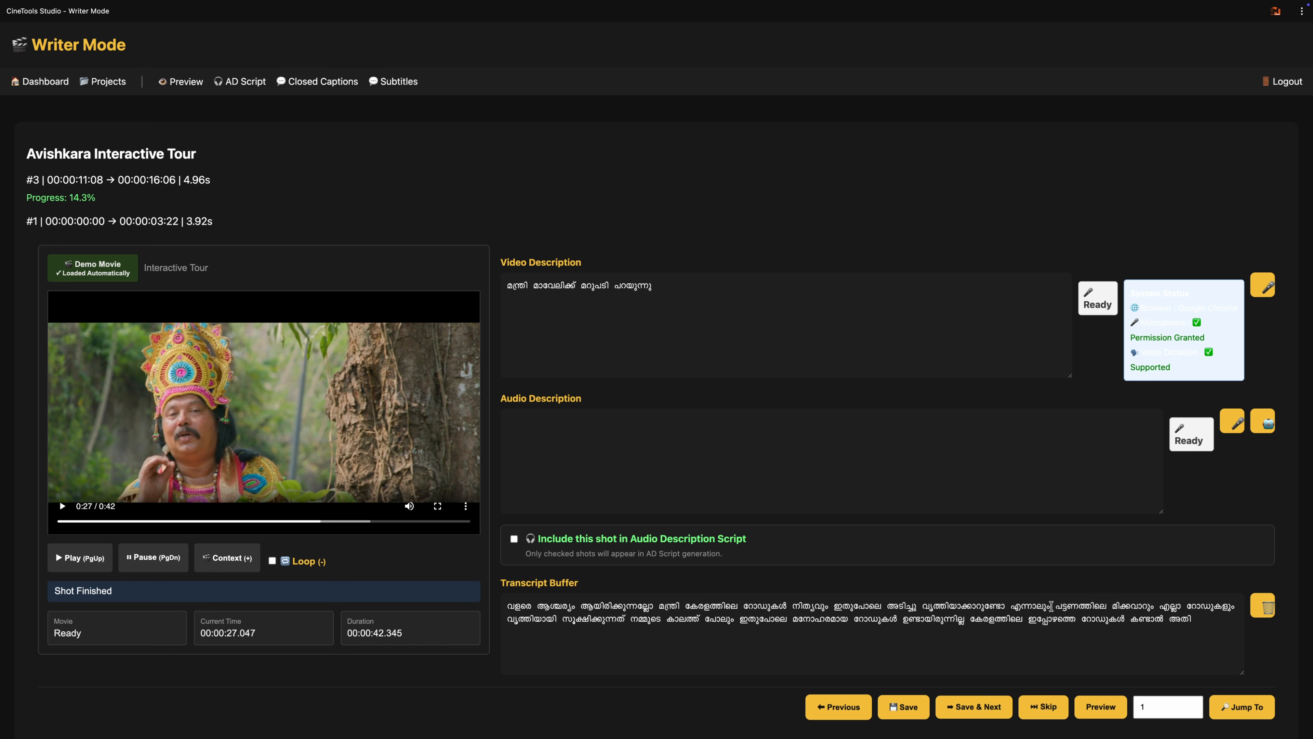
left_click_drag(1053, 605, 626, 618)
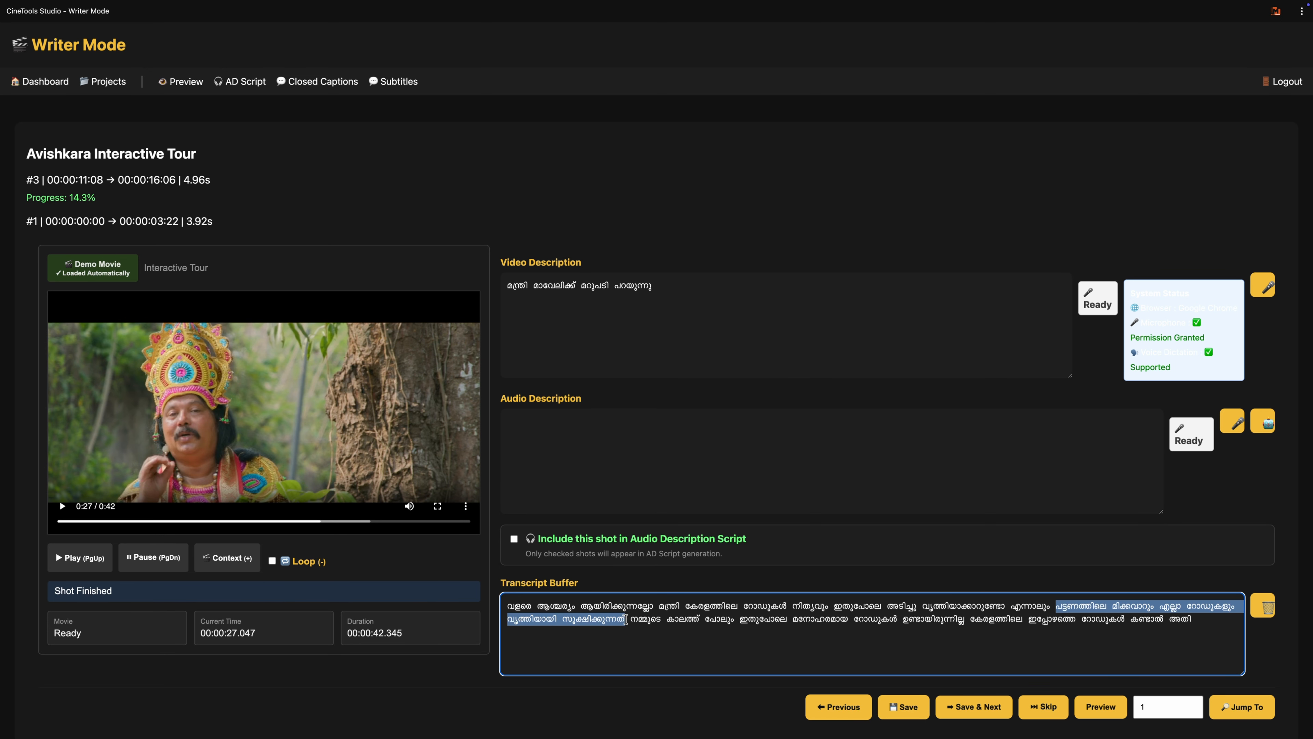
key("BackSpace")
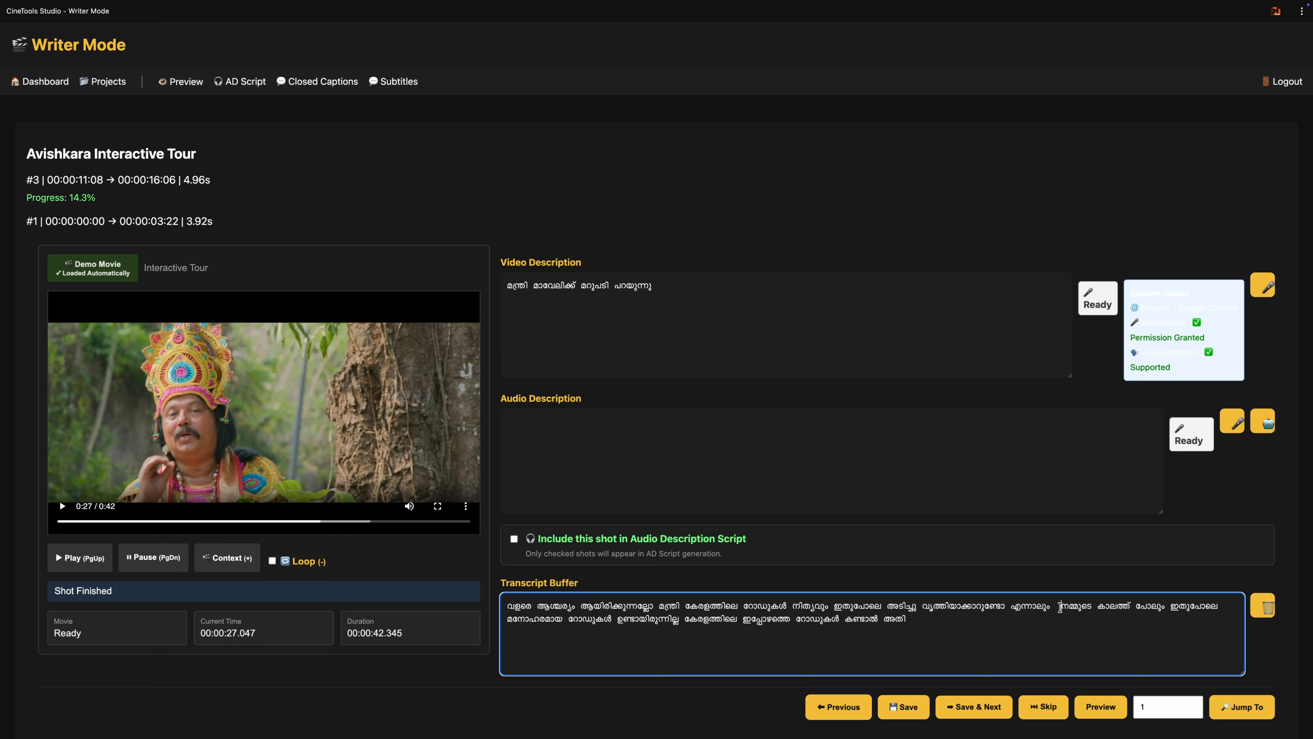
left_click_drag(1061, 603, 914, 628)
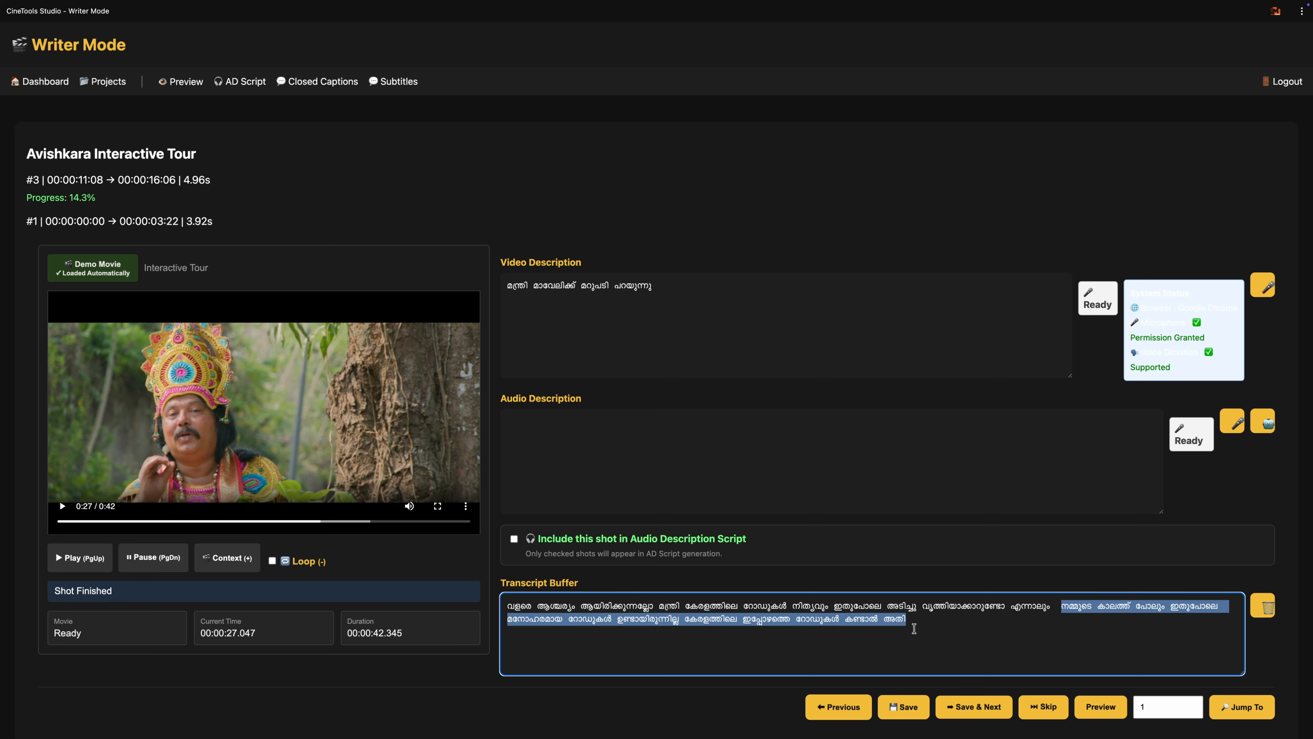
key("ctrl+x")
left_click(659, 477)
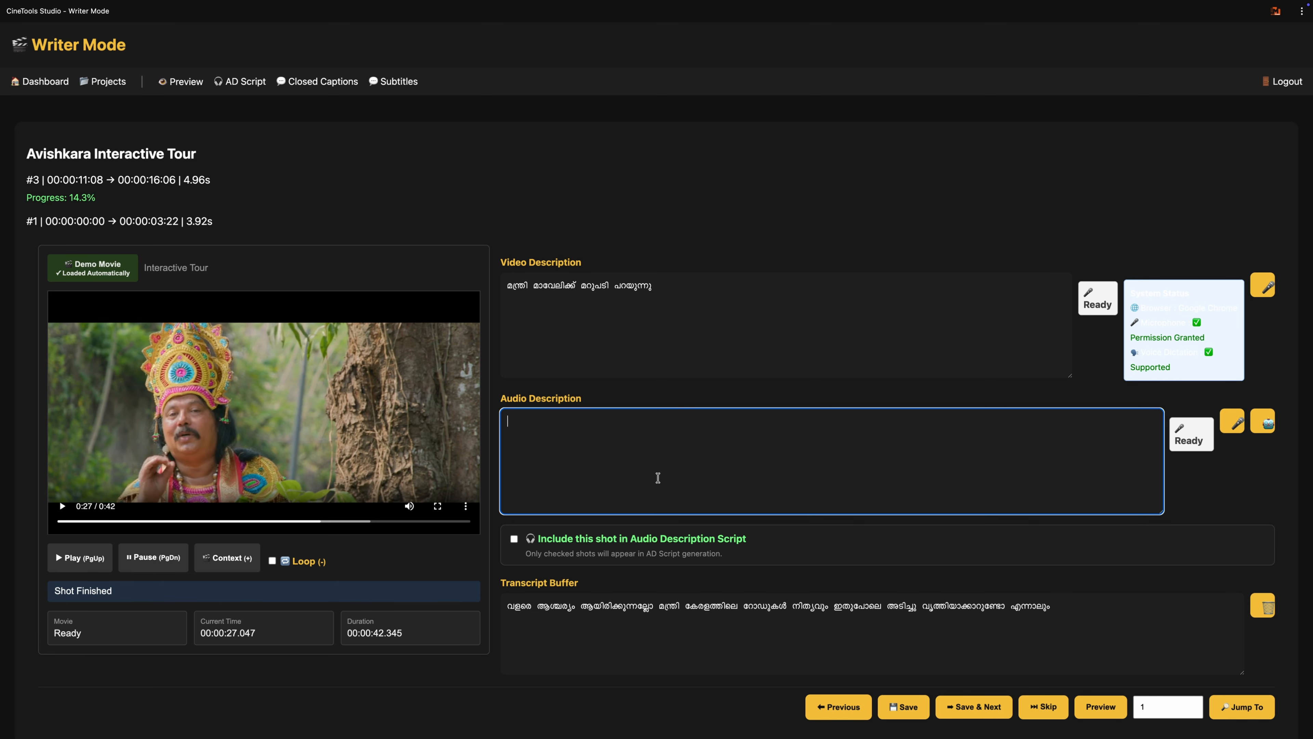
key("ctrl+v")
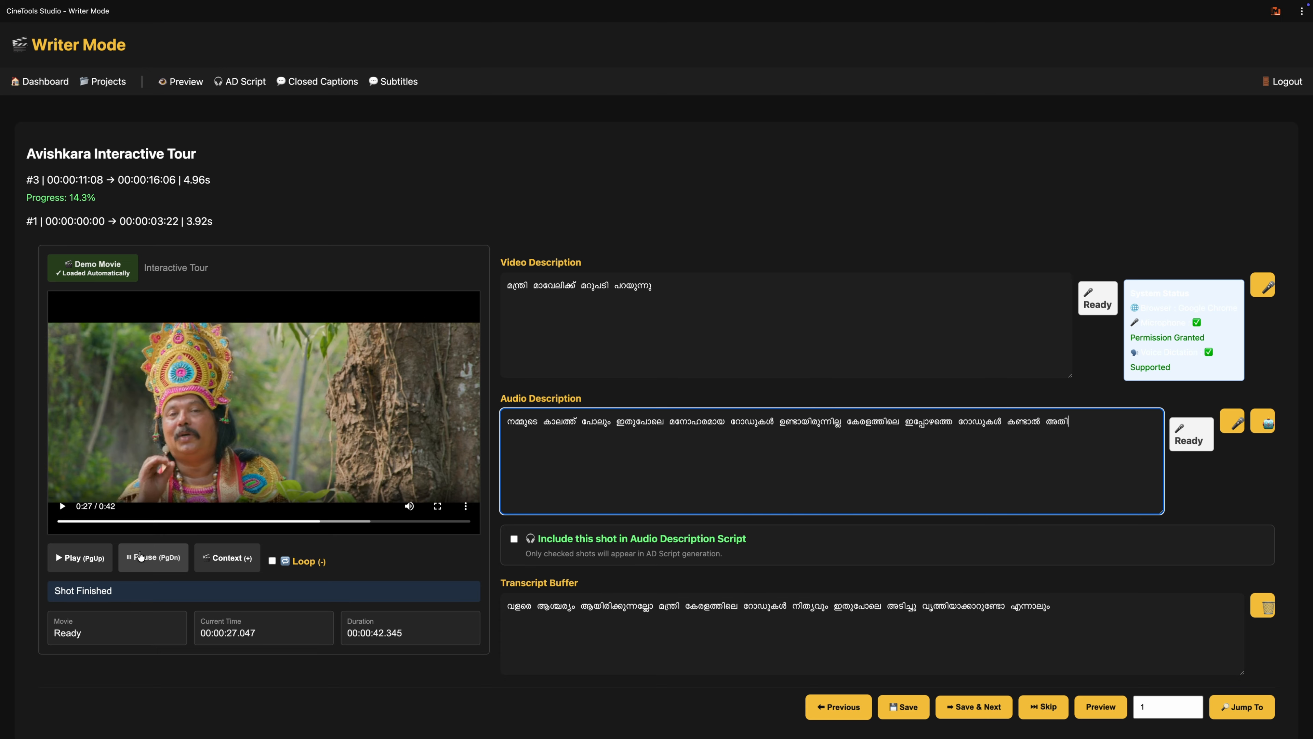
Step: Replay shot 3 and clear the pasted text from its audio description
left_click(83, 561)
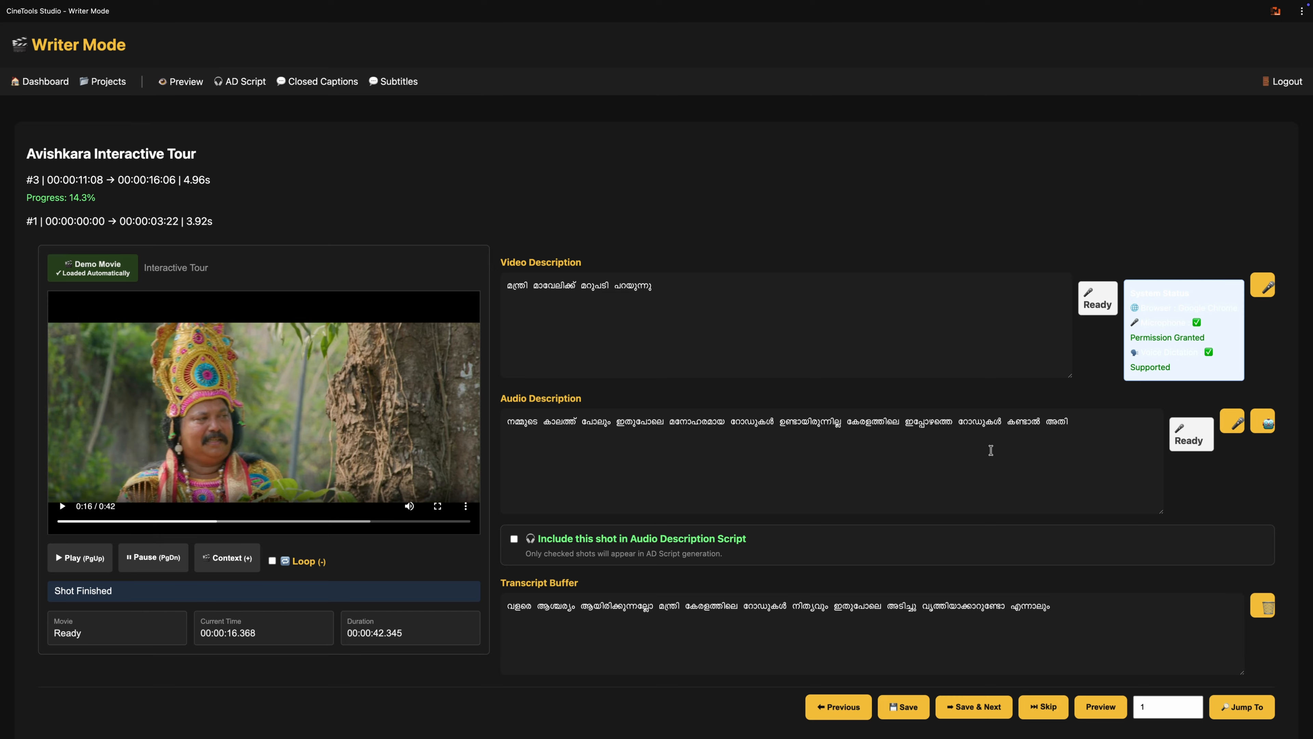
left_click(1074, 421)
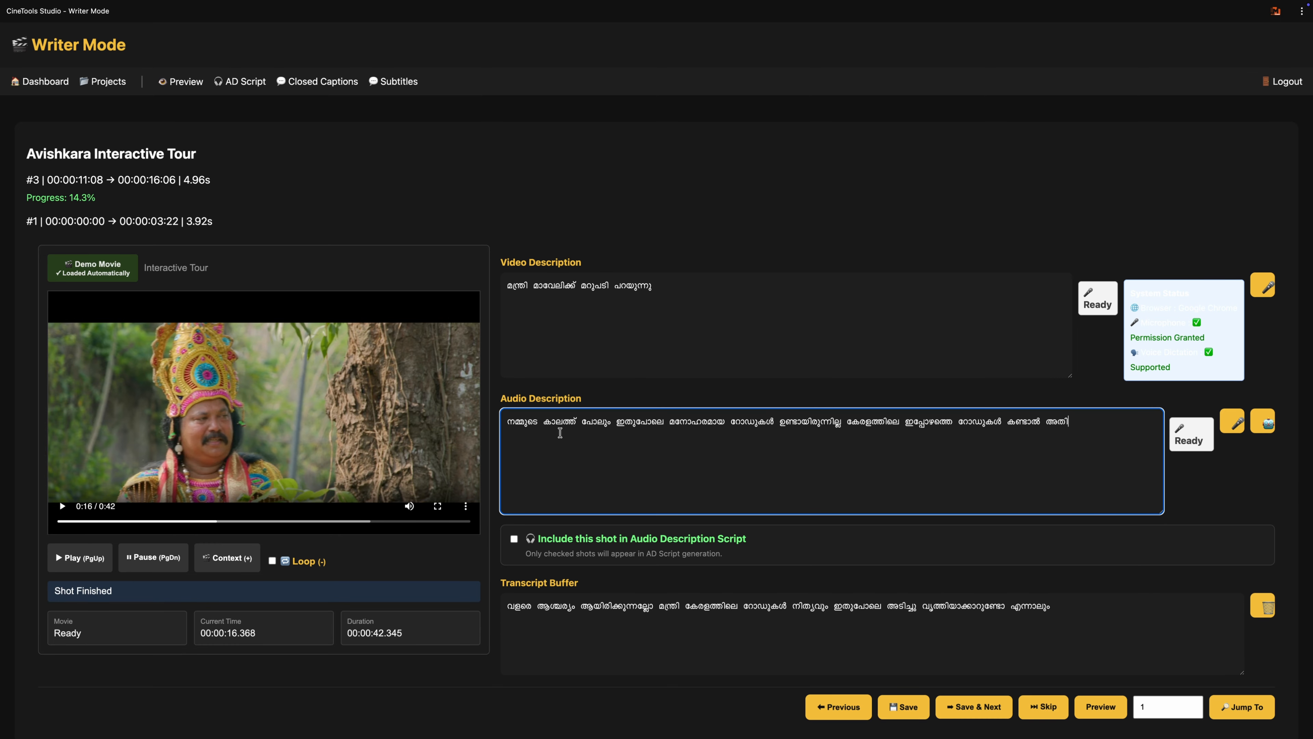
left_click(504, 418, "shift")
key("BackSpace")
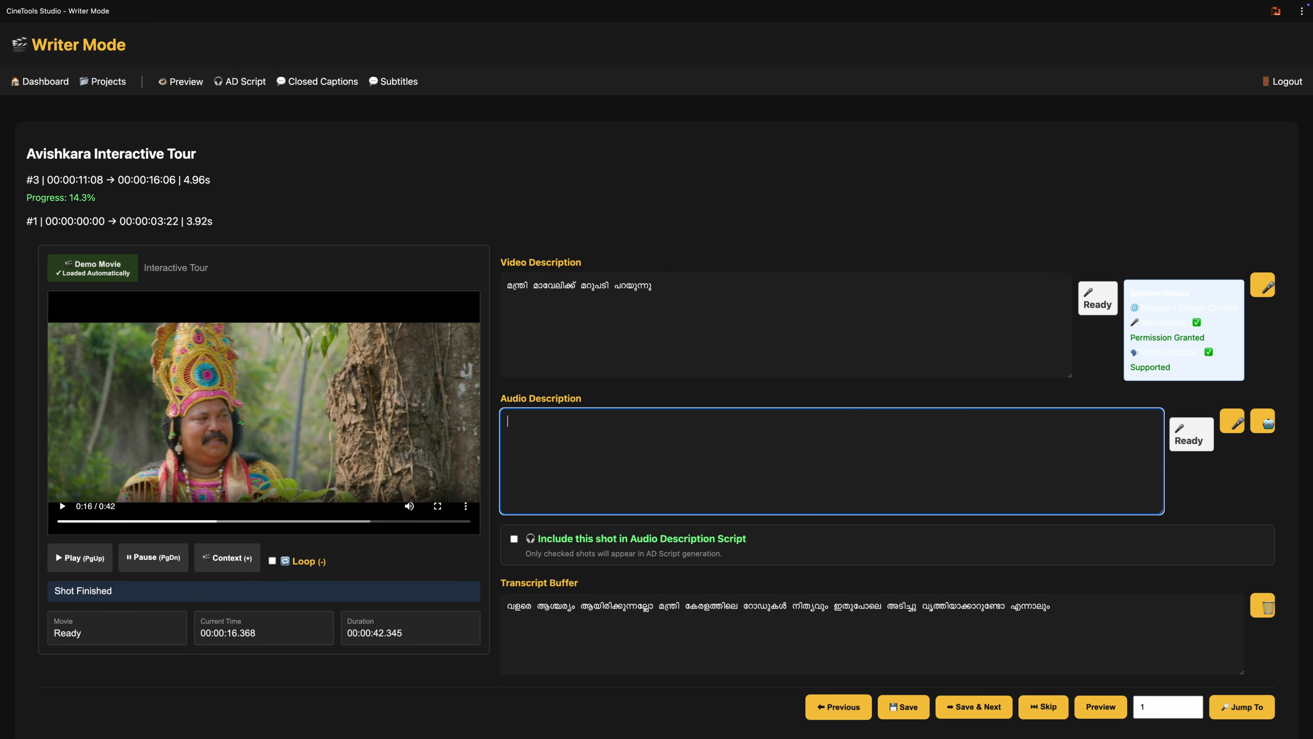
Step: Dictate shot 3's audio description as "എല്ലാ റോഡുകളും ഇല്ല എന്നാൽ പട്ടണത്തിലെ മിക്കവാറും എല്ലാ റോഡുകളും ഇതുപോലെ വൃത്തിയായാണ് സൂക്ഷിക്കാറ്", and save and advance to shot 4
left_click(1232, 423)
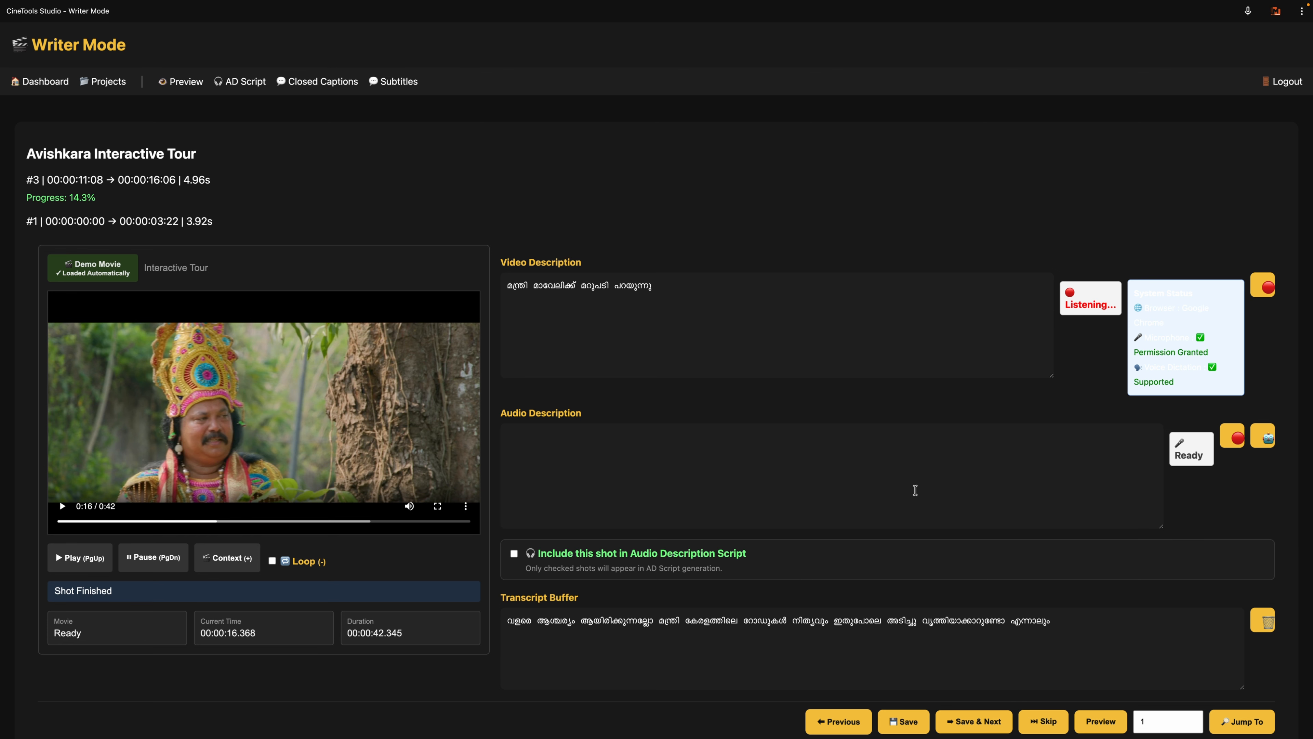
left_click(1231, 439)
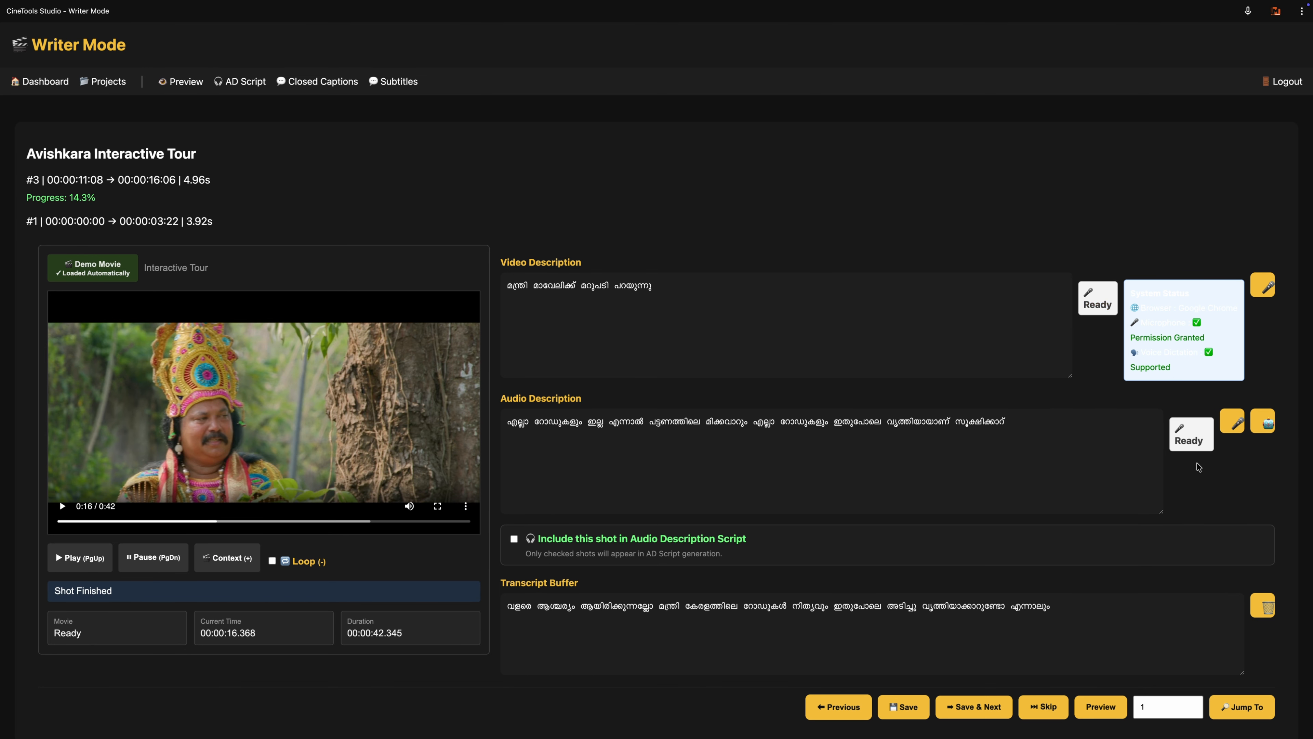
left_click(976, 713)
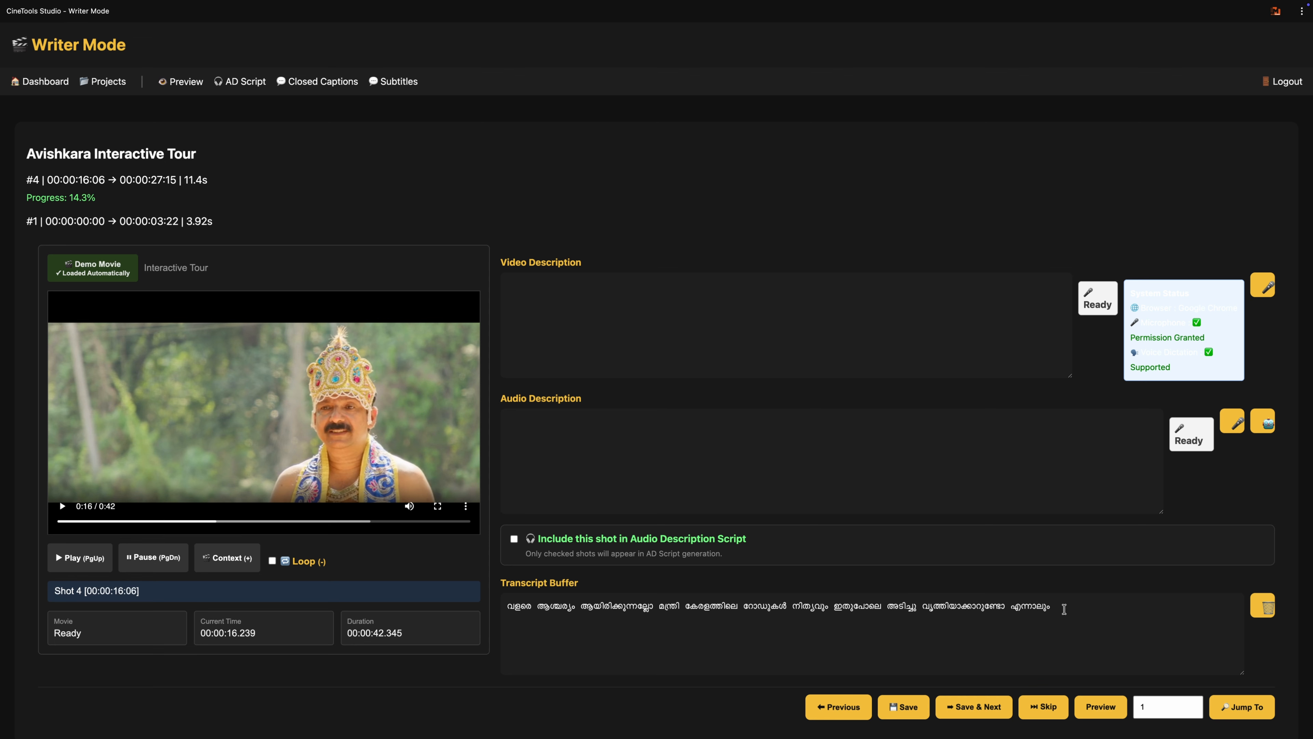
Step: Empty the leftover text from the transcript buffer and play shot 4
left_click_drag(1064, 610, 450, 586)
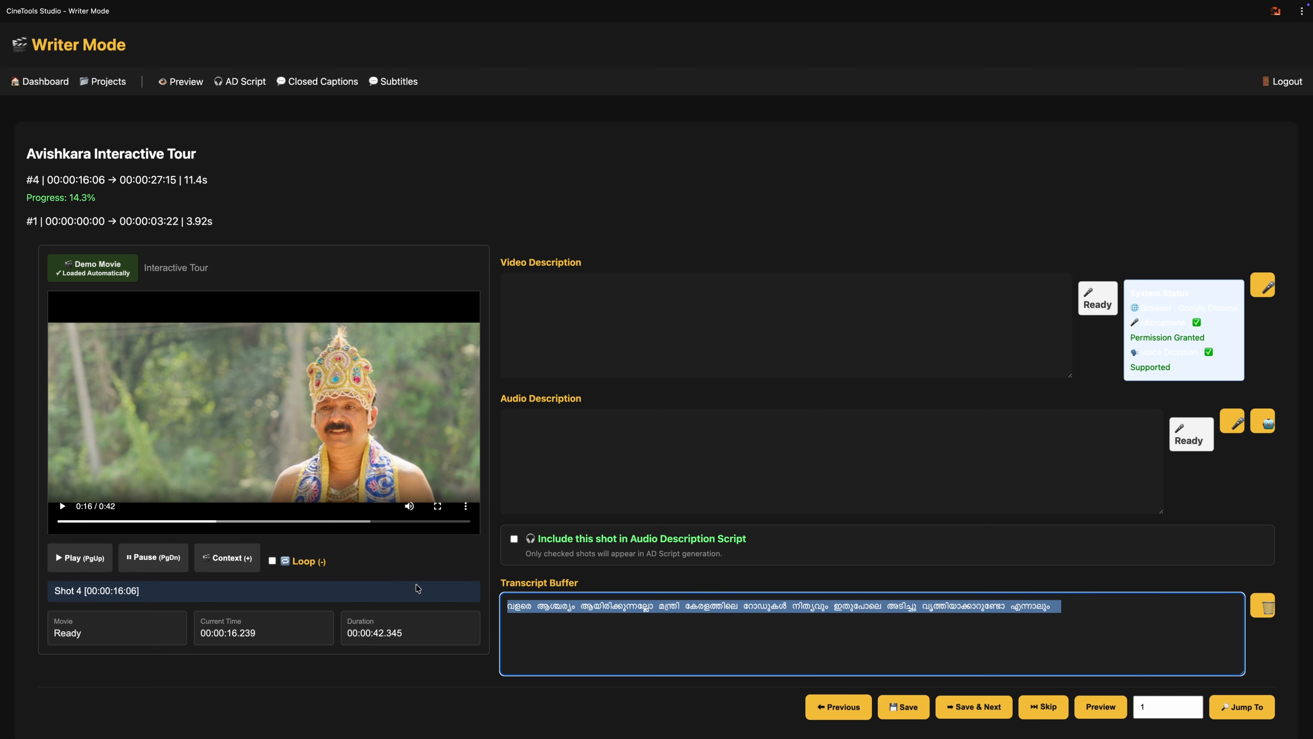
key("ctrl+x")
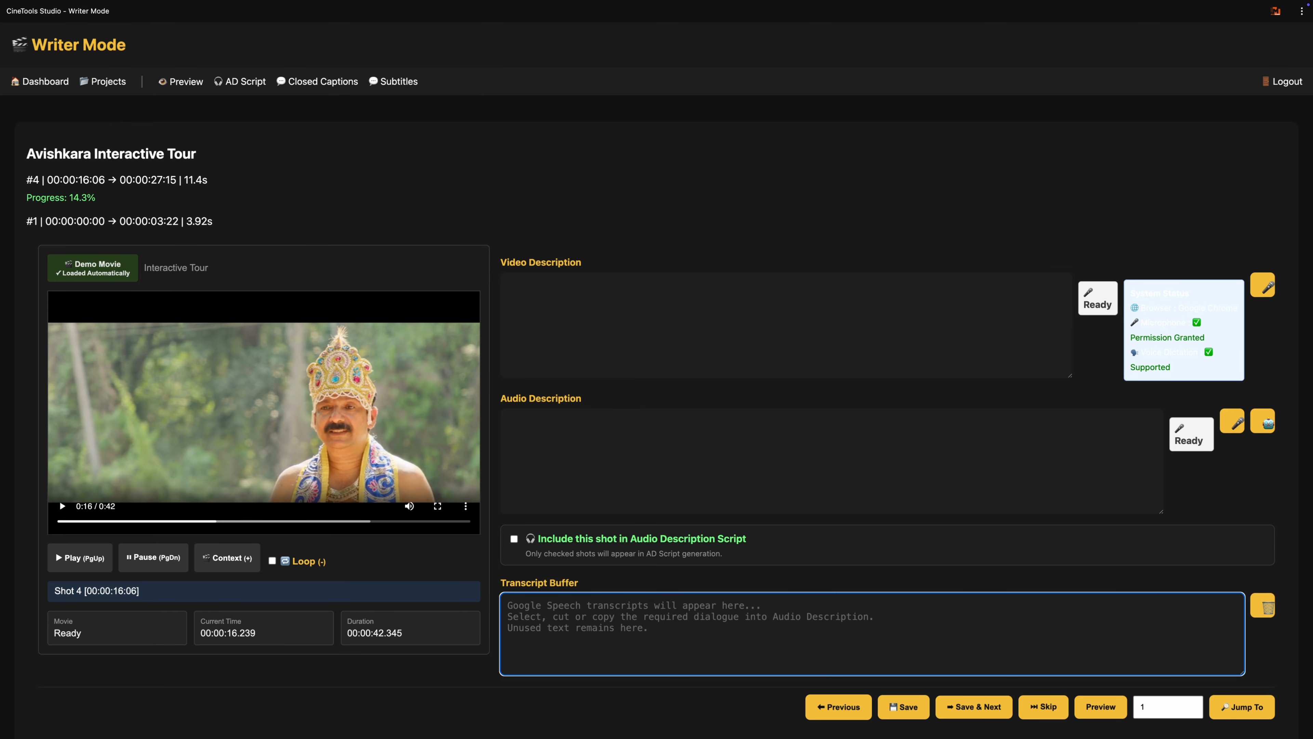
scroll(657, 380, "down", 1)
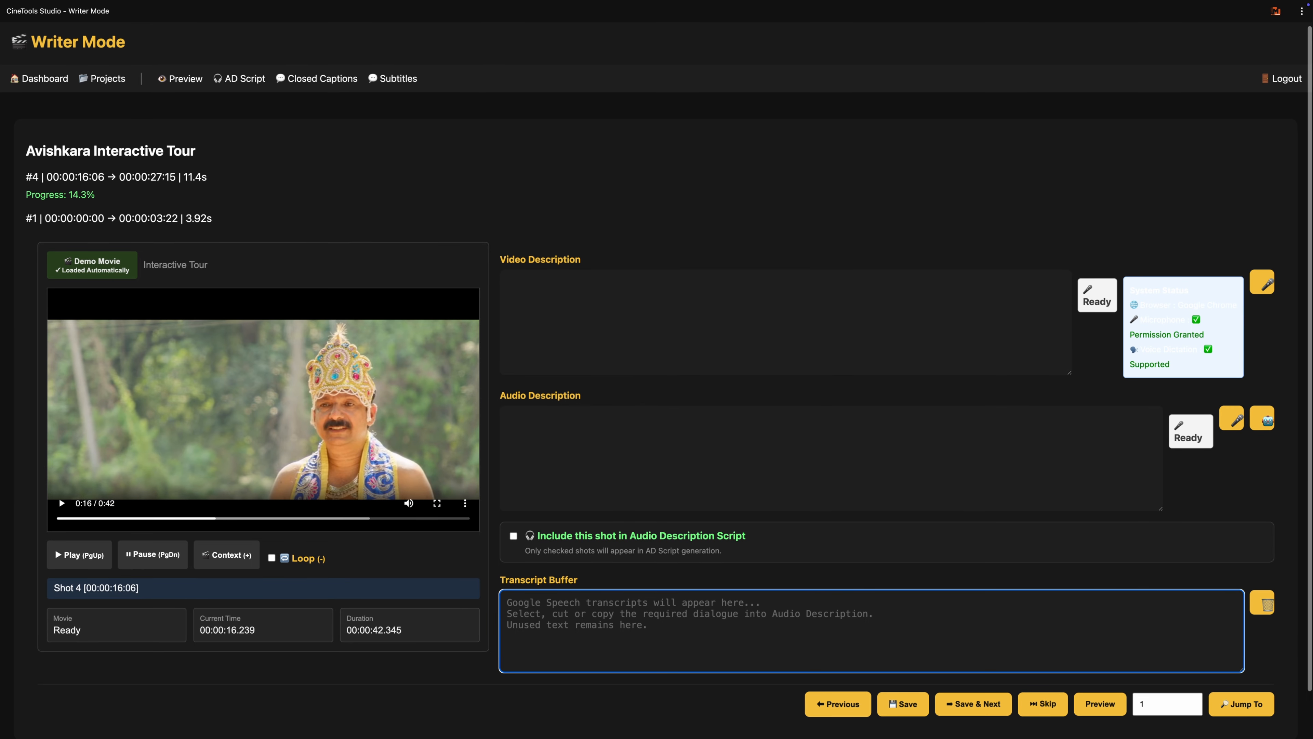
left_click(261, 250)
key("Page_Up")
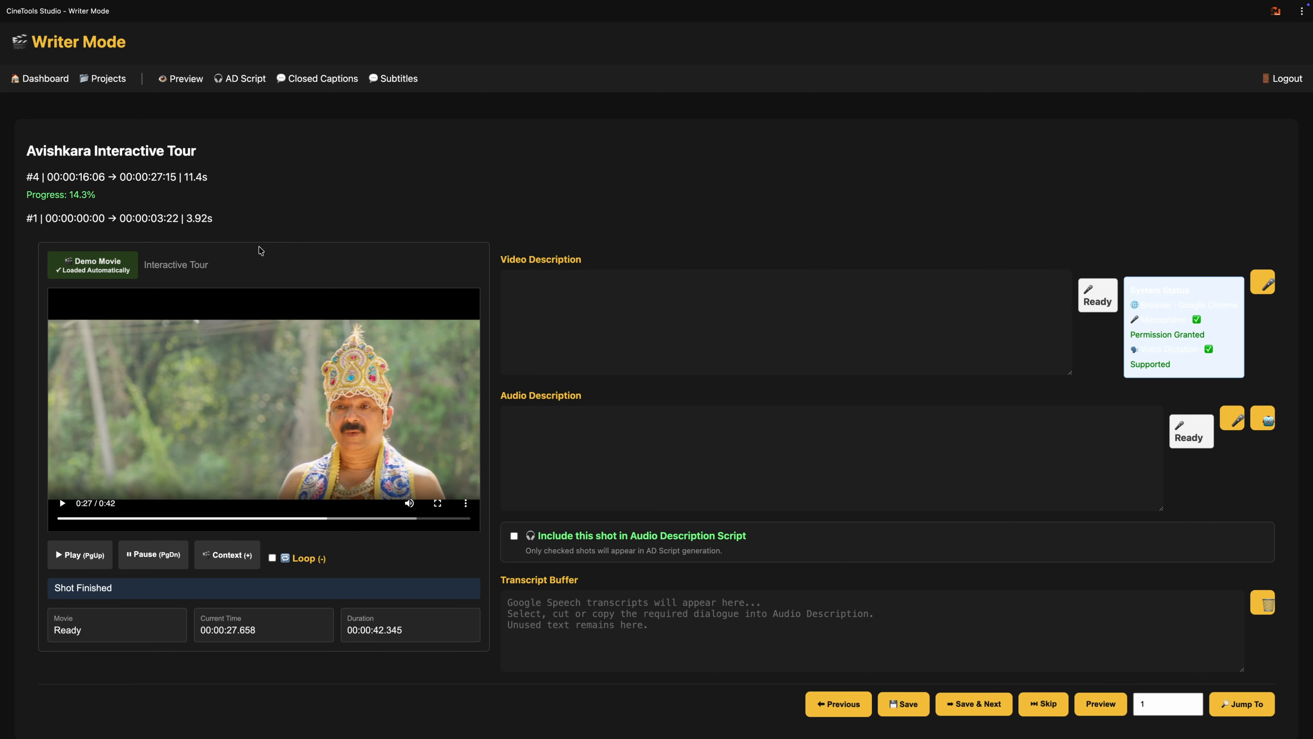
Step: Dictate shot 4's video description by speech recognition as "മാവേലി തമ്പുരാൻ മറുപടി പറയുന്നു"
left_click(559, 297)
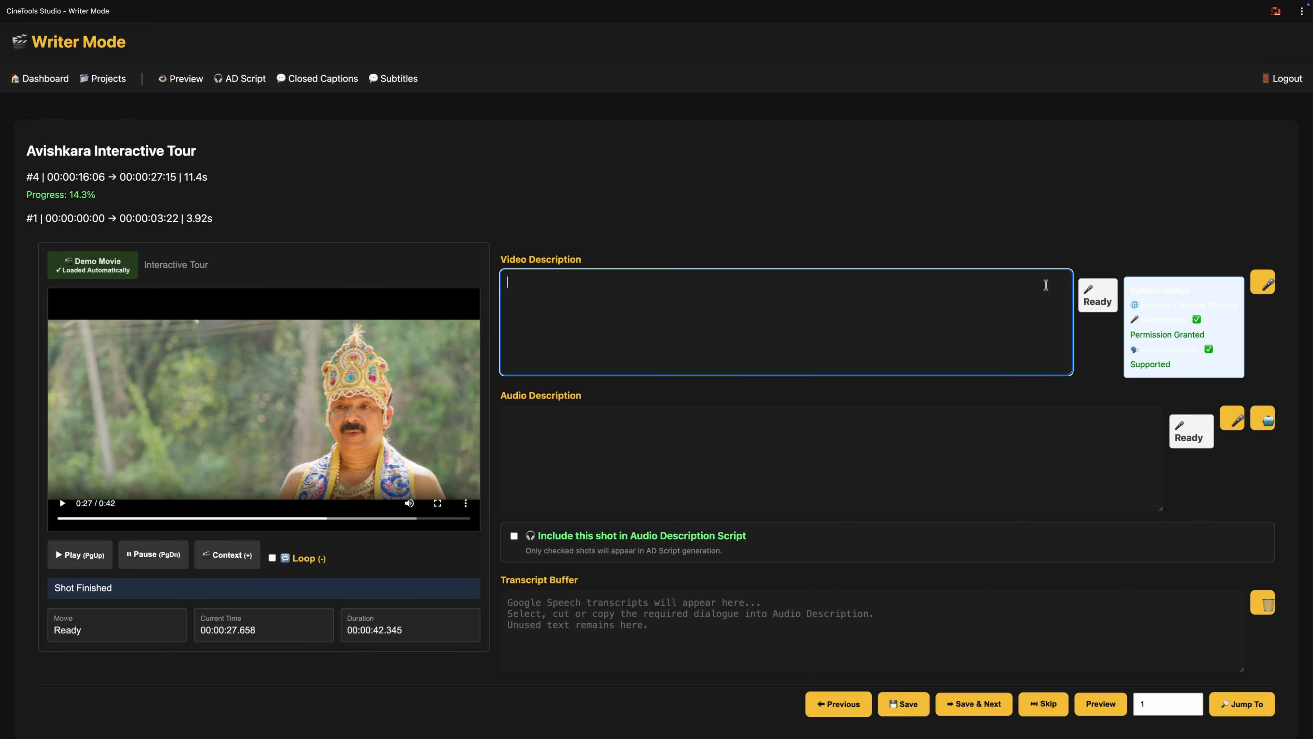
left_click(1270, 289)
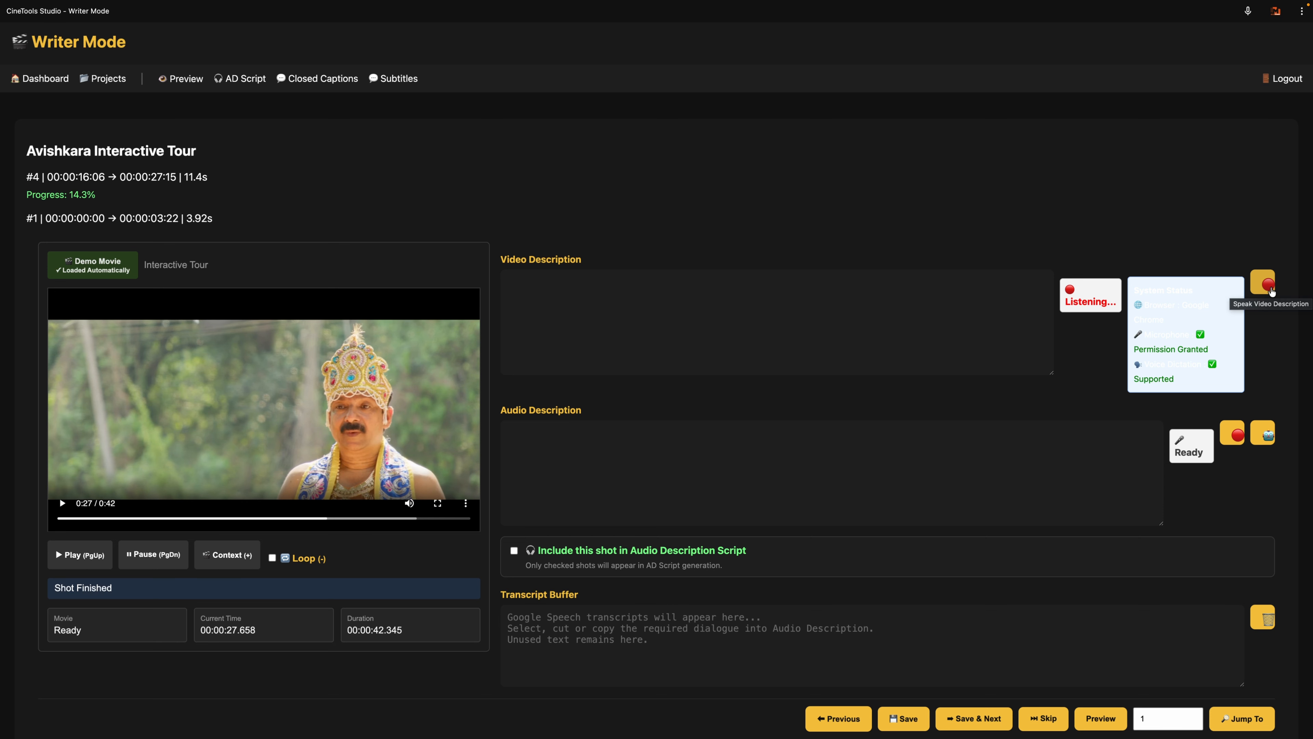
left_click(1269, 289)
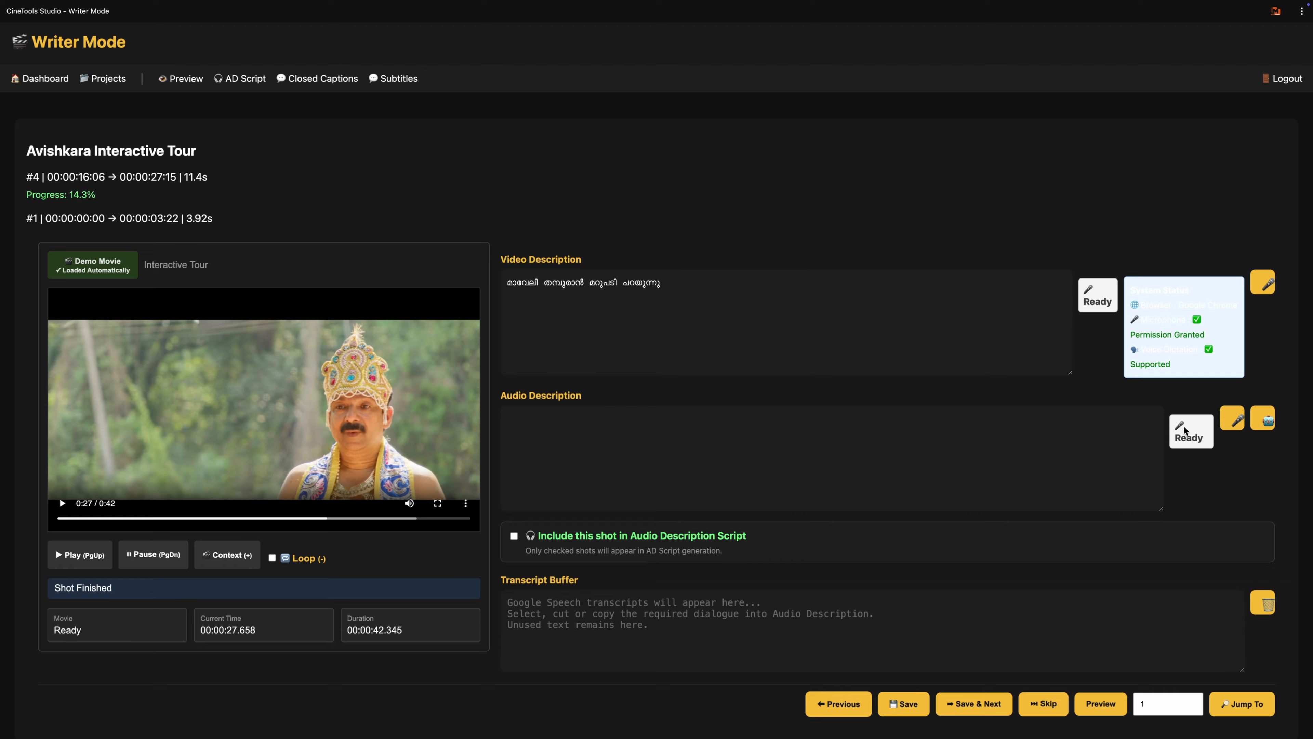
Step: Transcribe shot 4's dialogue into the transcript buffer and move the passage "ഗംഭീരം തന്നെ മന്ത്രി… അതിമനോഹരമാണ്" into its audio description
left_click(1266, 425)
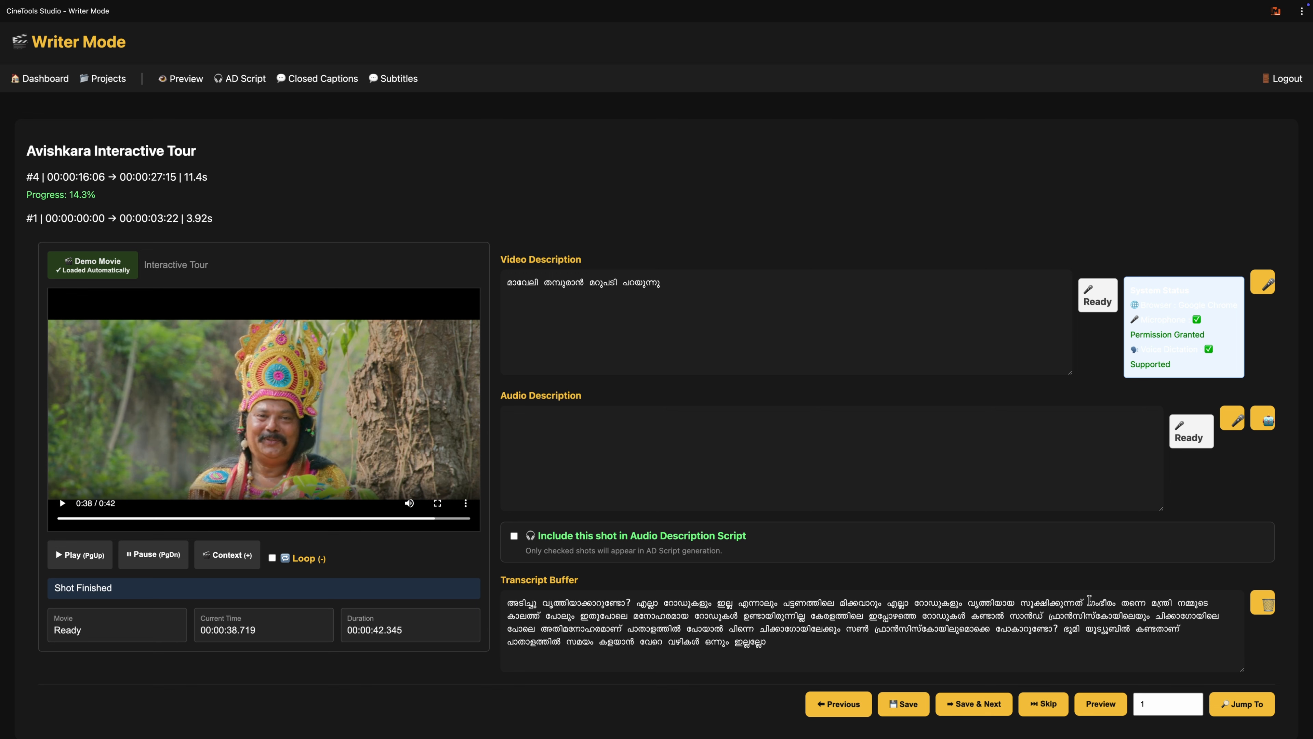
left_click_drag(1089, 600, 626, 628)
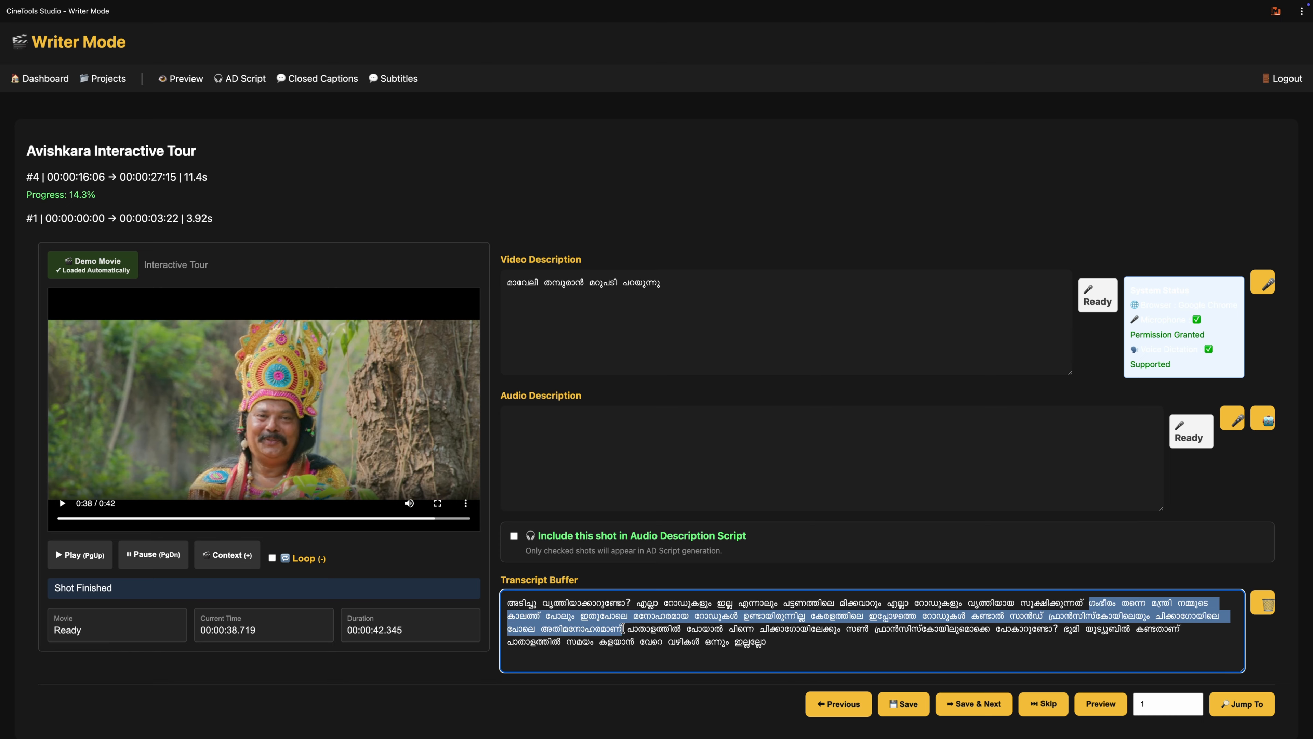
key("BackSpace")
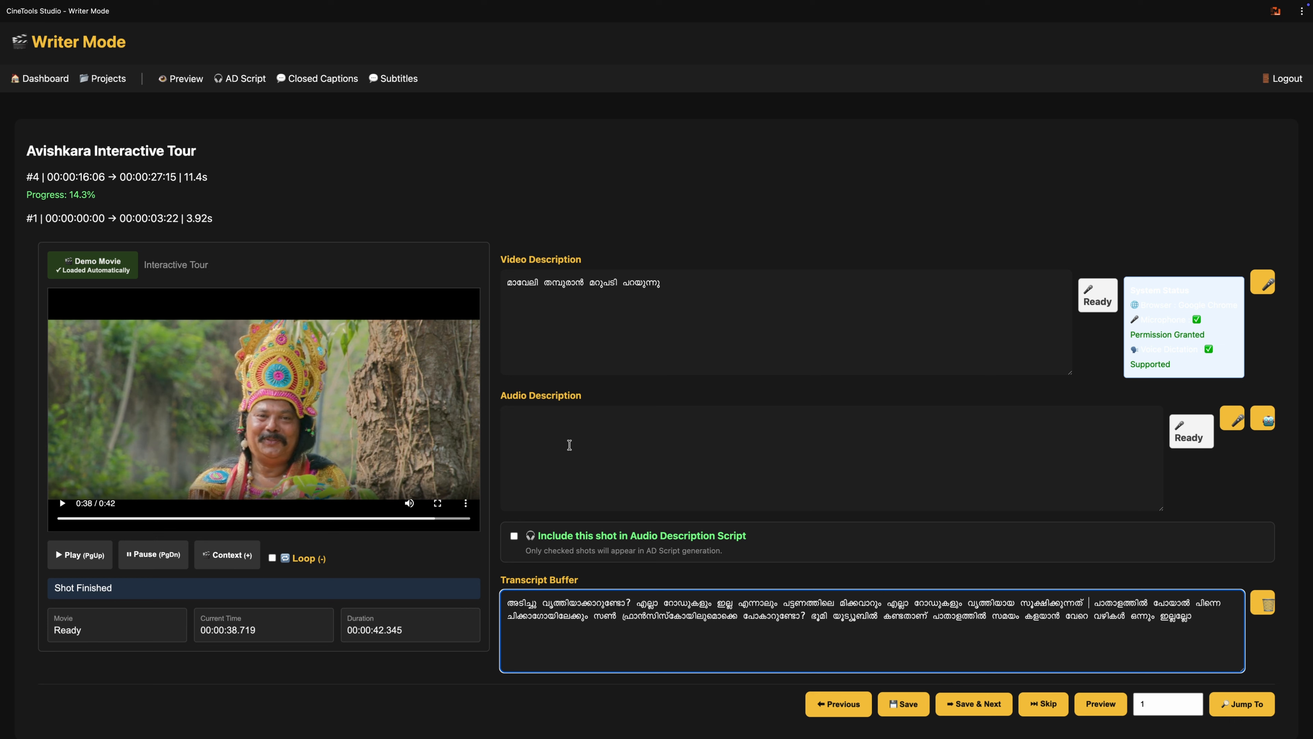
left_click(561, 428)
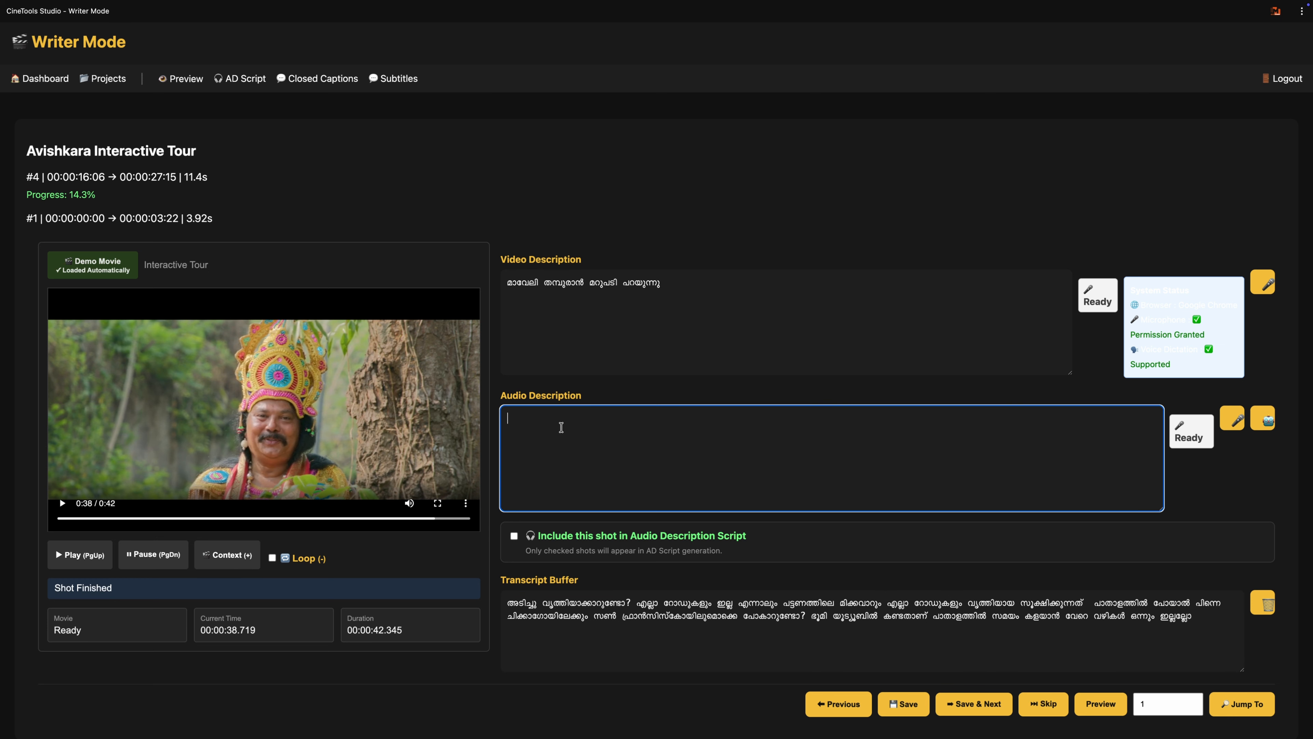
key("ctrl+v")
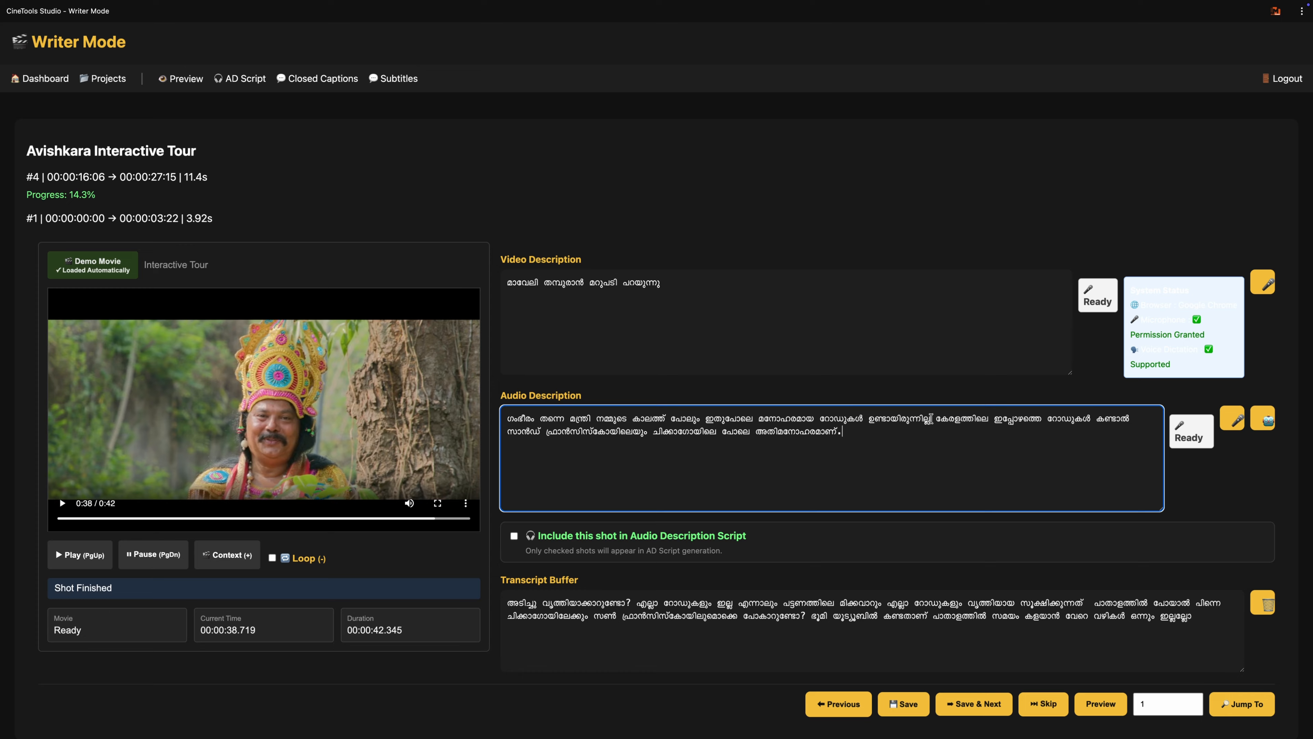
Step: Insert a comma after "ഉണ്ടായിരുന്നില്ല" in shot 4's audio description and remove the passage "എല്ലാ റോഡുകളും ഇല്ല… സൂക്ഷിക്കുന്നത്" from the transcript buffer
left_click(934, 419)
type(",")
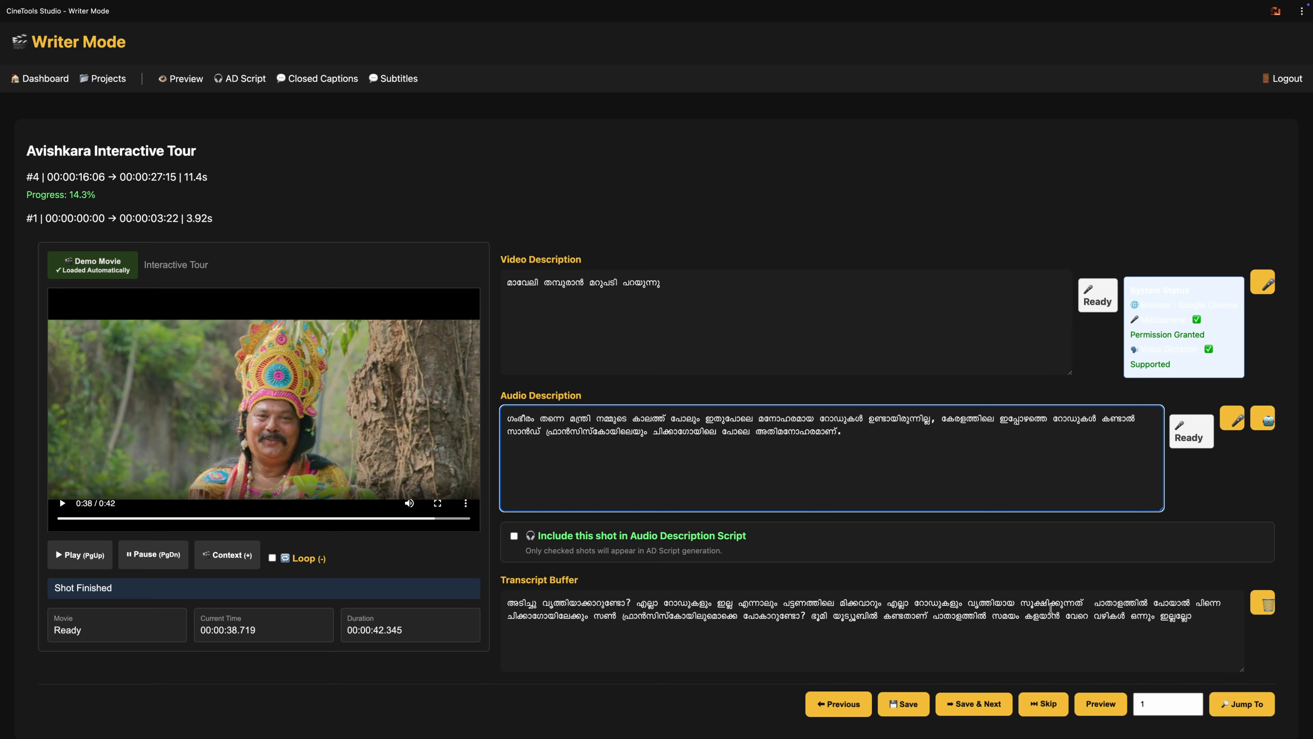
left_click_drag(1088, 603, 638, 601)
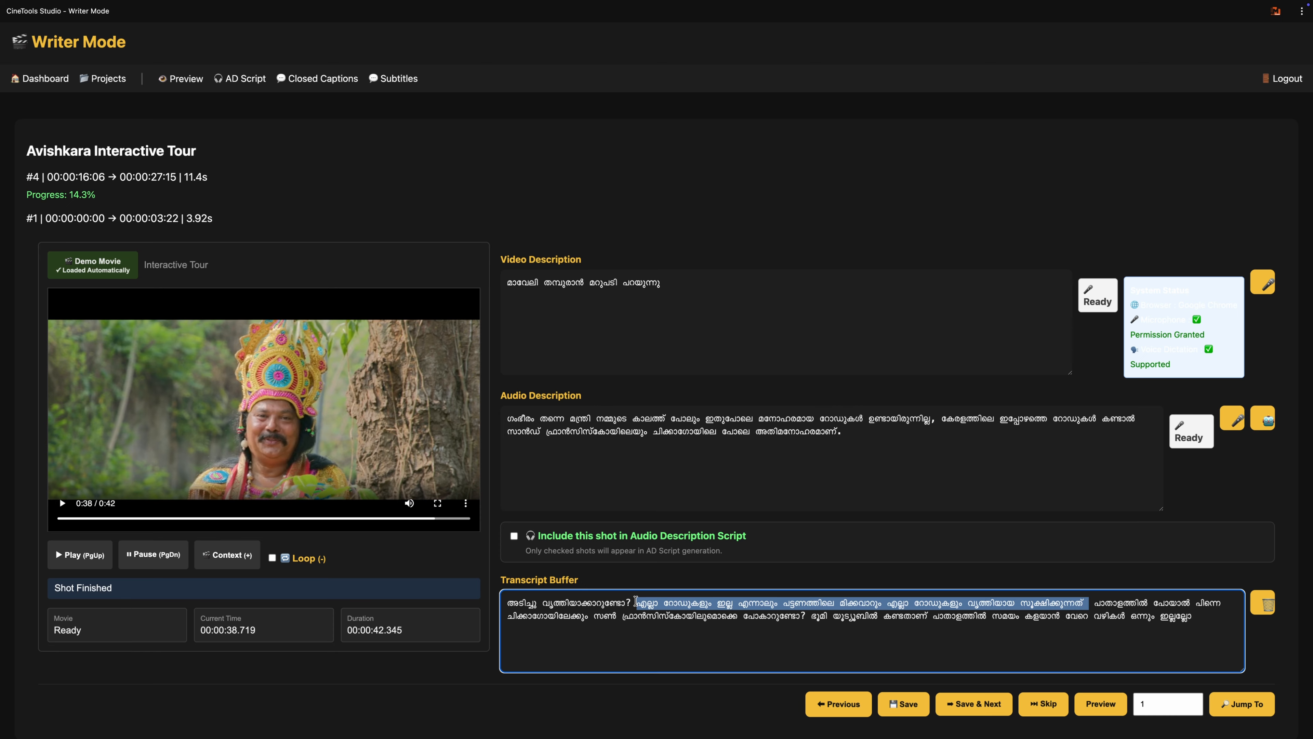
key("BackSpace")
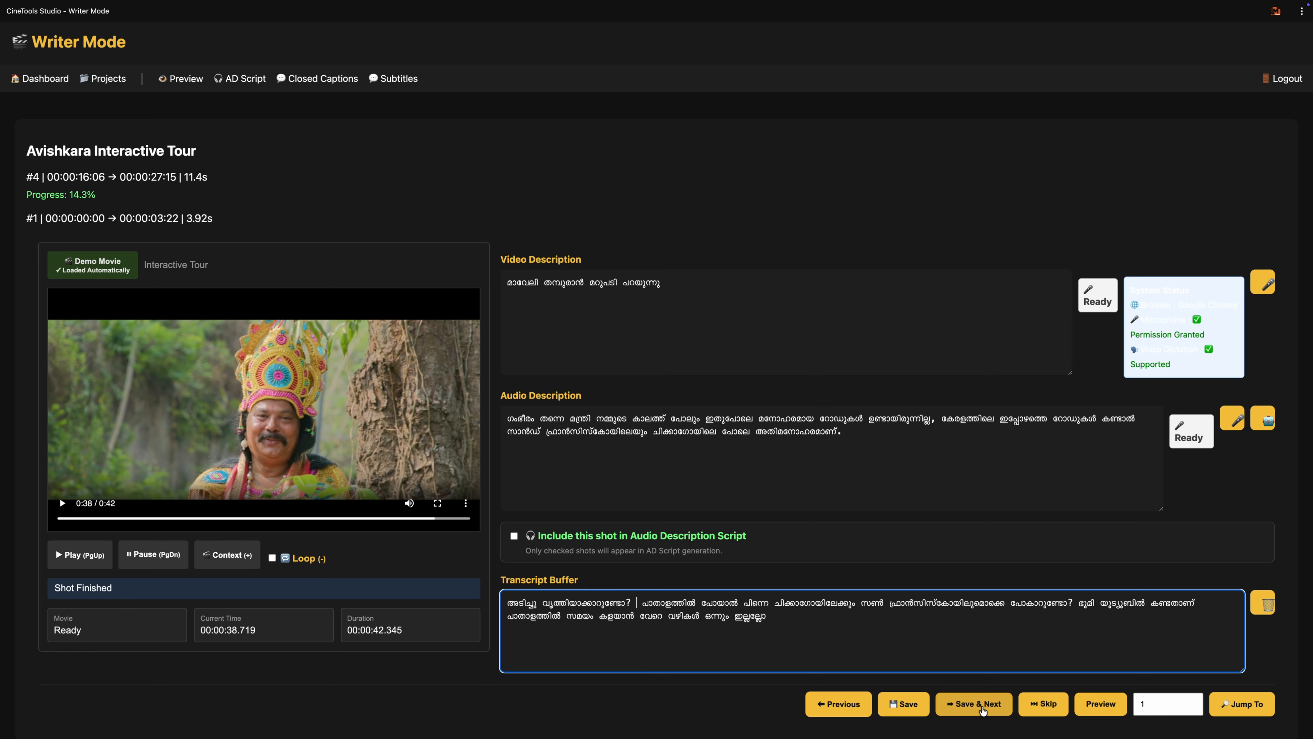
Step: Save shot 4, return to shot 3, replace its audio description with the copied passage "എല്ലാ റോഡുകളും ഇല്ല എന്നാലും… സൂക്ഷിക്കുന്നത്", and save it
left_click(983, 711)
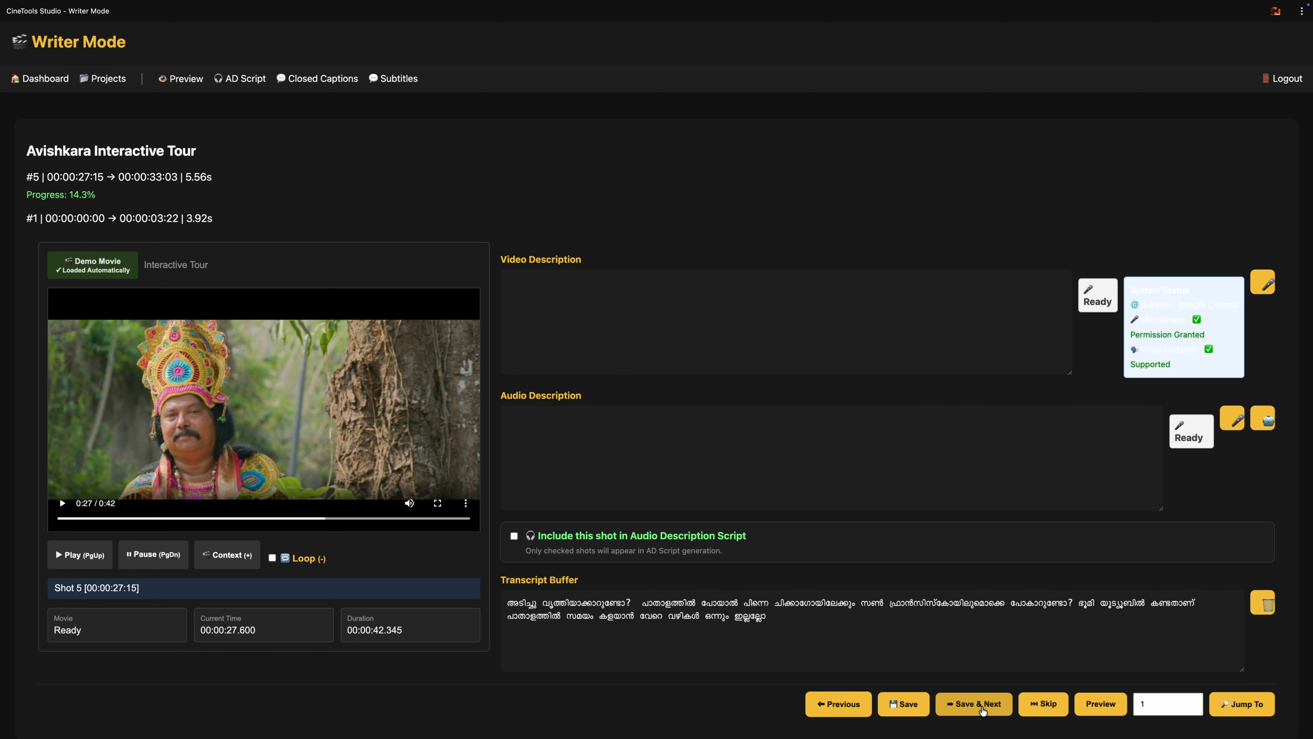
left_click(848, 704)
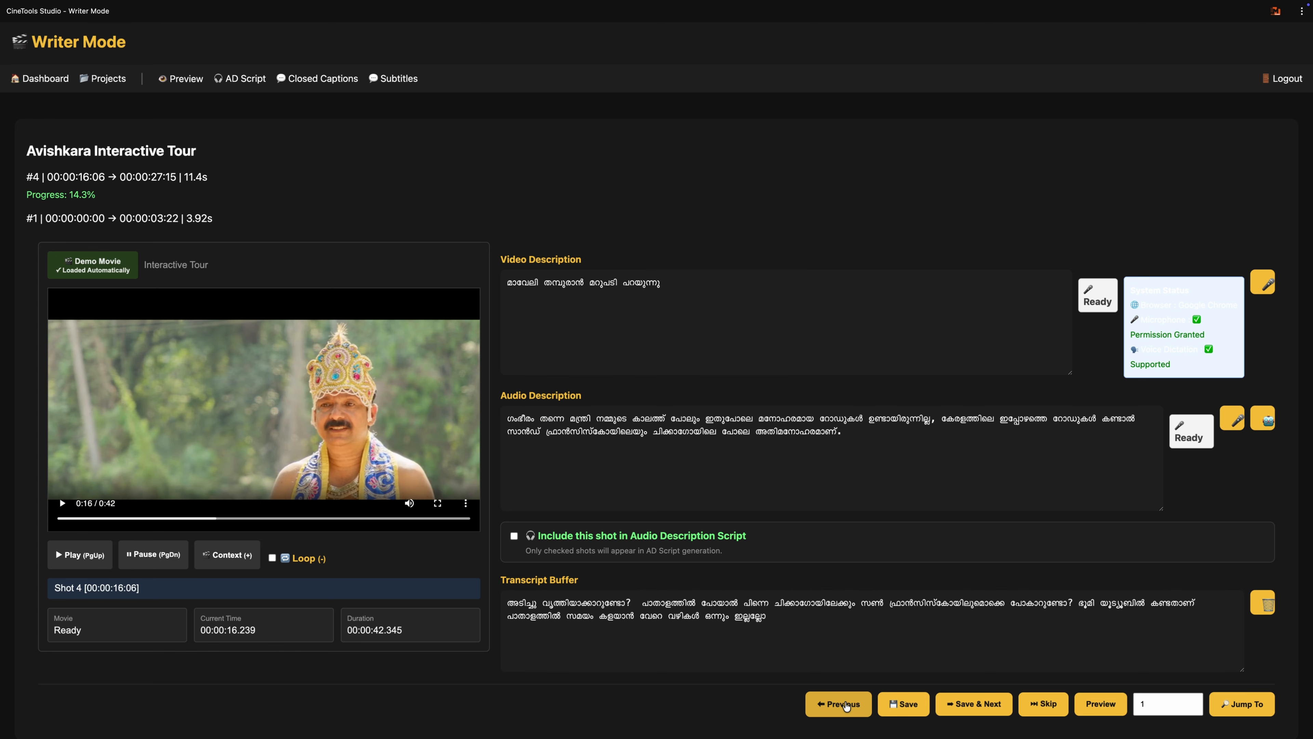
left_click(847, 705)
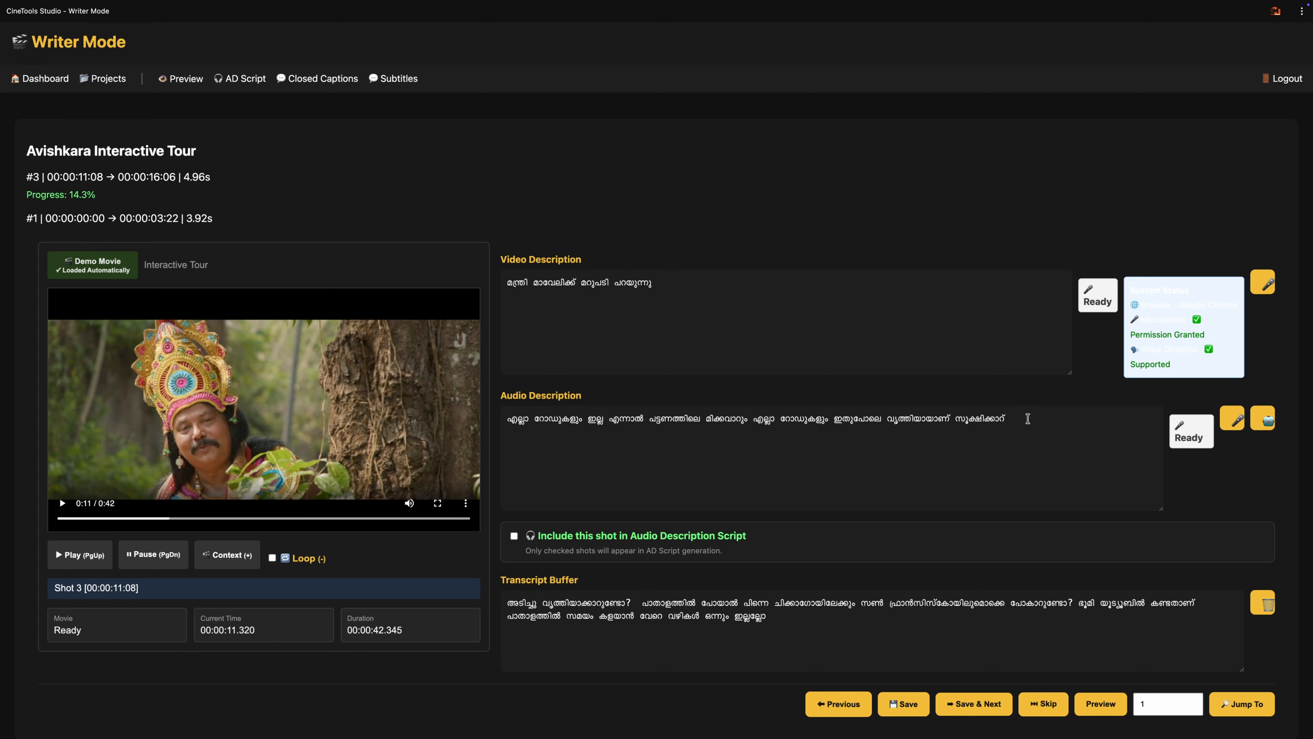
left_click_drag(1026, 417, 458, 417)
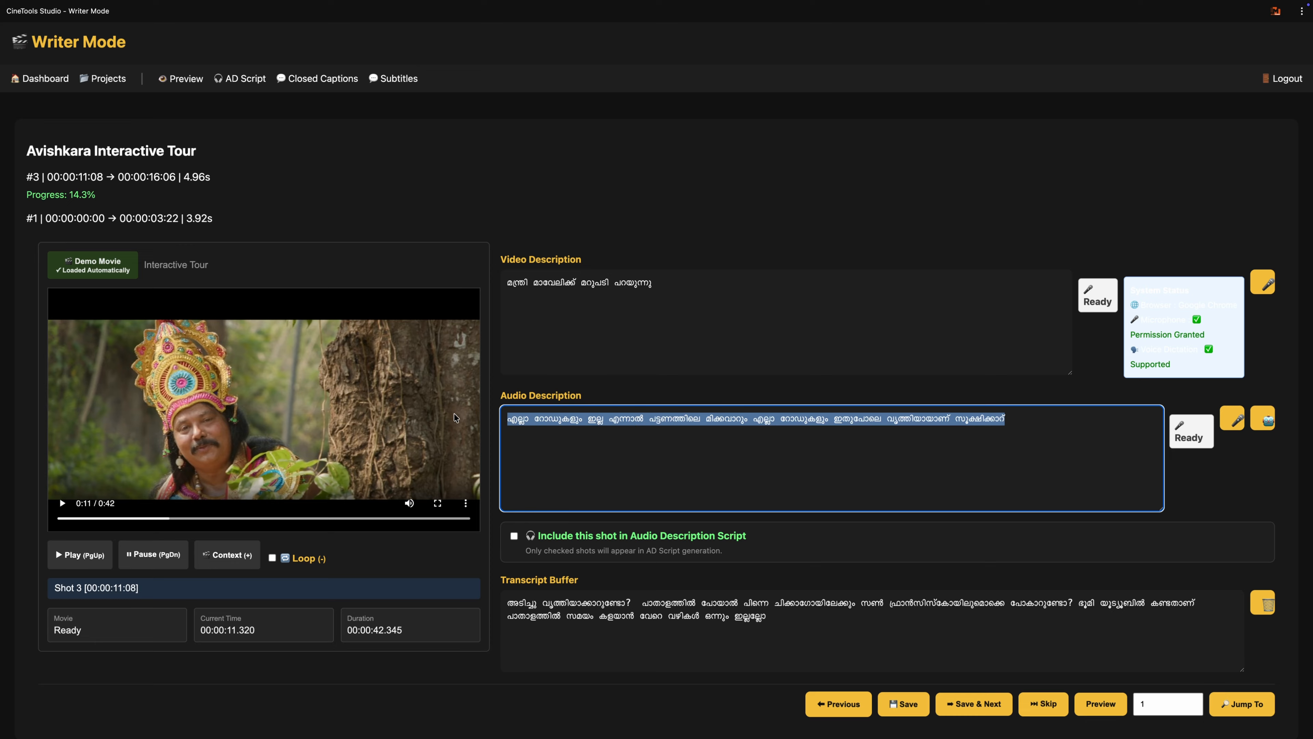
key("ctrl+v")
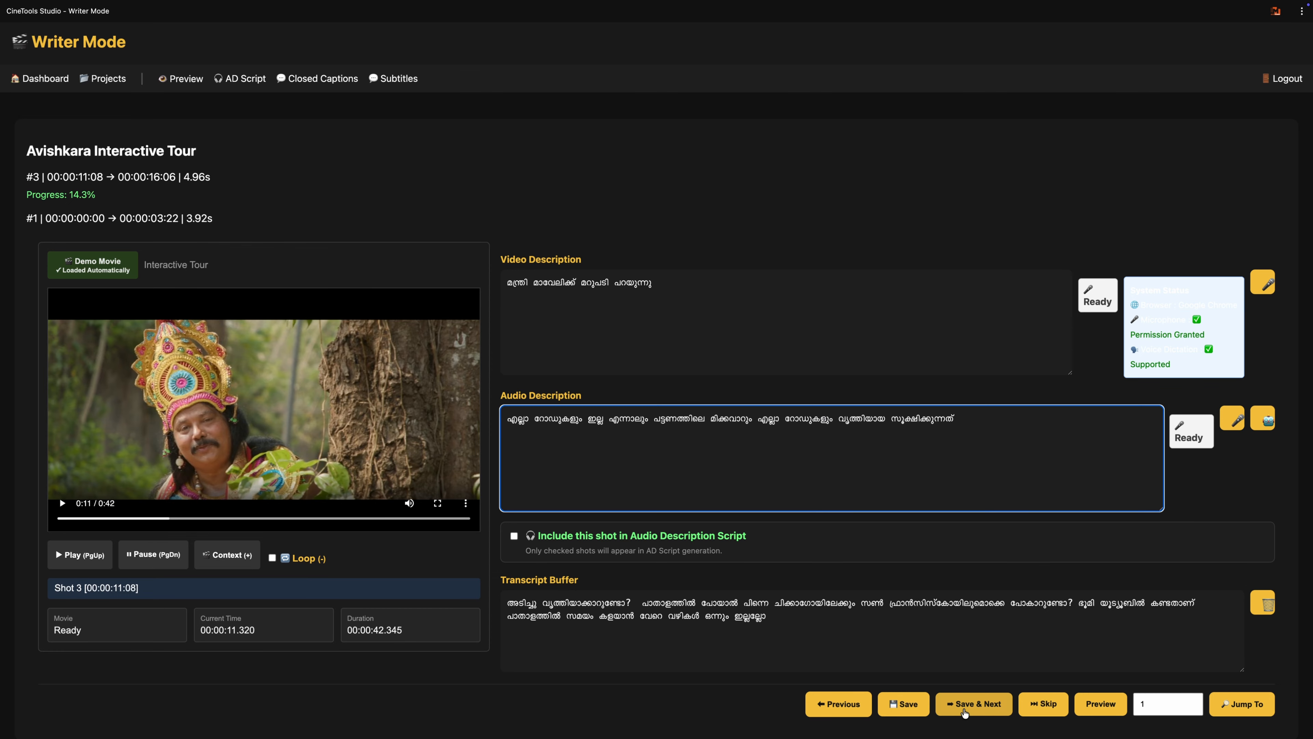
left_click(964, 712)
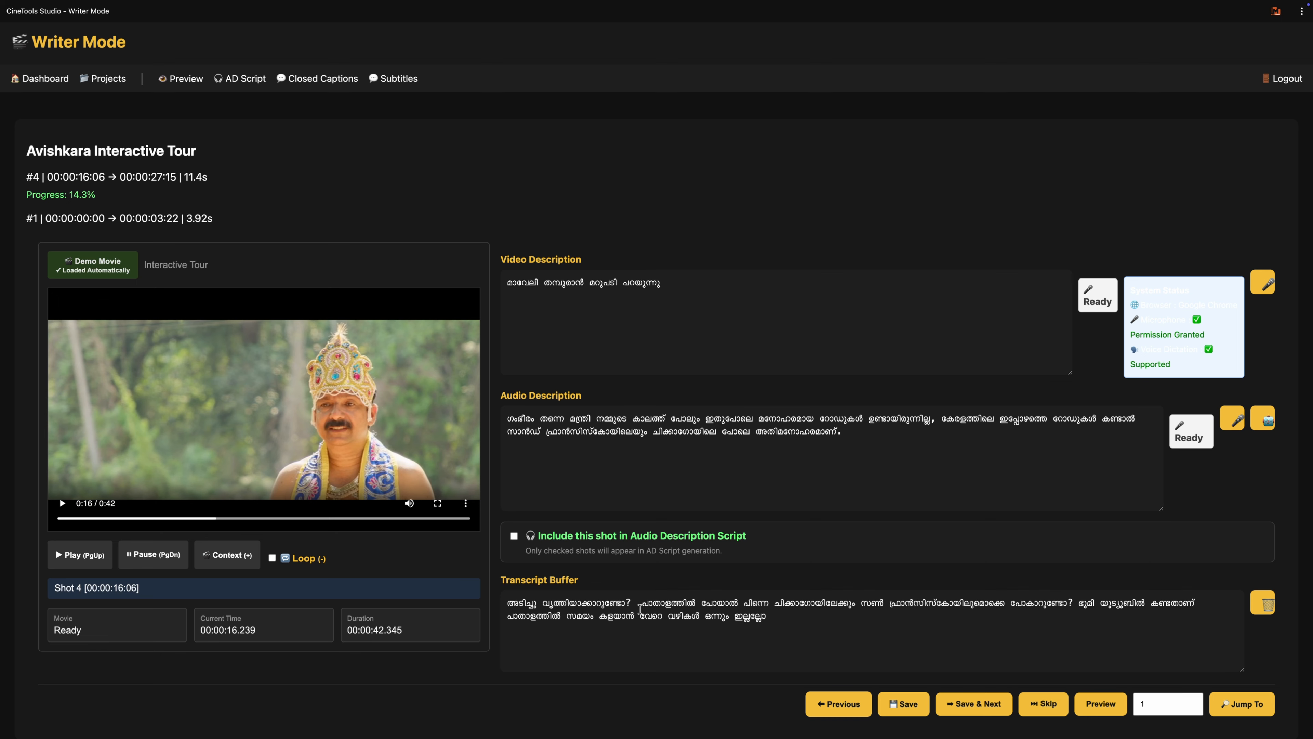
Step: Cut the passage "പാതാളത്തിൽ പോയാൽ… പോകാറുണ്ടോ?" from the transcript buffer and advance to shot 5
left_click_drag(642, 602, 1070, 604)
key("super+c")
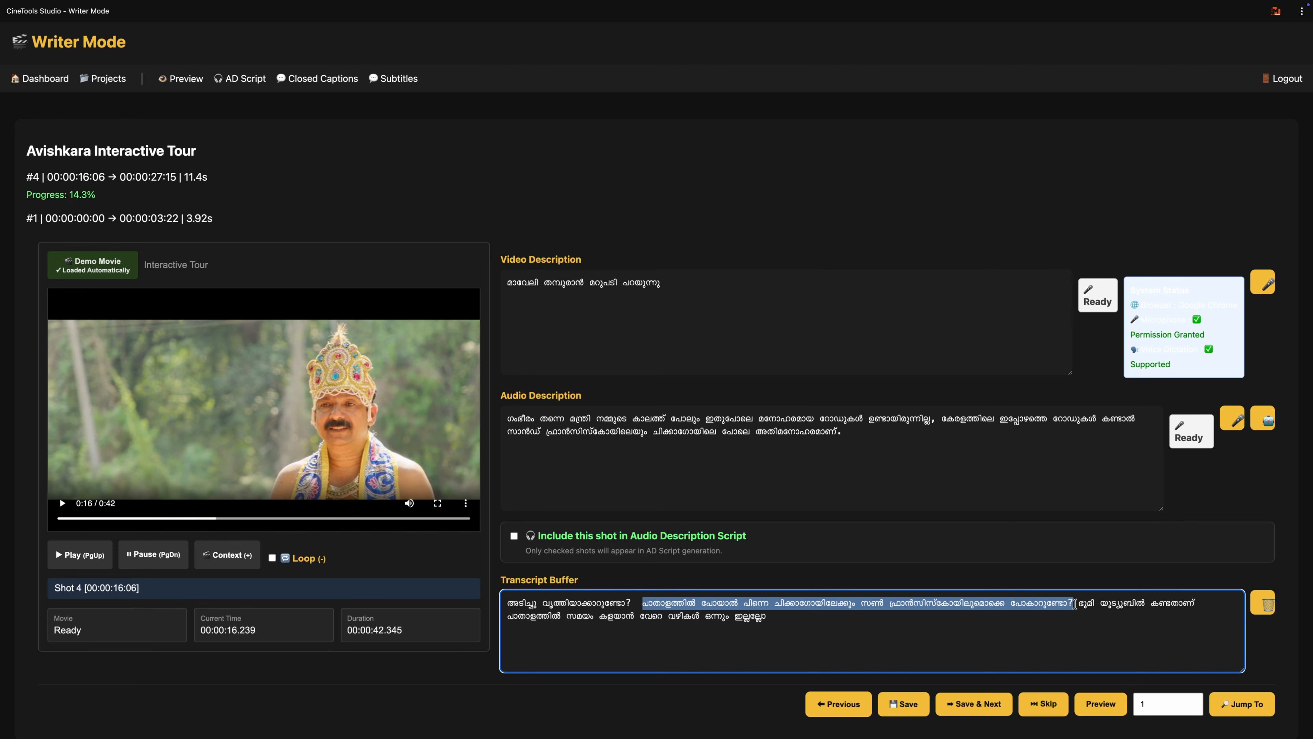
key("BackSpace")
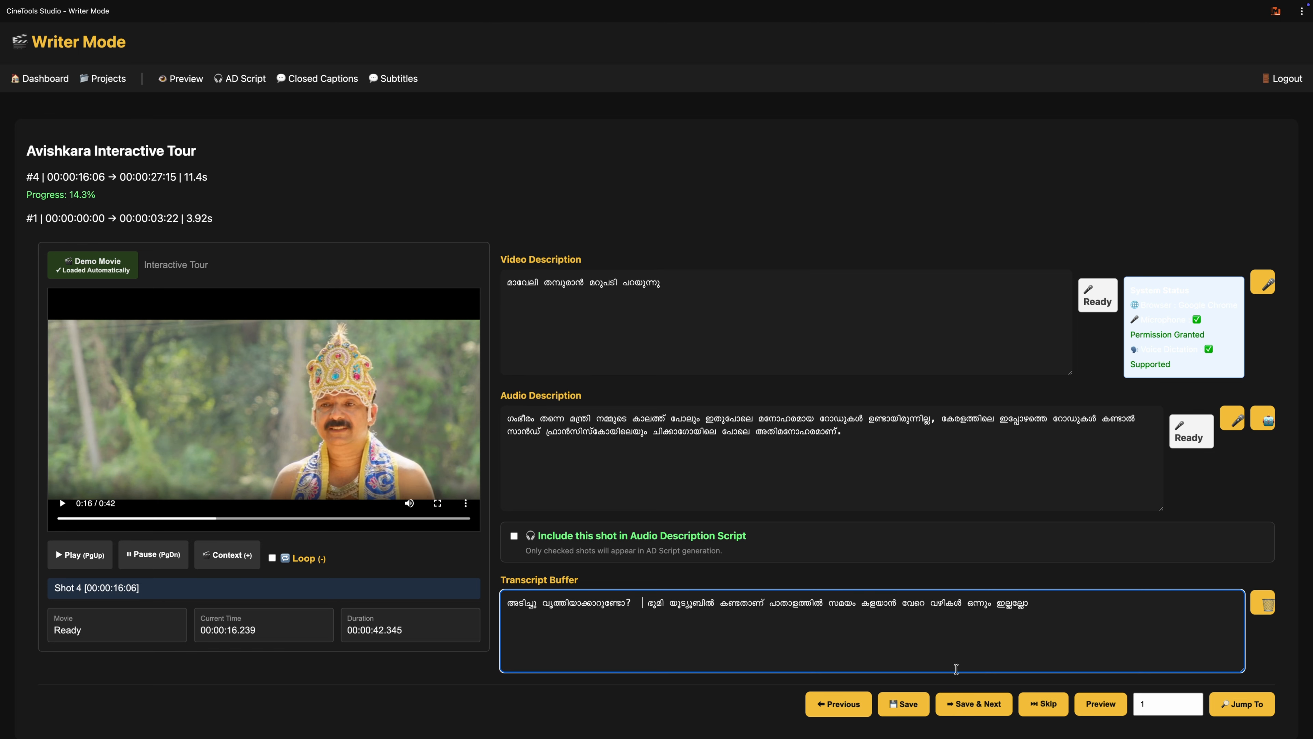
left_click(975, 702)
Step: Play shot 5 and dictate its video description by speech recognition as "മന്ത്രി ചോദിക്കുന്നു"
left_click(628, 336)
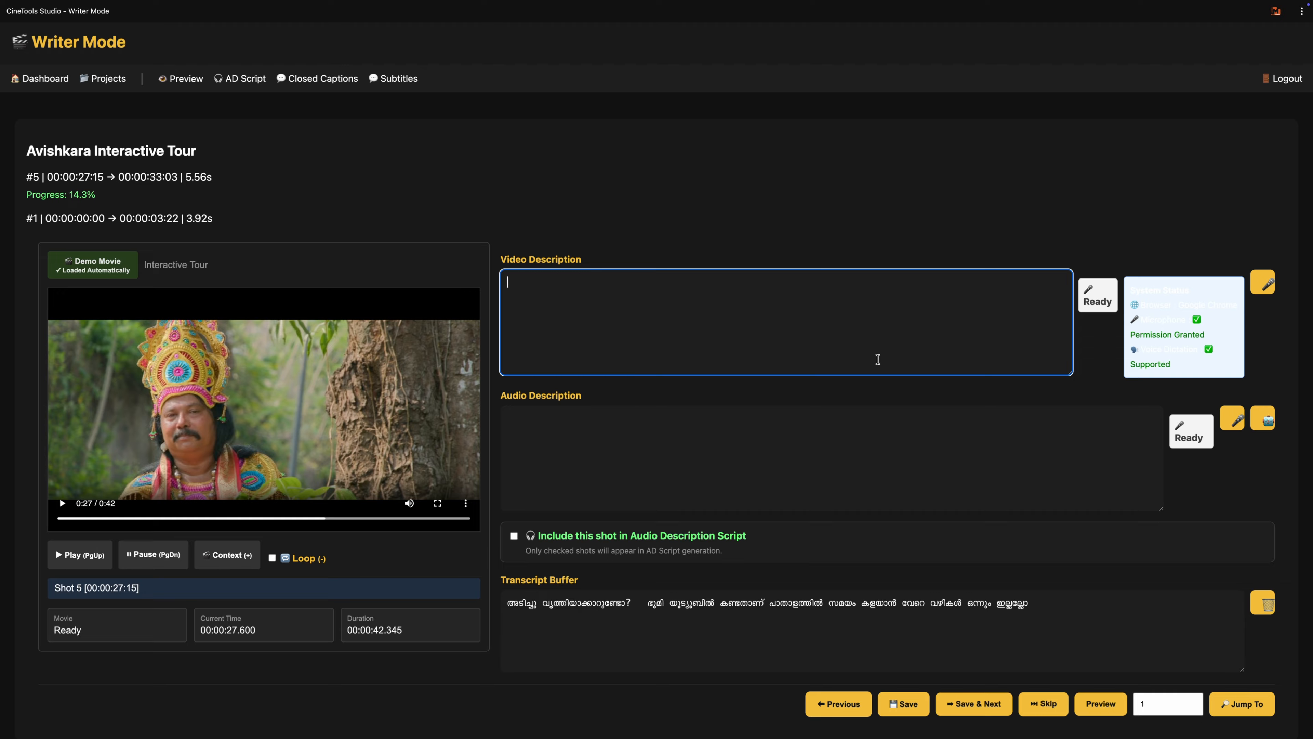
key("Page_Up")
left_click(381, 264)
key("Page_Up")
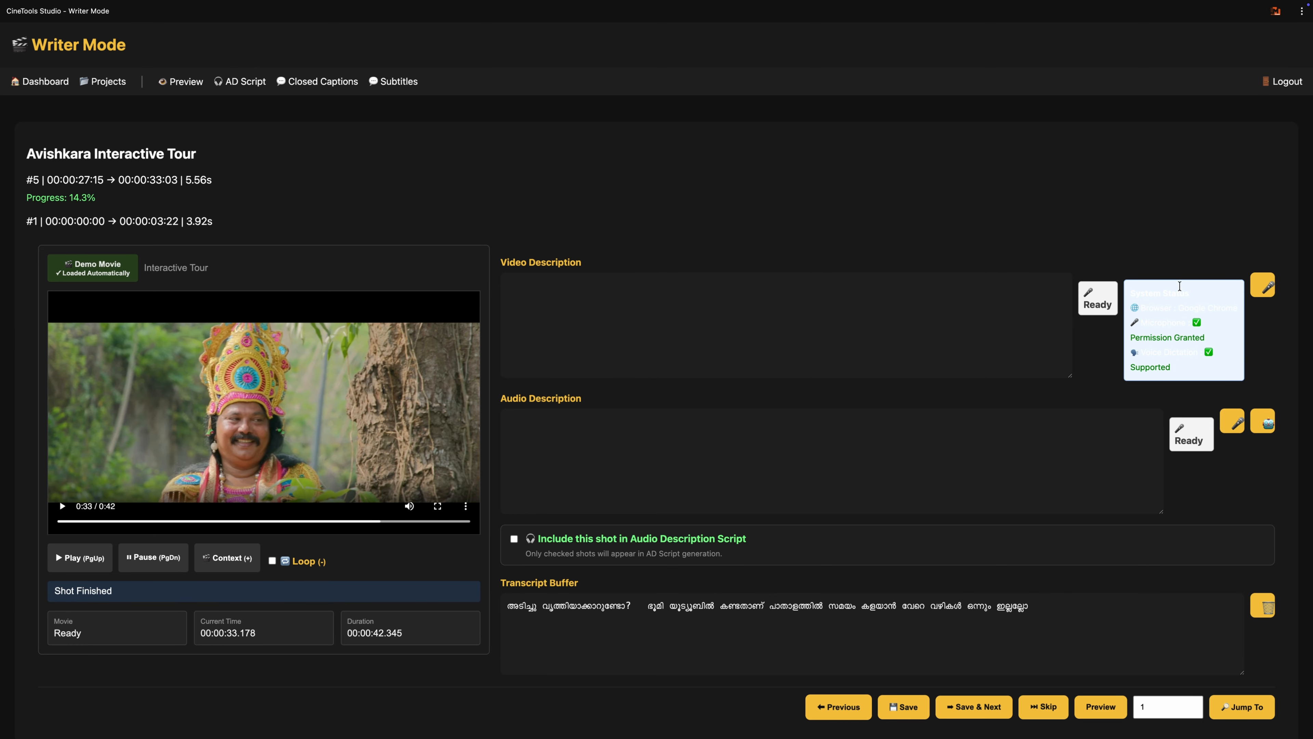
left_click(1268, 289)
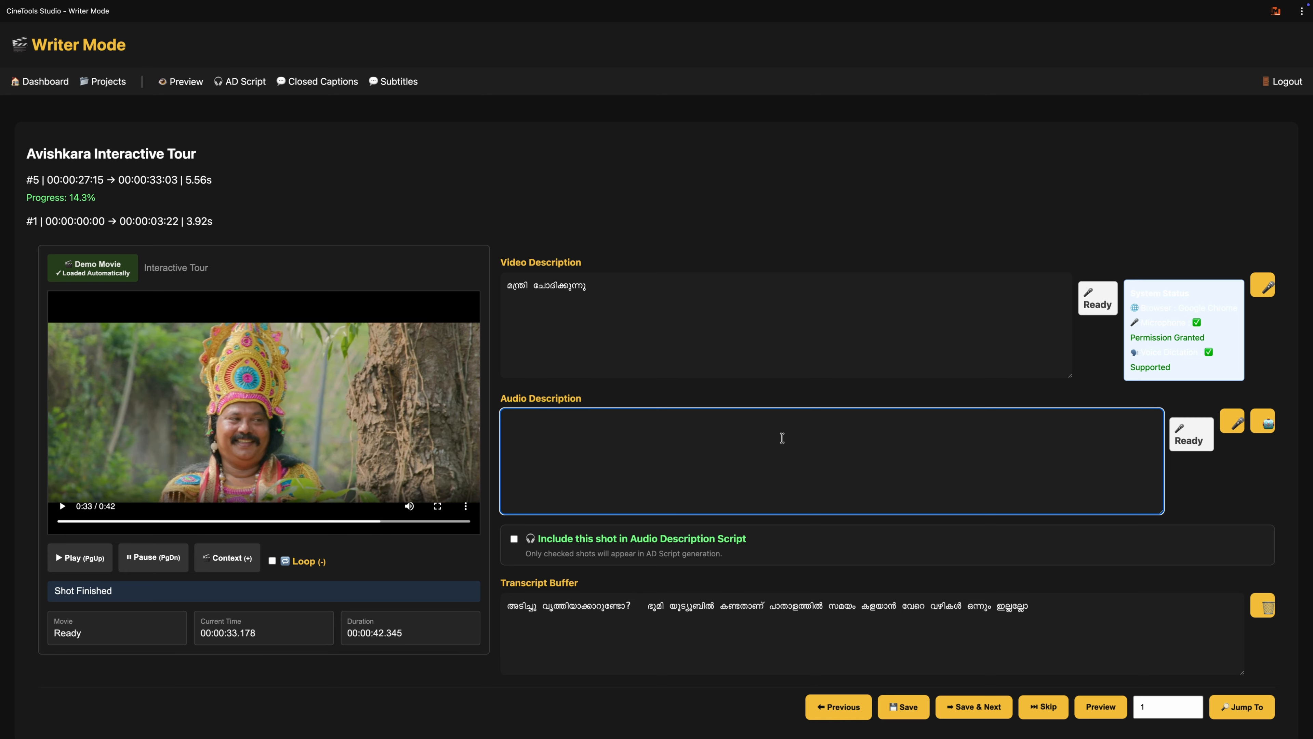
Step: Paste the cut passage into shot 5's audio description and dictate "തിരുമേനി ഇവിടെനിന്ന്" after it
key("super+v")
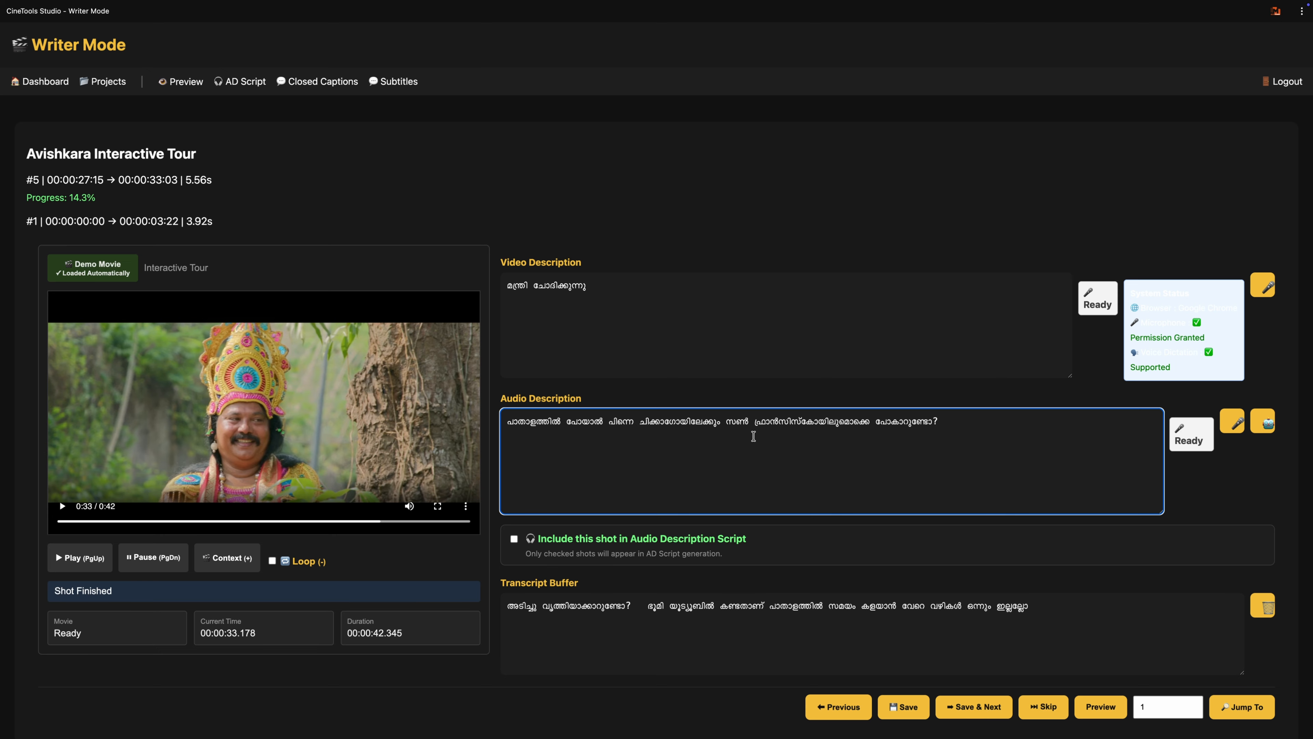
left_click(1235, 436)
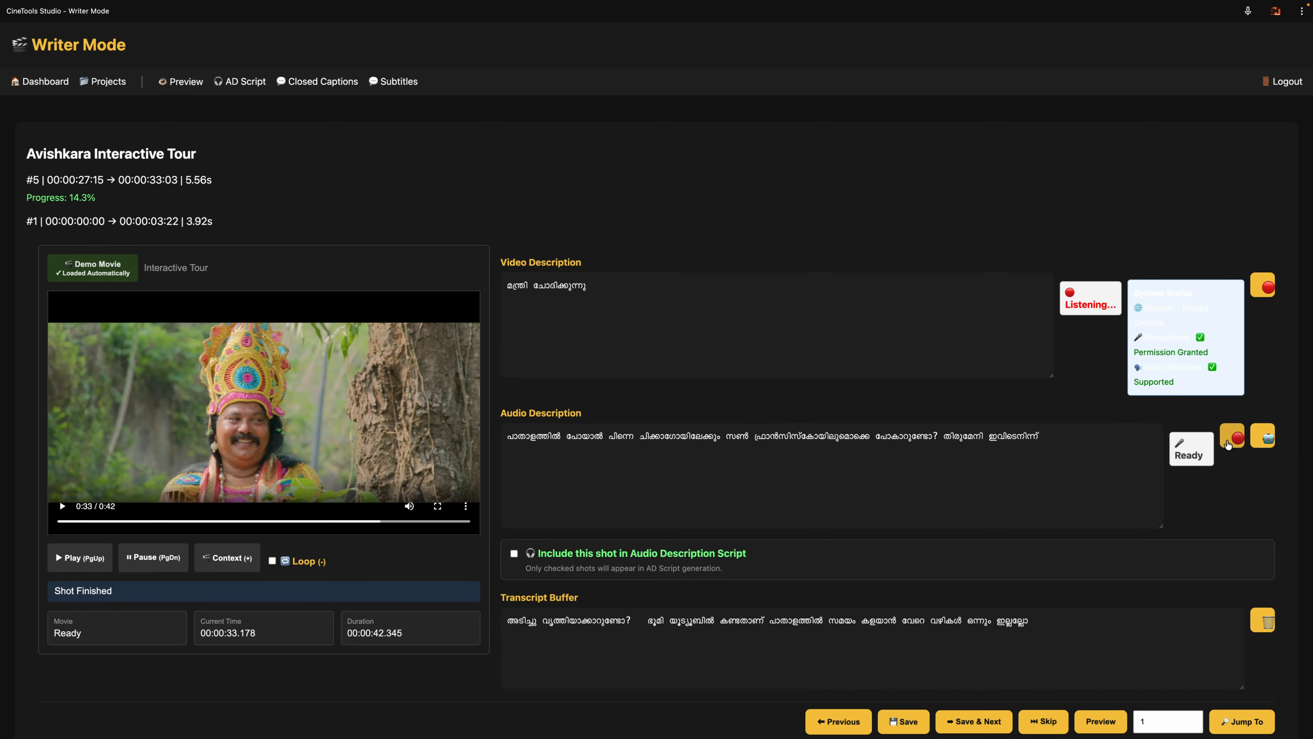
left_click(1235, 443)
Step: Move the passage "പാതാളത്തിൽ പോയാൽ… പോകാറുണ്ടോ?" behind "തിരുമേനി ഇവിടെനിന്ന്" in shot 5's audio description, then save the shot and advance
left_click_drag(938, 422, 429, 423)
key("super+c")
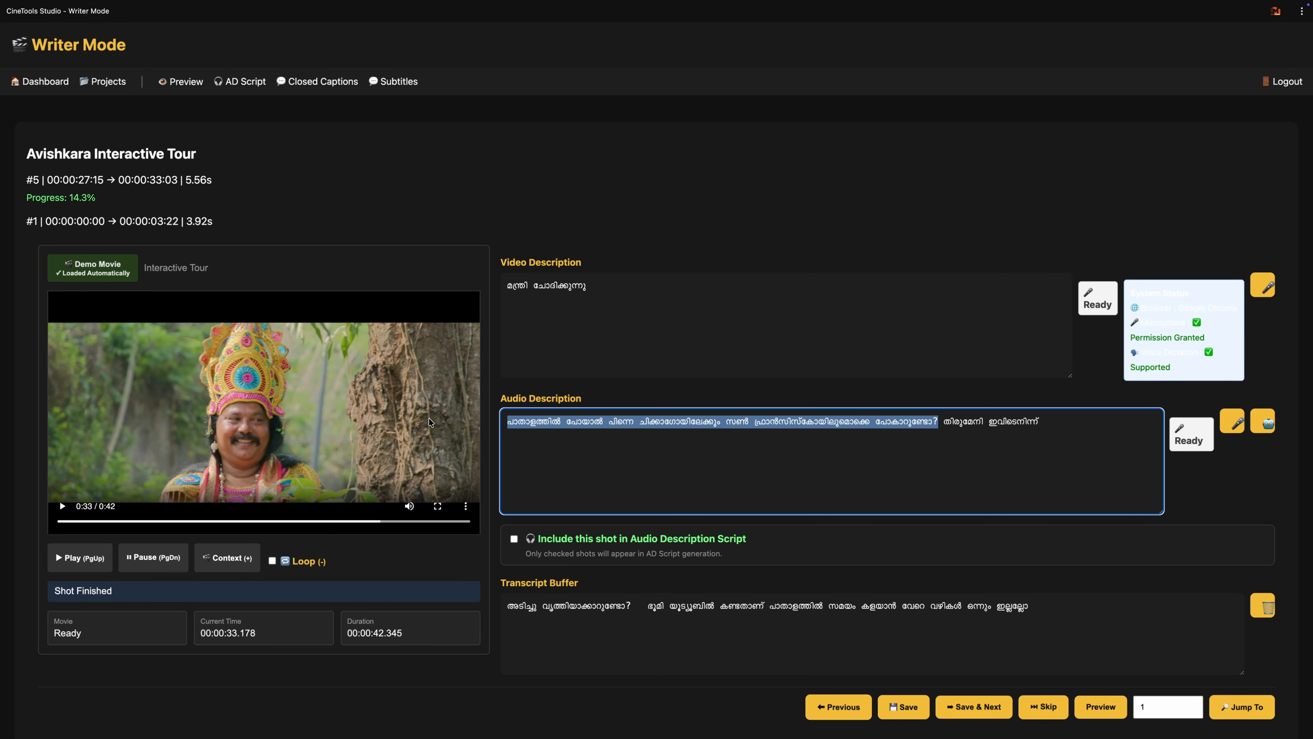
key("BackSpace")
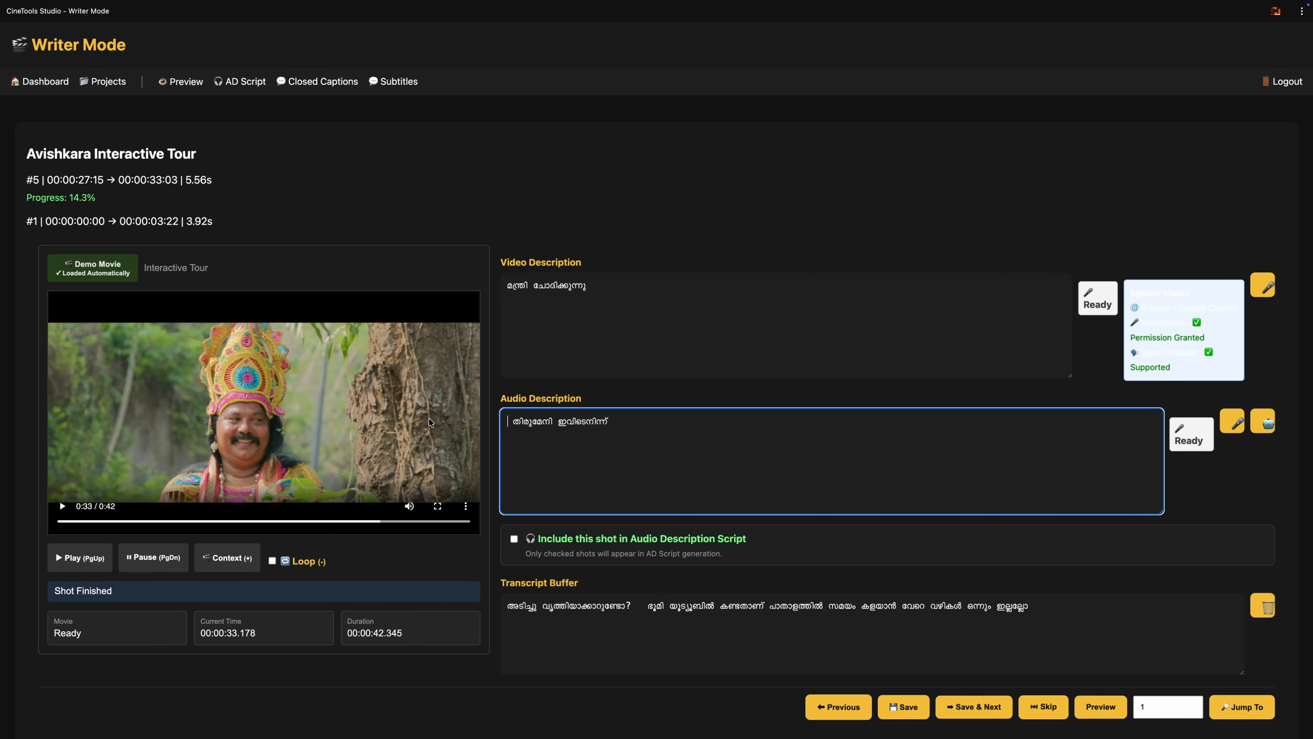
left_click(515, 421)
key("BackSpace")
left_click(621, 423)
key("super+v")
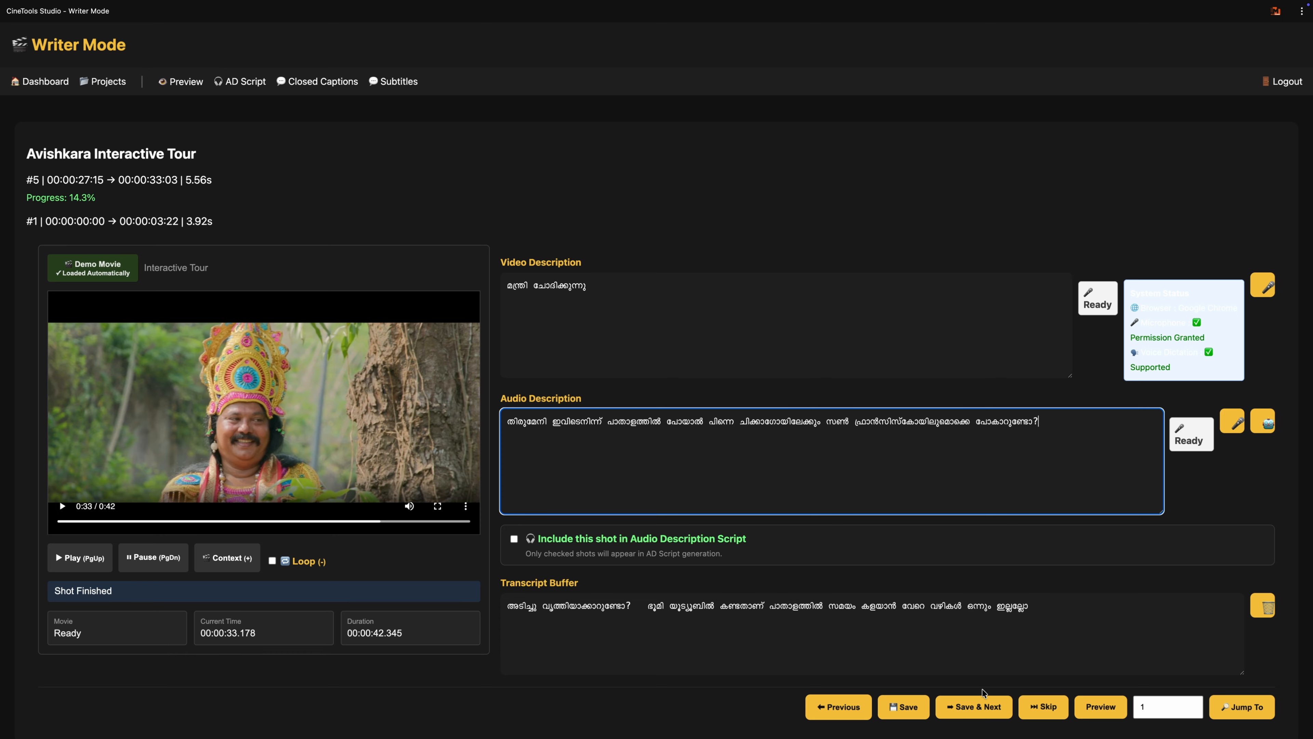
left_click(979, 712)
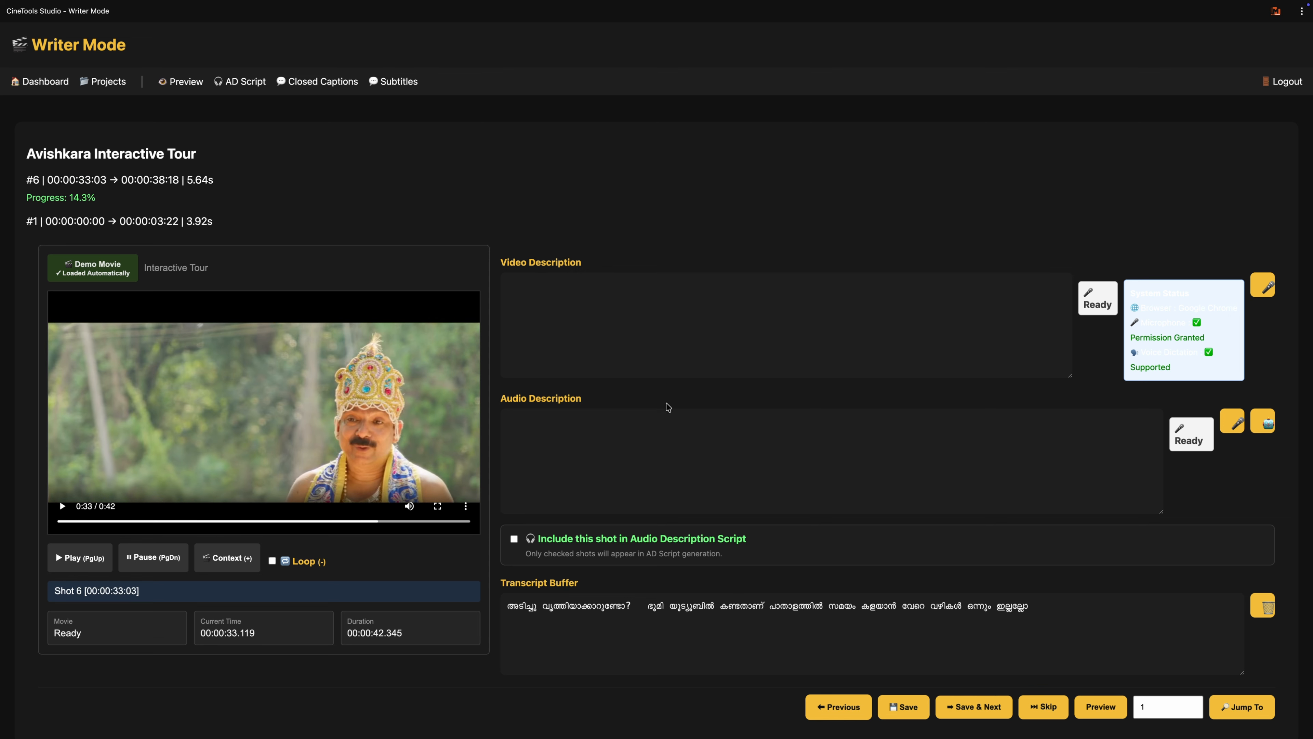
Step: Play shot 6 and cut the passage "യൂട്യൂബിൽ കണ്ടതാണ്… ഒന്നും ഇല്ലല്ലോ" from the transcript buffer
left_click(94, 559)
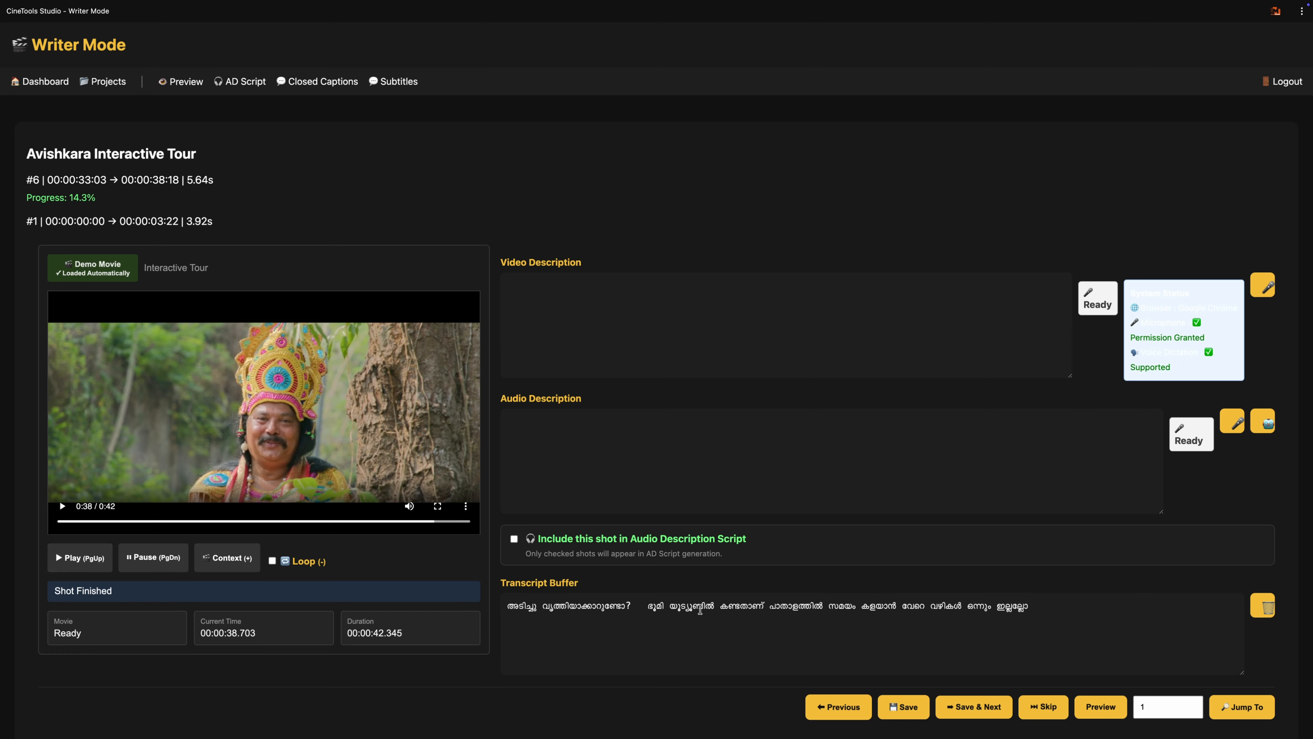
left_click_drag(669, 605, 1037, 600)
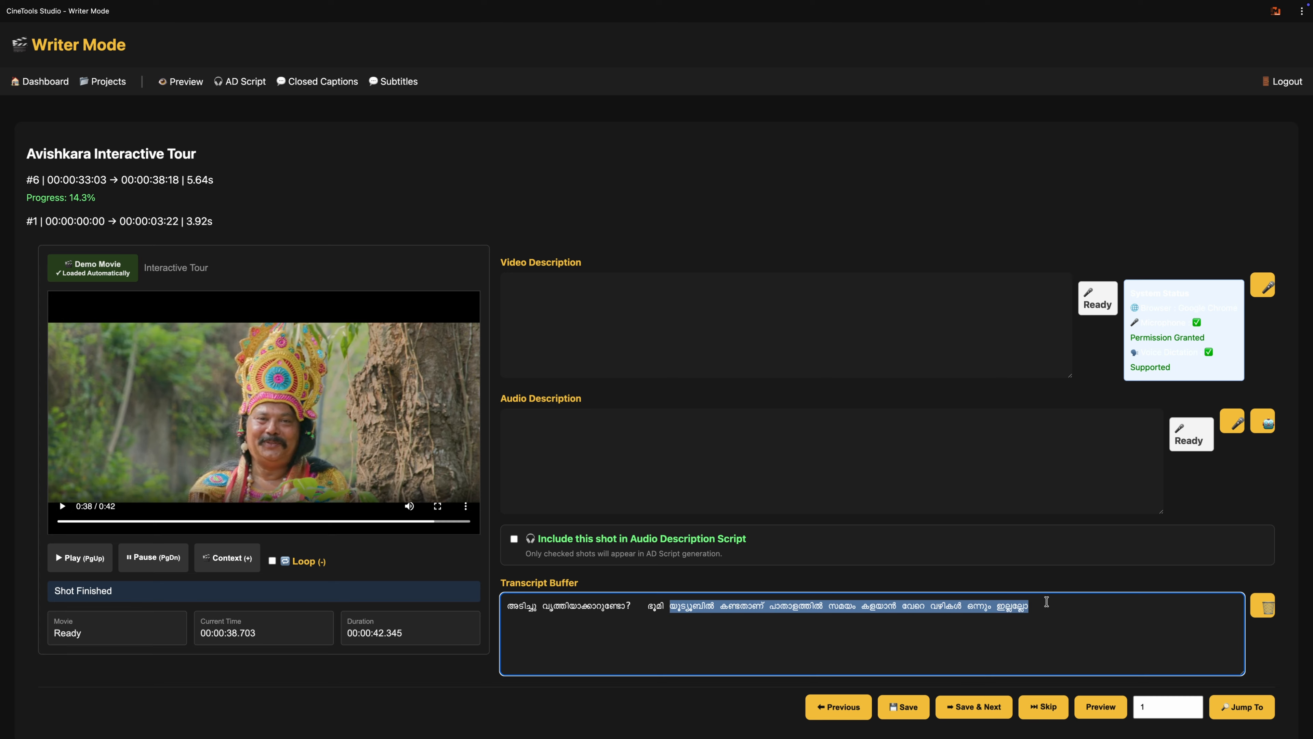
key("BackSpace")
Step: Write "നോം" followed by the cut passage as shot 6's audio description, with a full stop after "കണ്ടതാണ്"
left_click(588, 445)
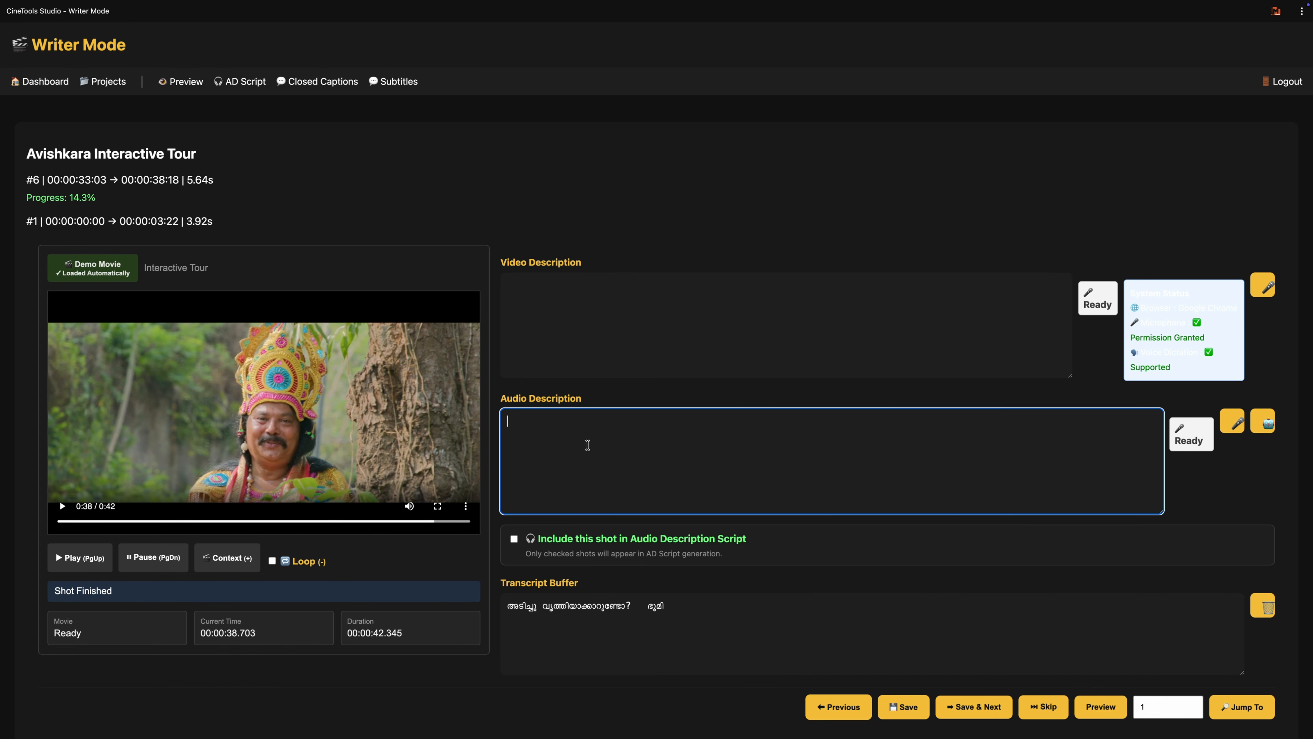
type("നോ,")
key("BackSpace")
key("BackSpace")
key("BackSpace")
type("nom")
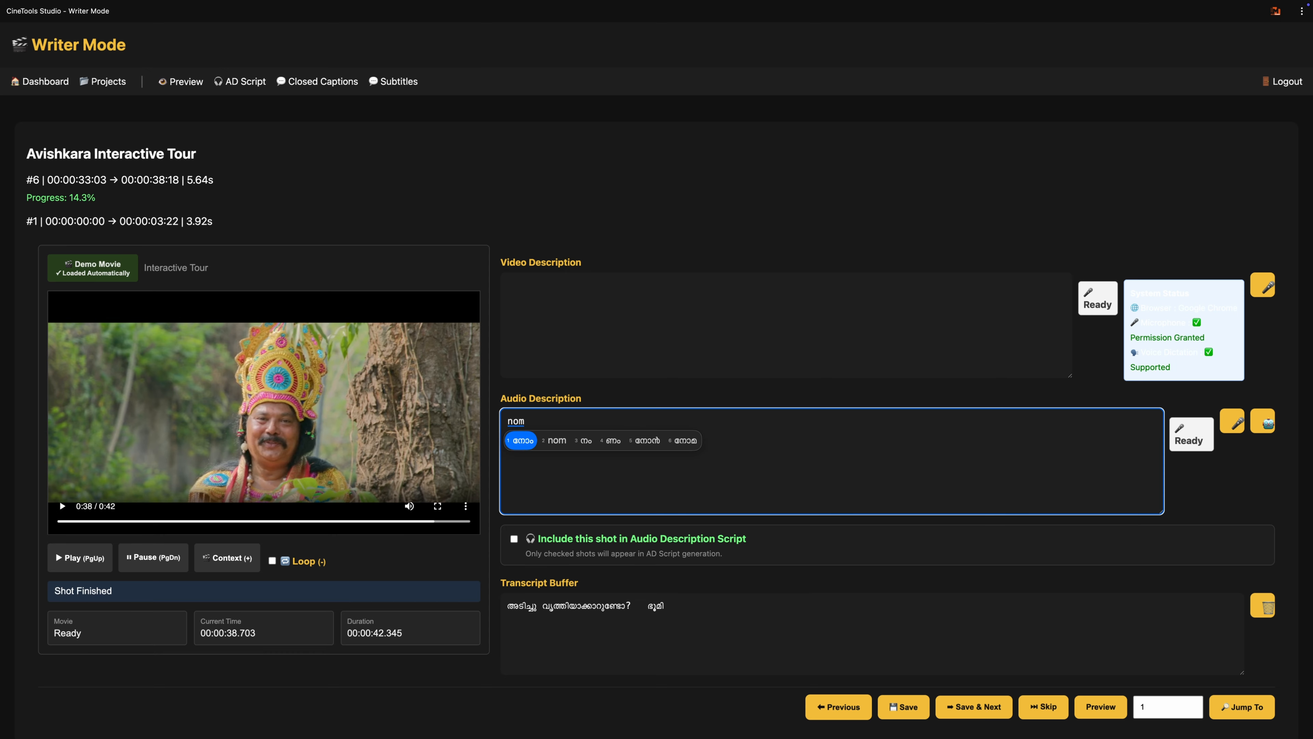
key("space")
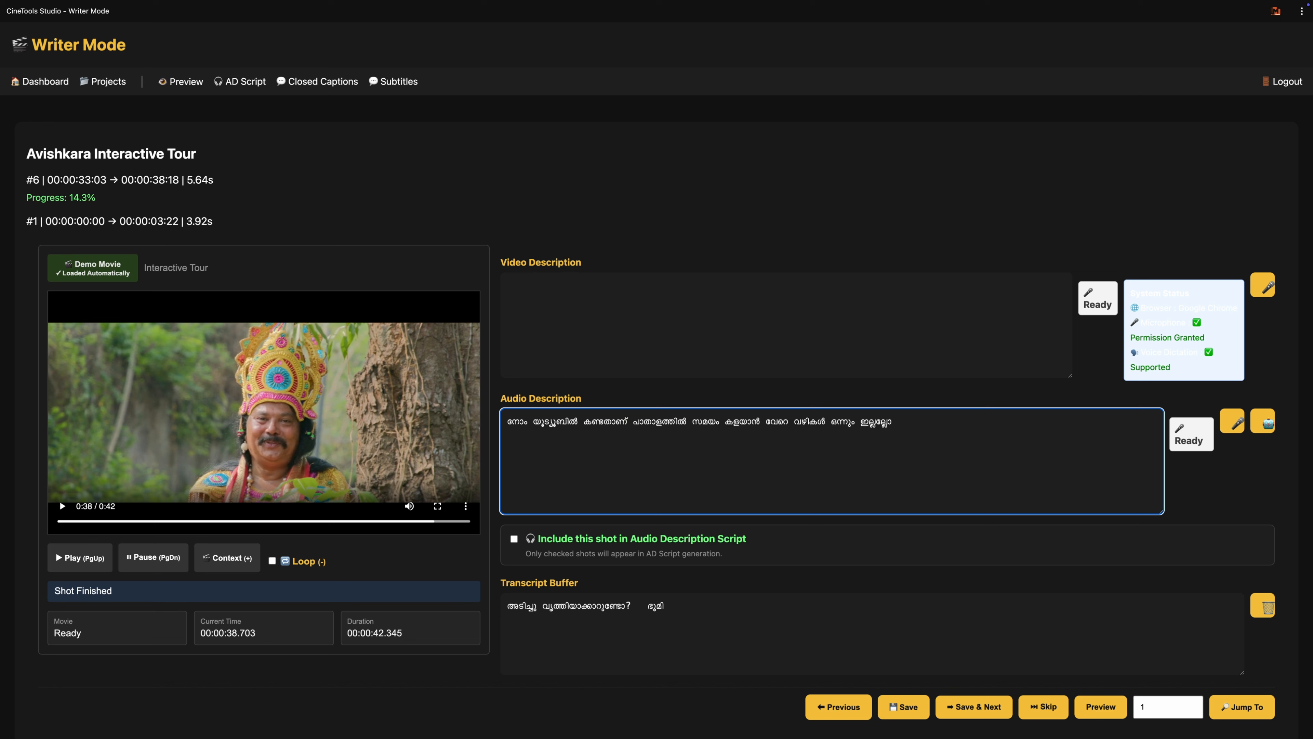
left_click(627, 422)
type(".")
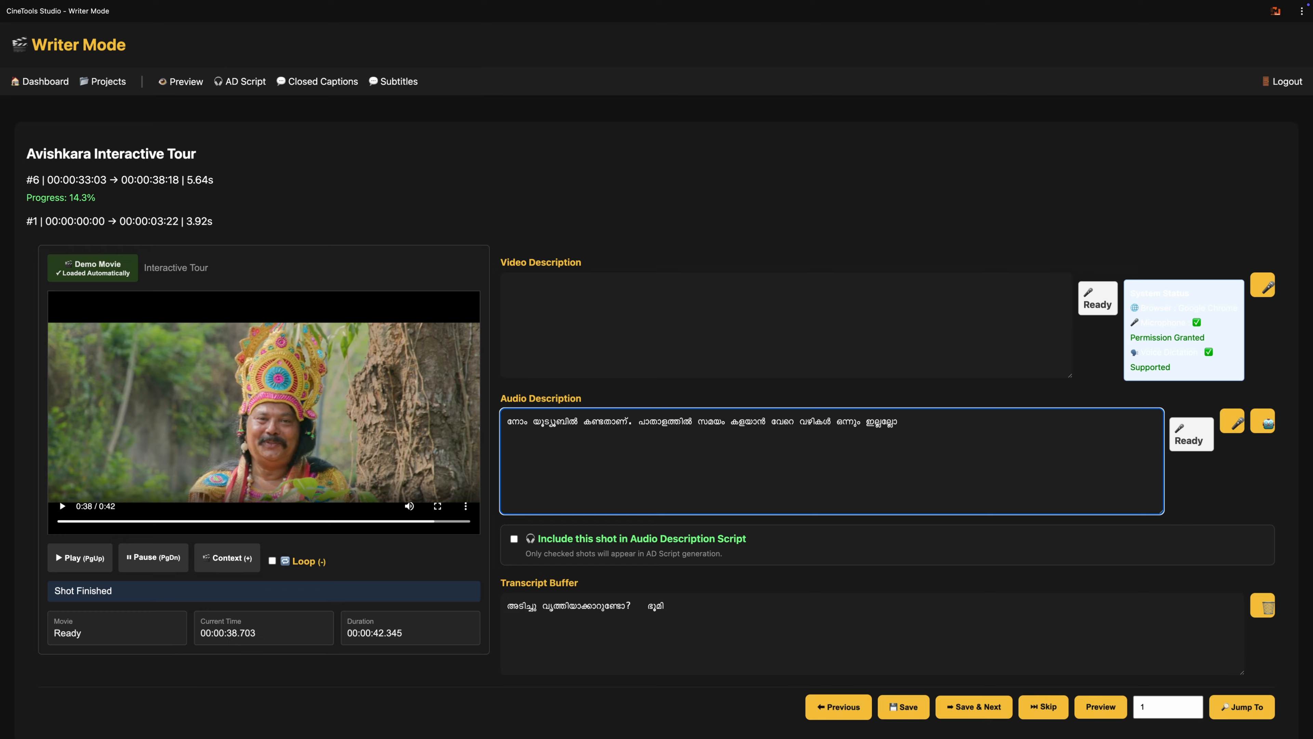
Step: Dictate shot 6's video description by speech recognition as "മാവേലി മറുപടി പറയുന്നു", then save the shot and advance
left_click(645, 350)
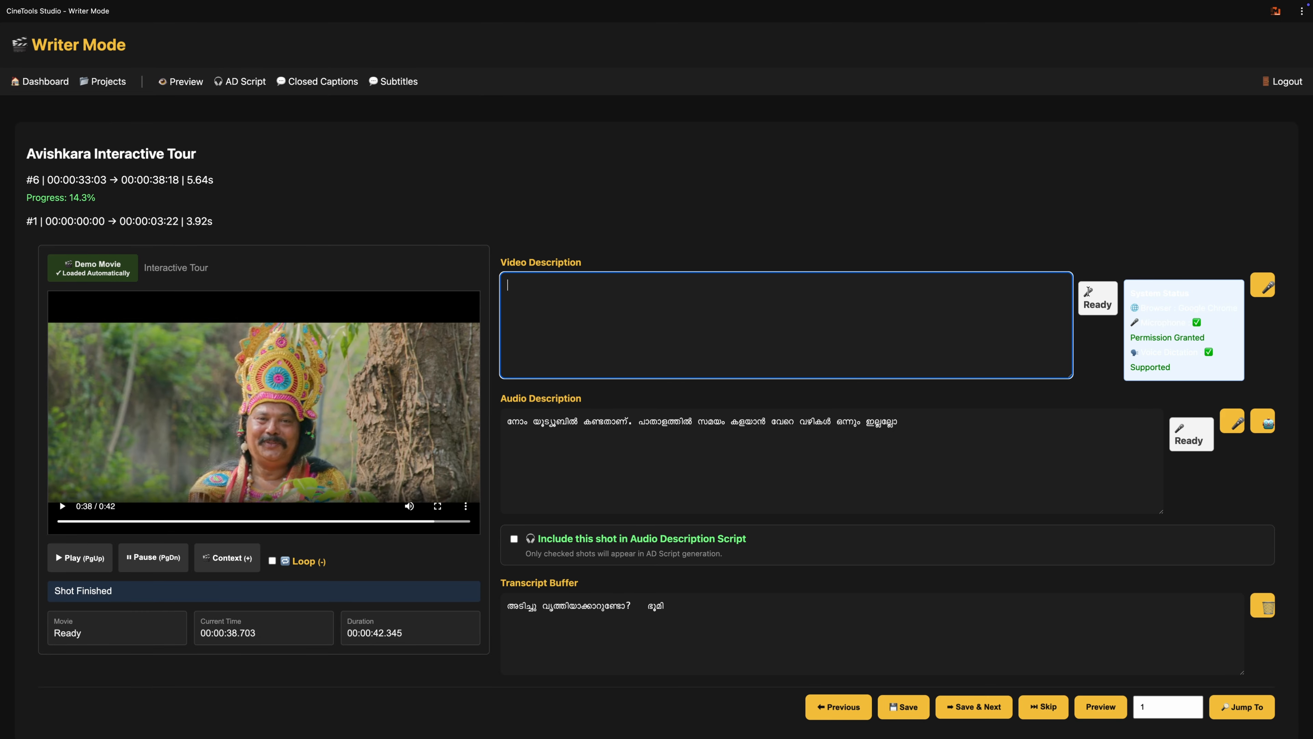
left_click(1268, 289)
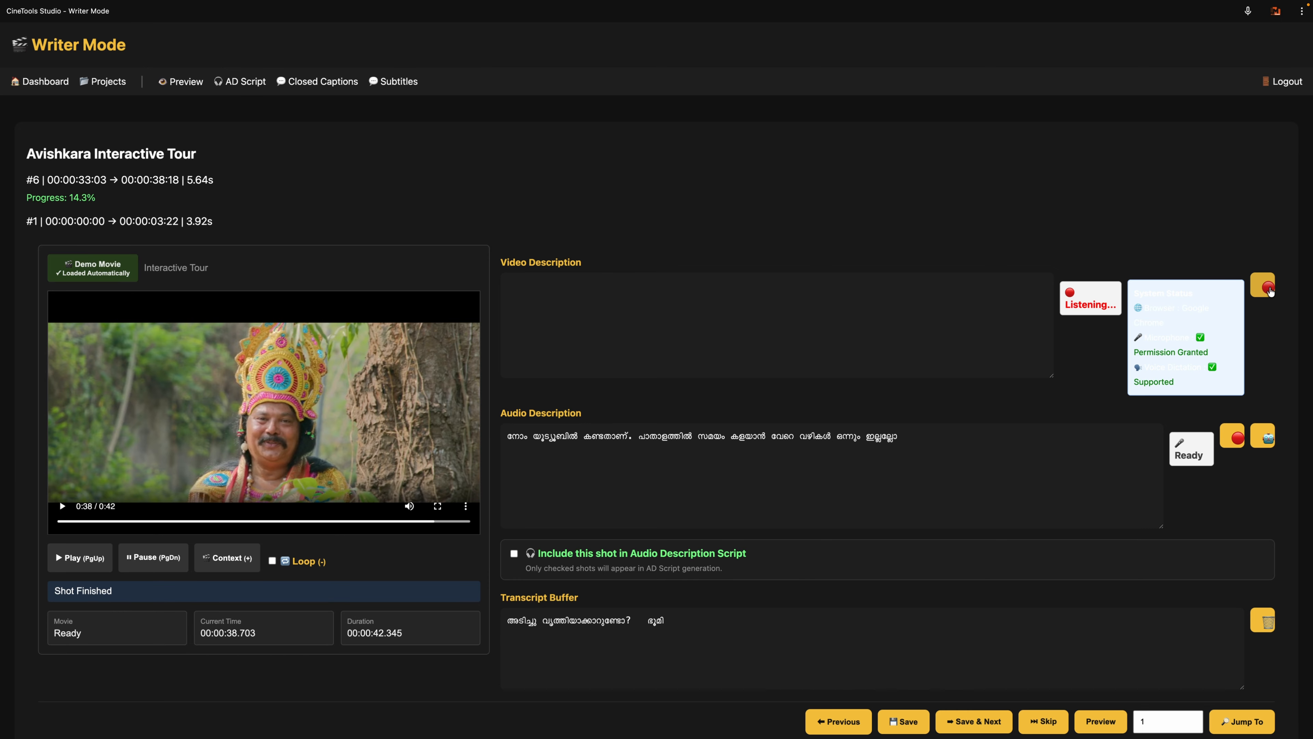
left_click(1271, 291)
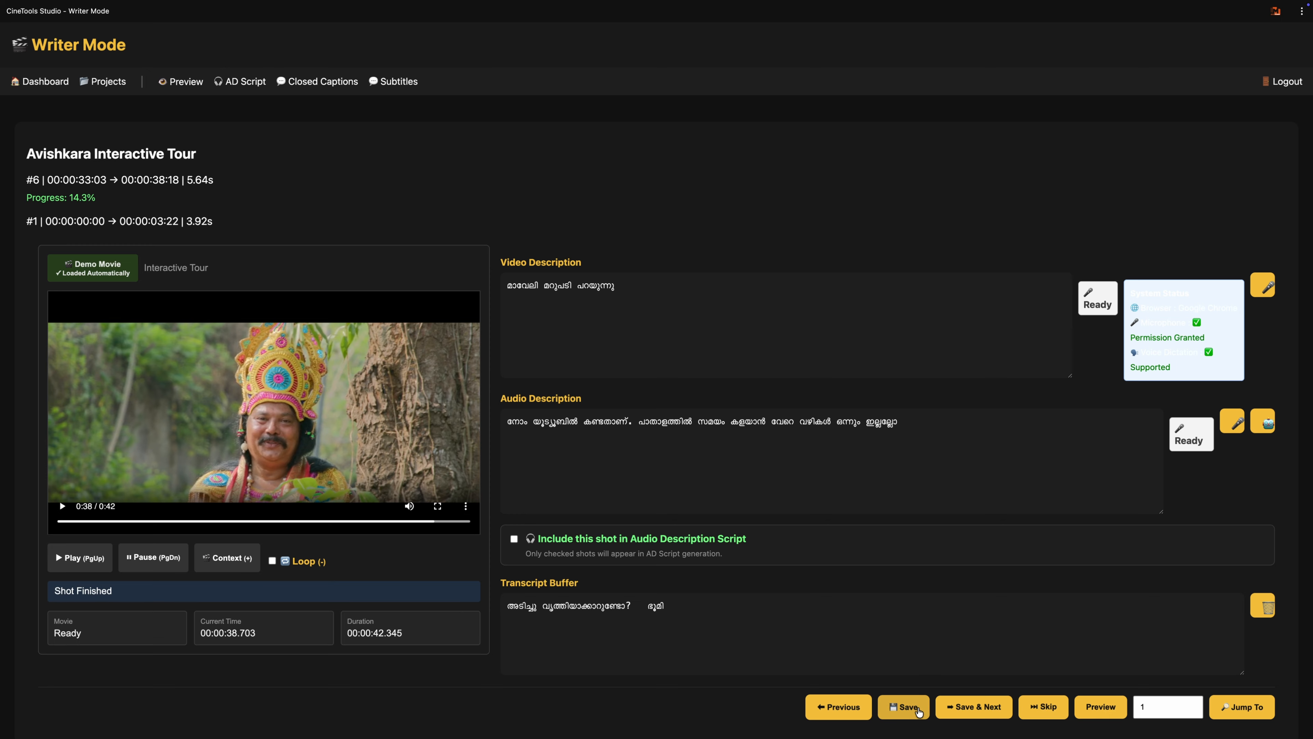
left_click(967, 711)
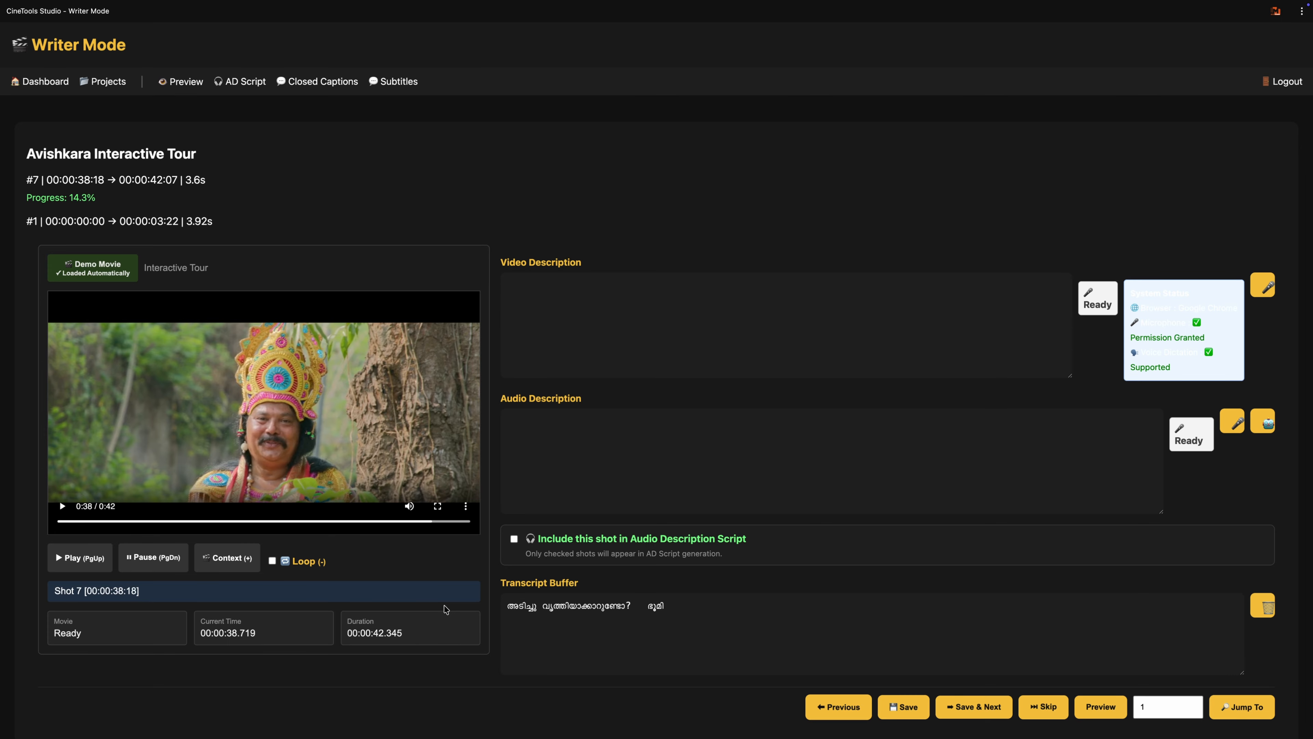
Step: Play shot 7 and dictate its video description by speech recognition as "മന്ത്രി പറയുന്നു"
key("Page_Up")
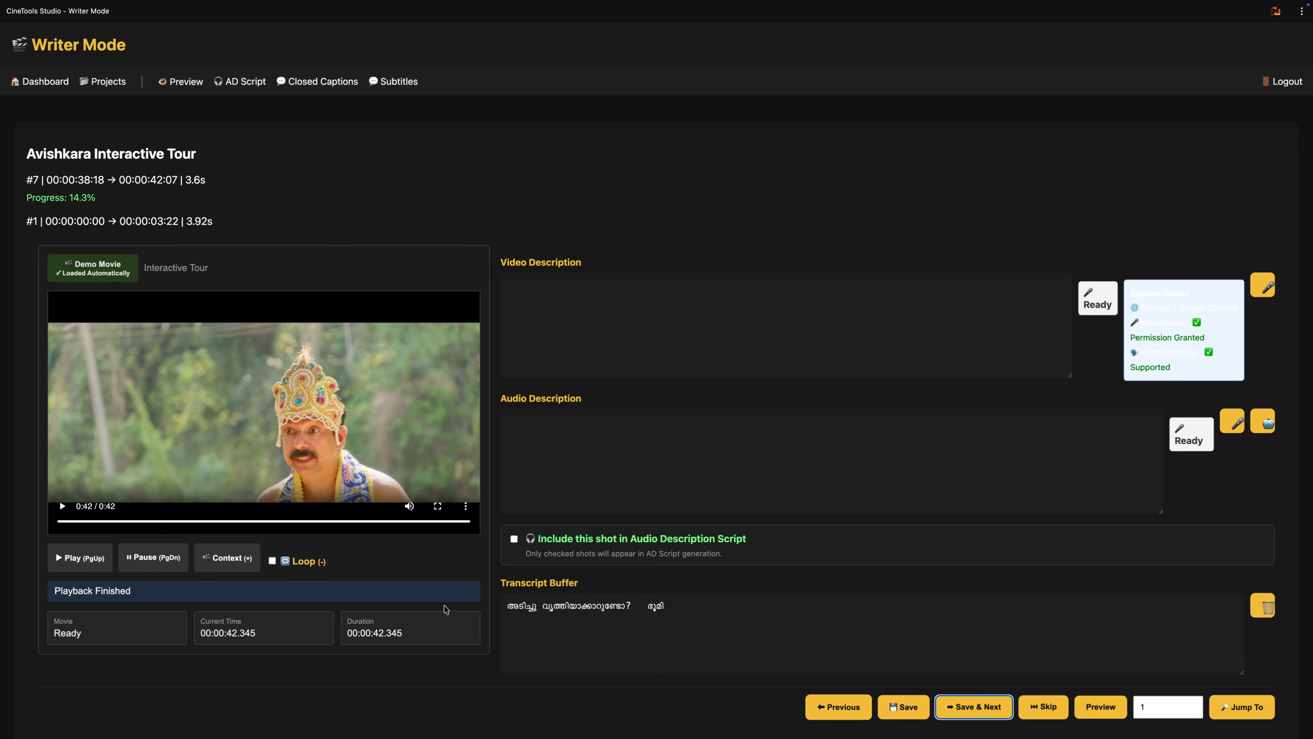
left_click(585, 339)
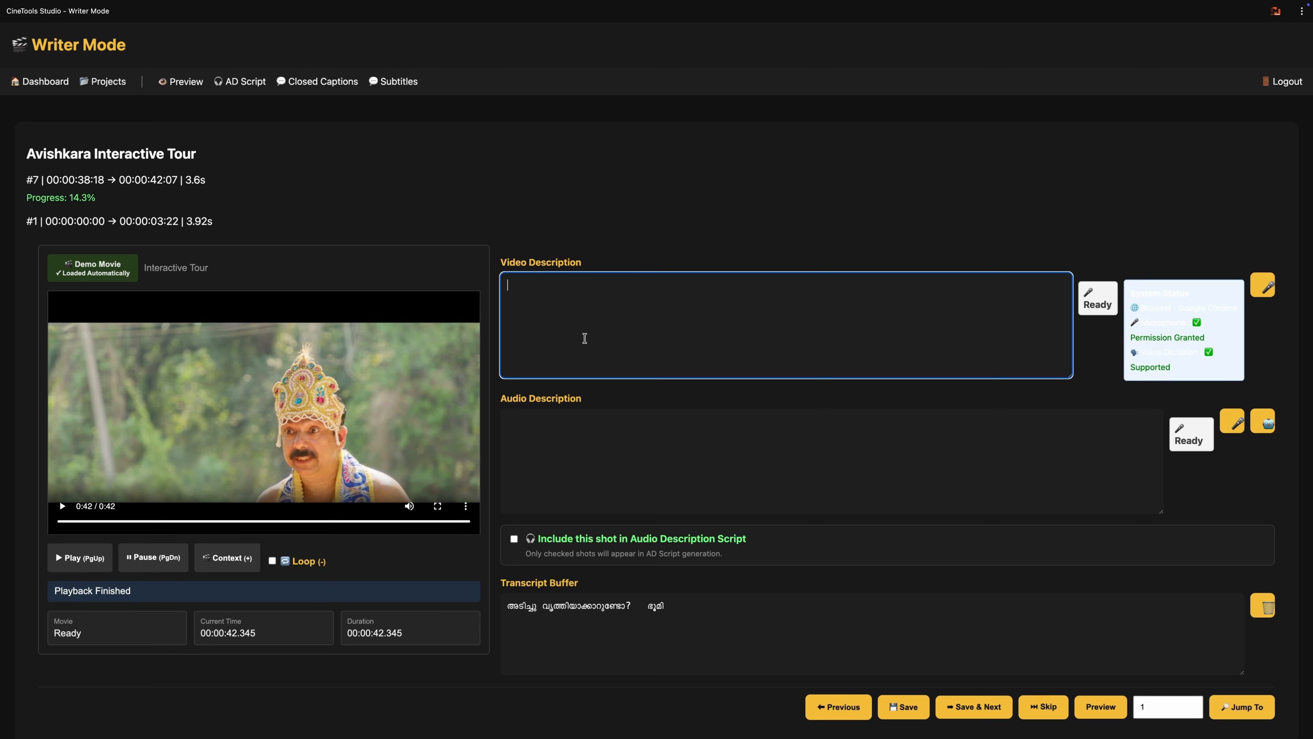
left_click(1266, 288)
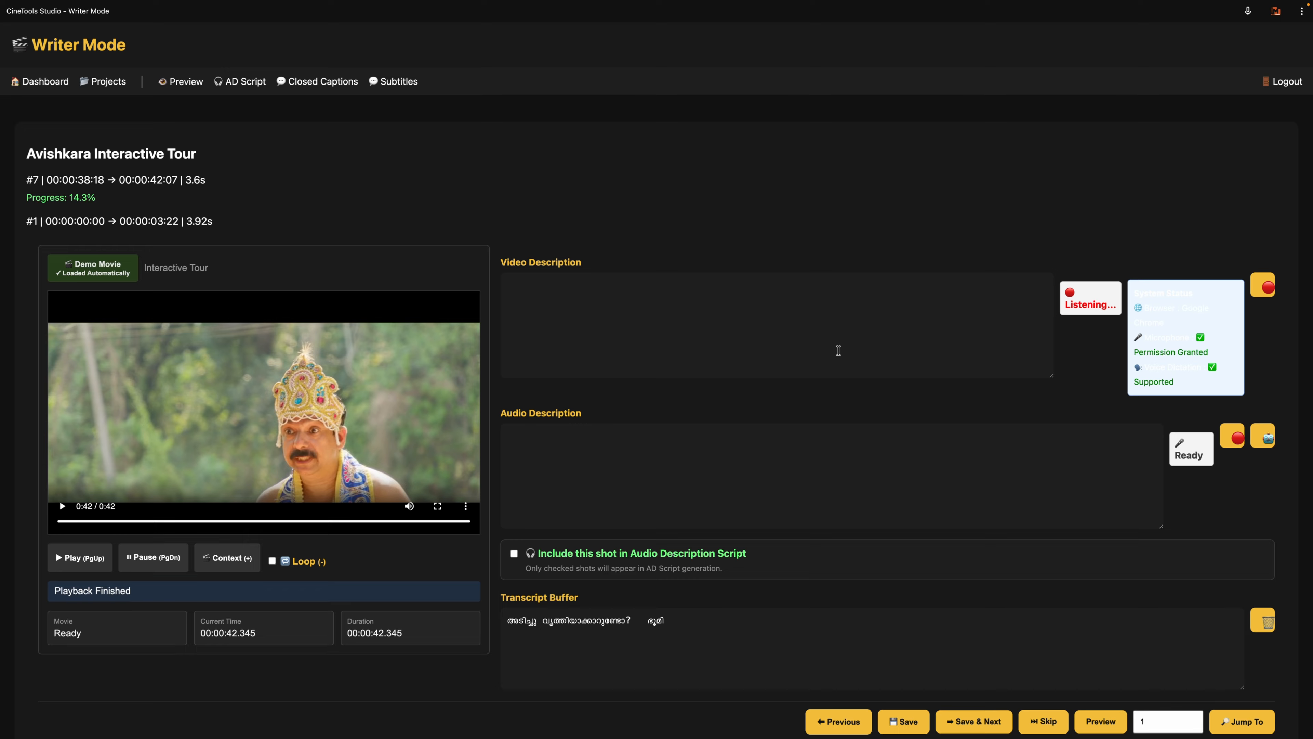
Step: Begin shot 7's audio description with the Malayalam words "ദ ആരോ"
left_click(752, 445)
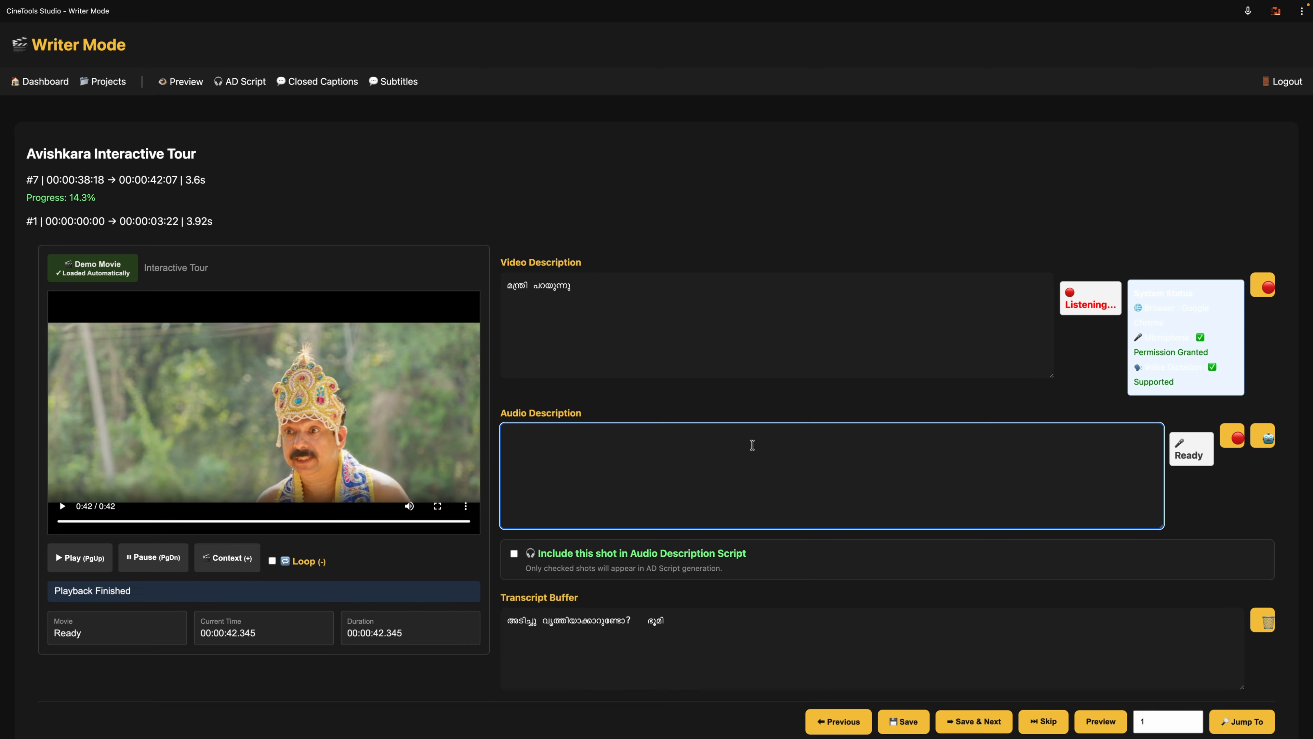
type("de")
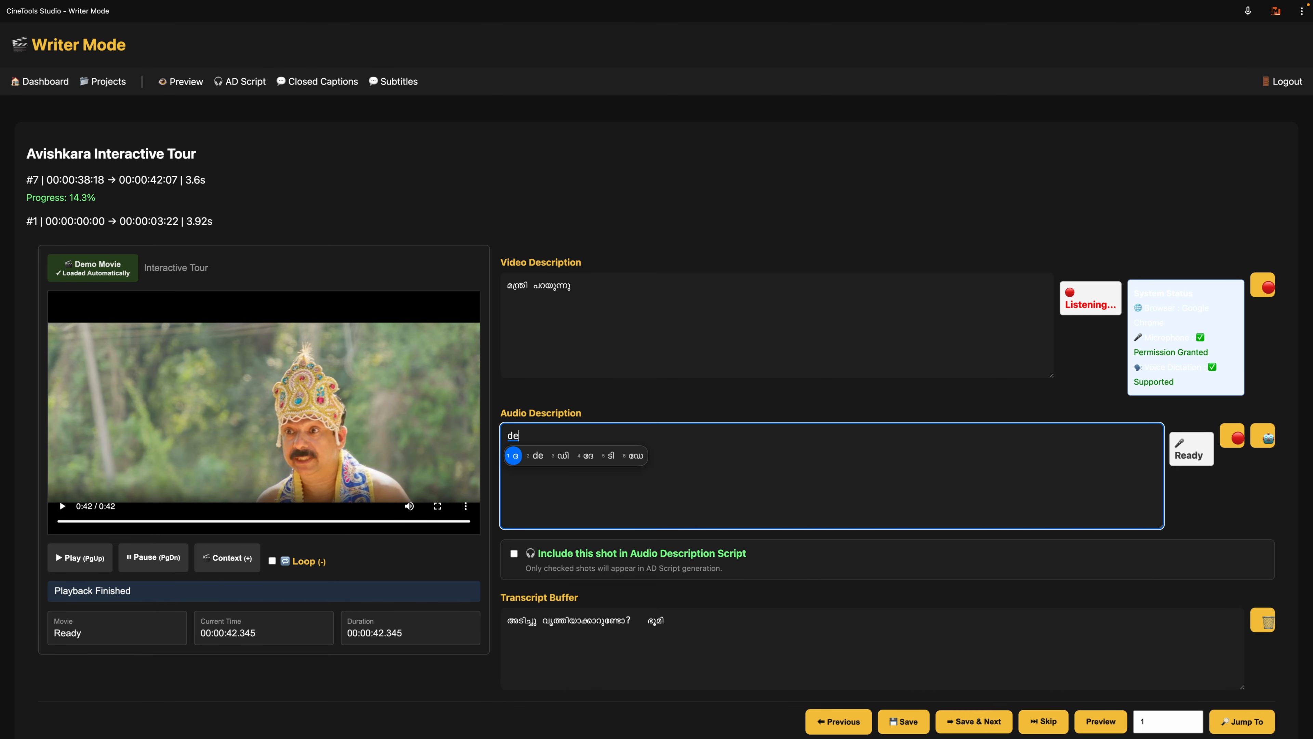
key("space")
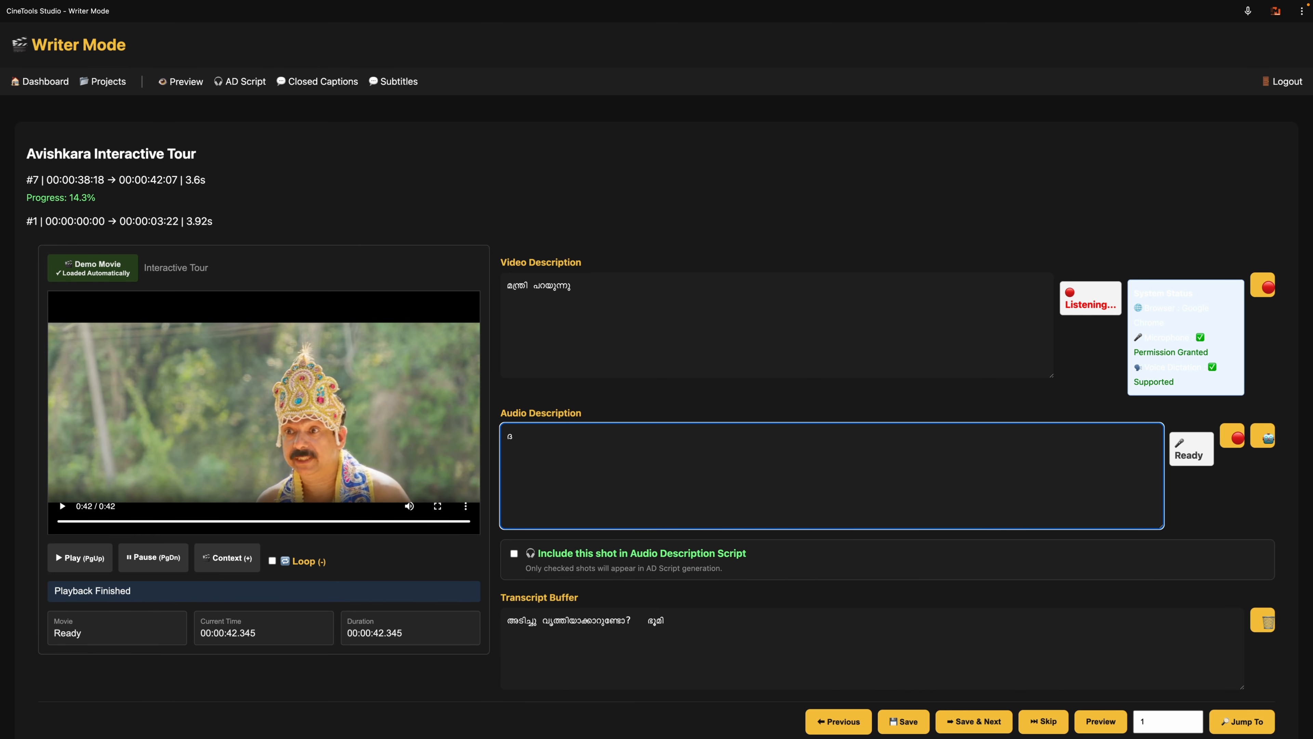
type("aaro")
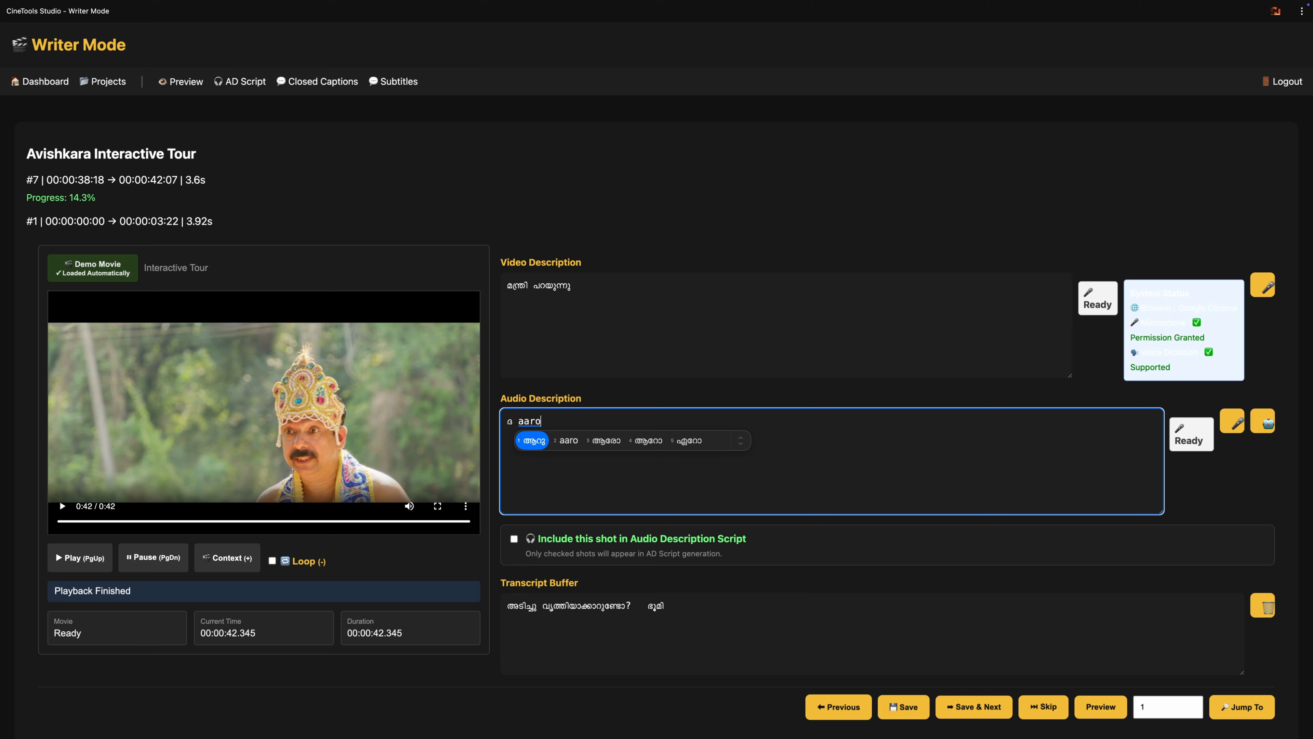
type("3")
type("varaun")
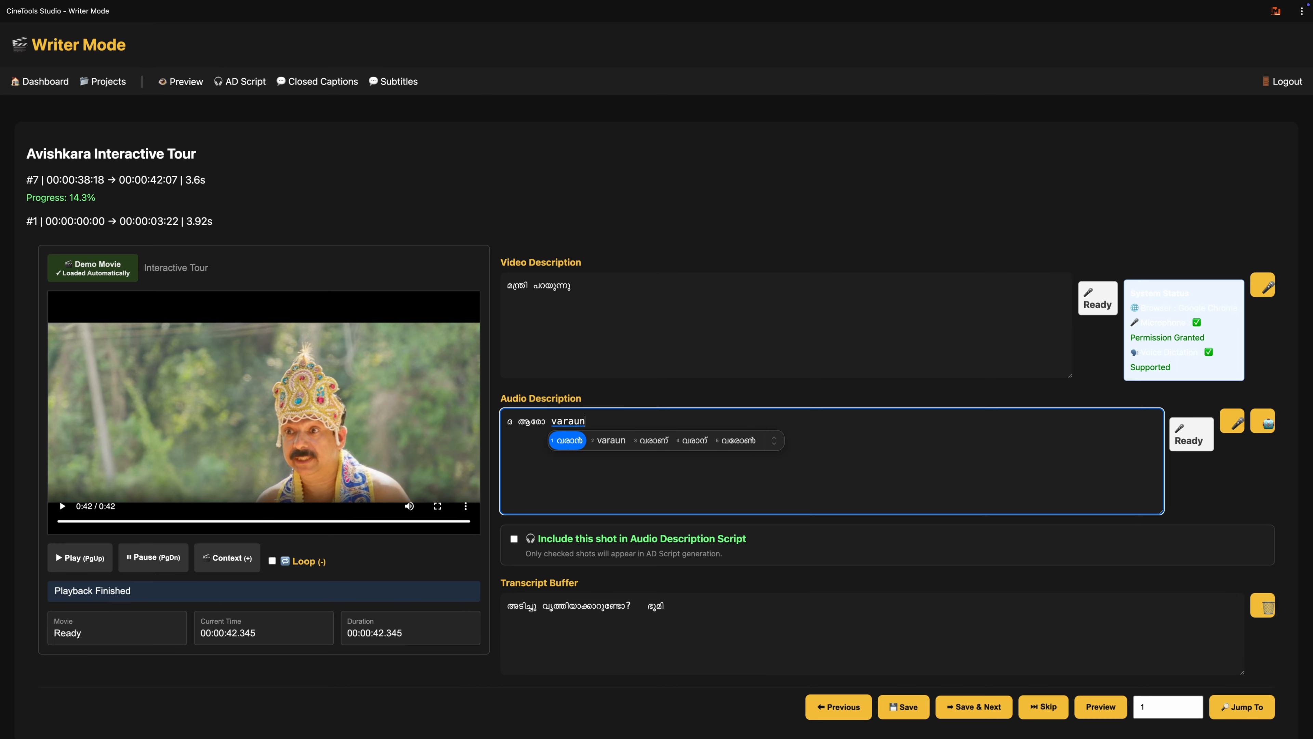
type("nun")
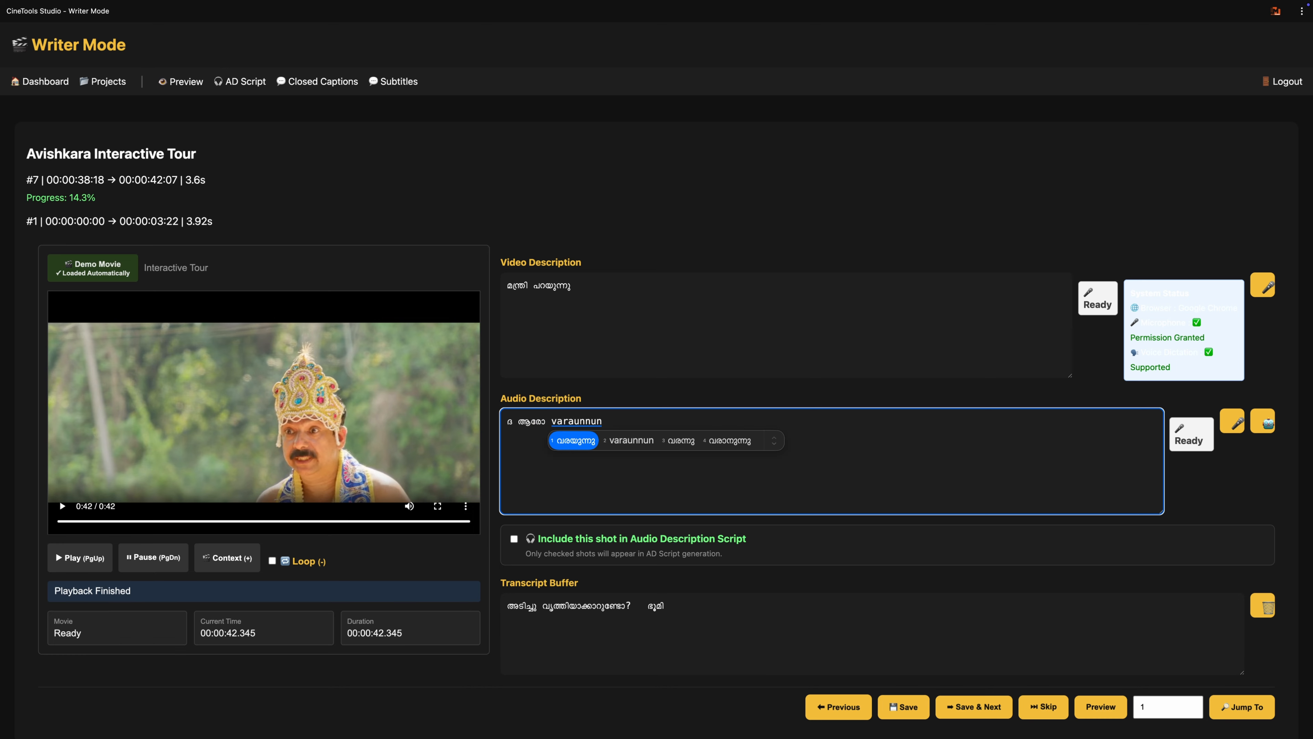
type("d")
Step: Complete shot 7's audio description with "വരുന്നുണ്ട്" and save the shot
key("BackSpace")
key("BackSpace")
key("BackSpace")
key("BackSpace")
key("BackSpace")
key("BackSpace")
key("BackSpace")
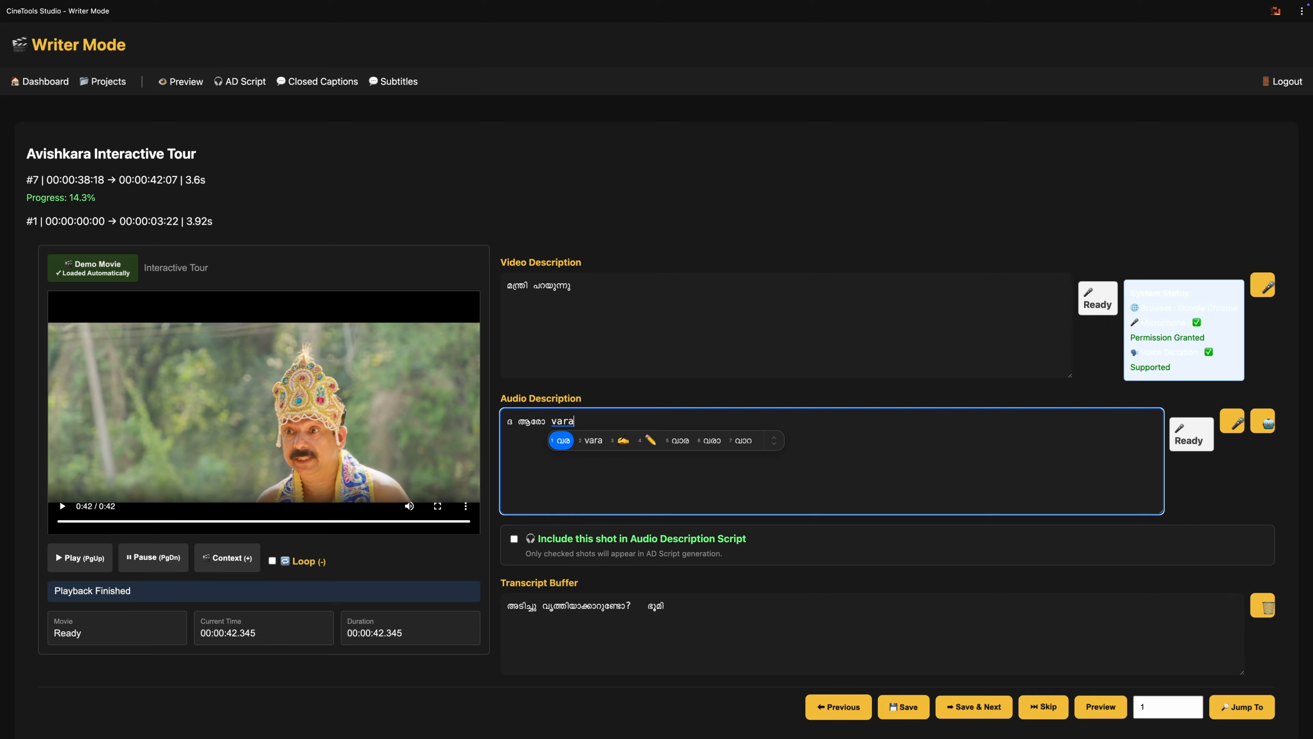
type("unn")
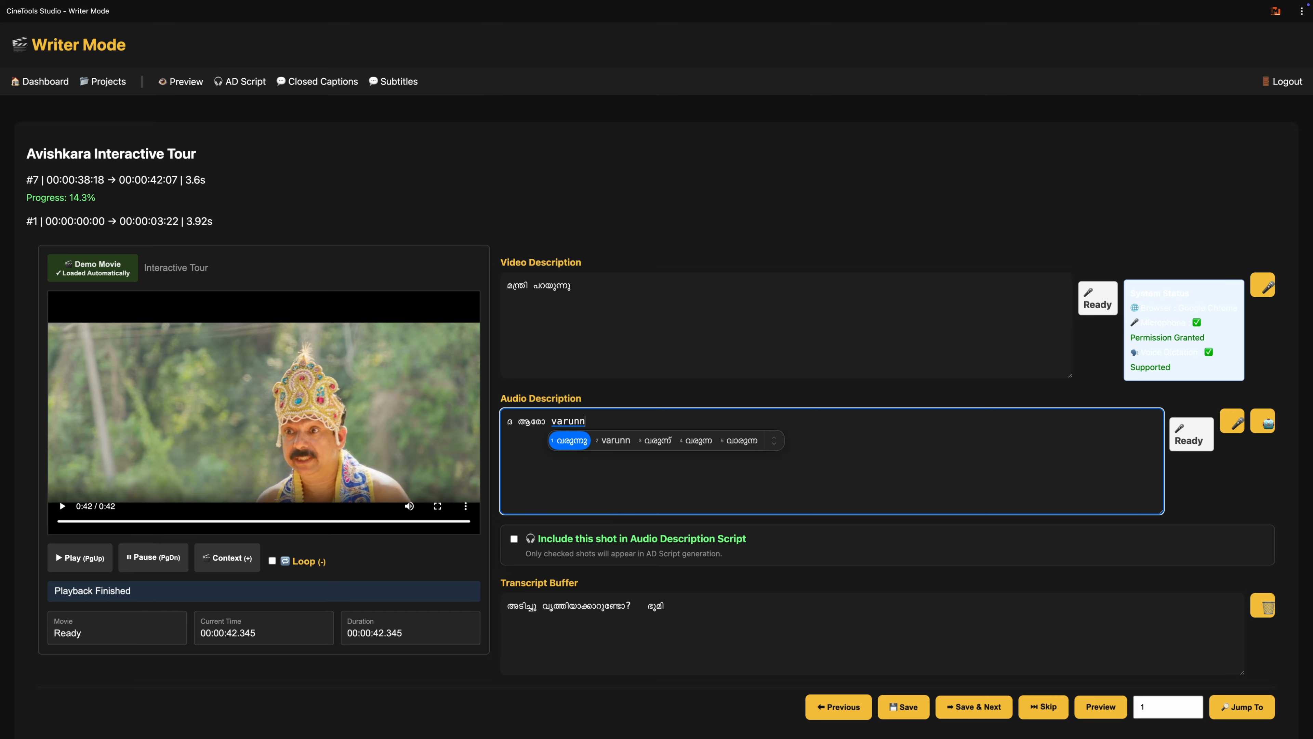
type("und")
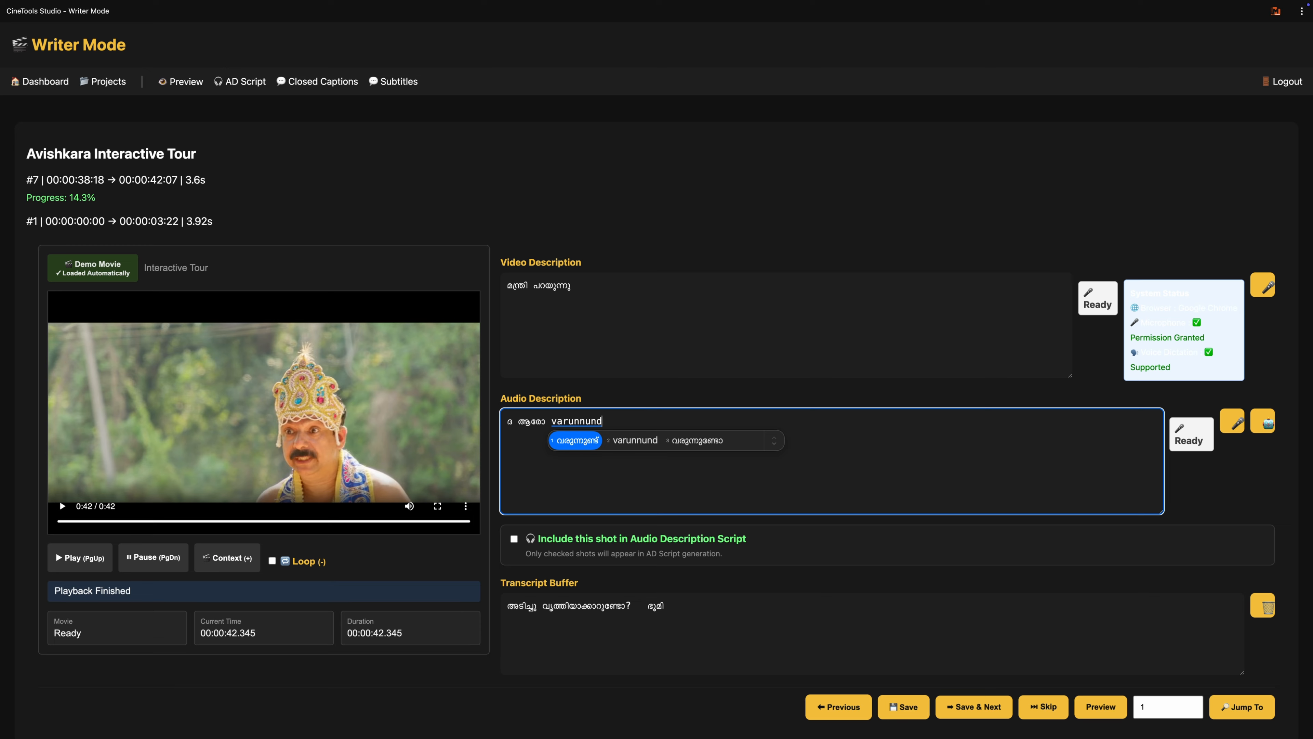
key("space")
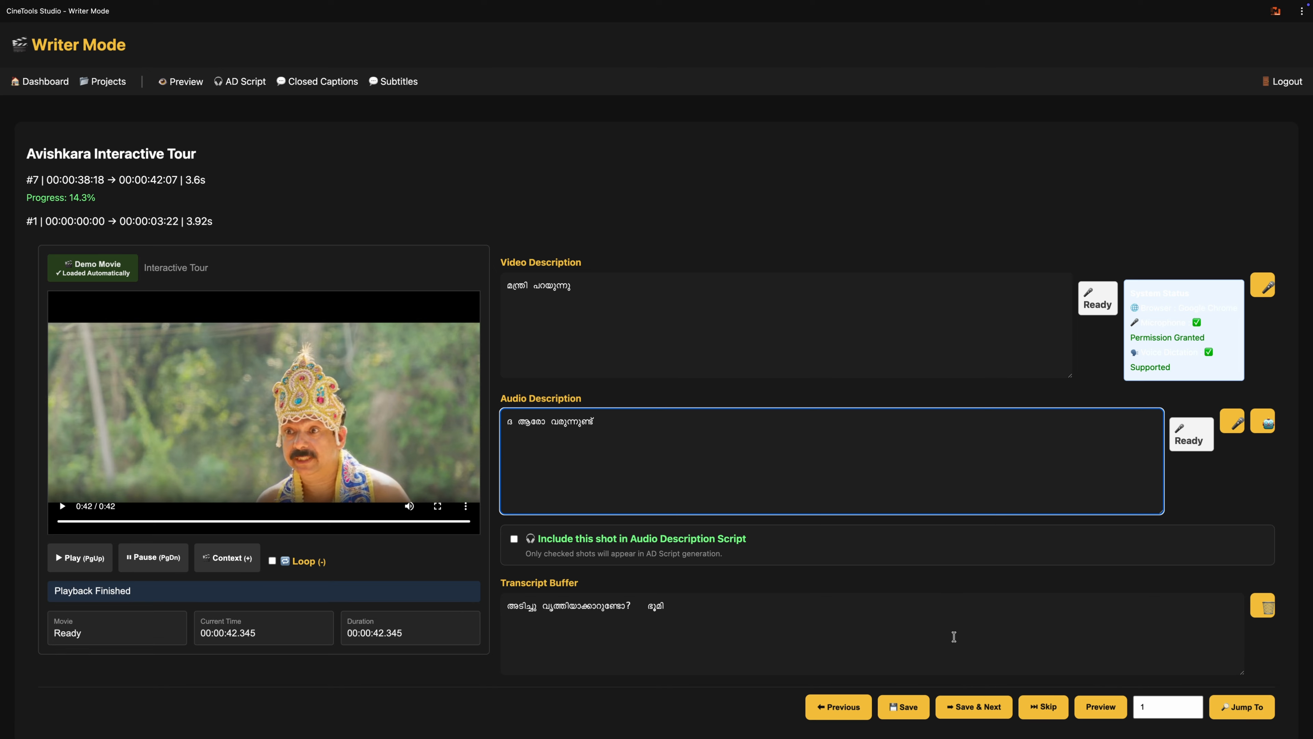
left_click(910, 715)
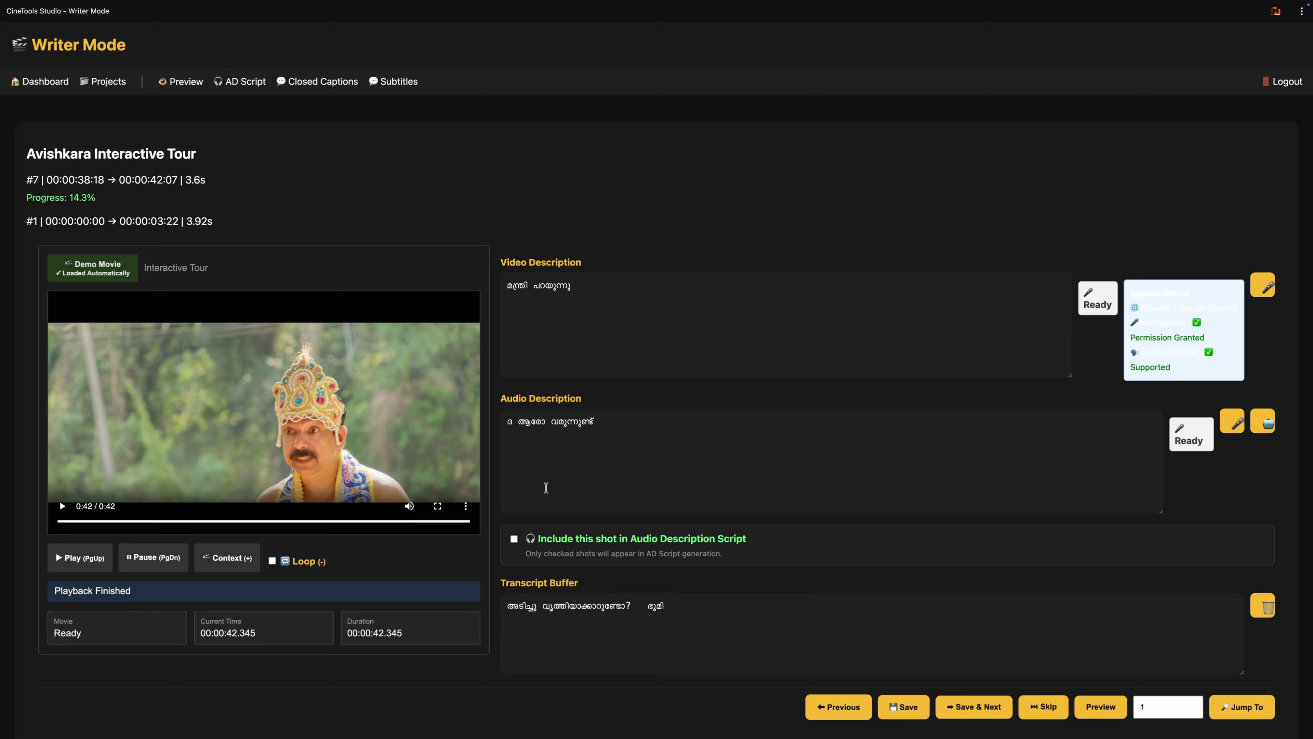
Step: View the project's Audio Description Script, then go back through the dashboard and reopen the Avishkara Interactive Tour project
left_click(247, 86)
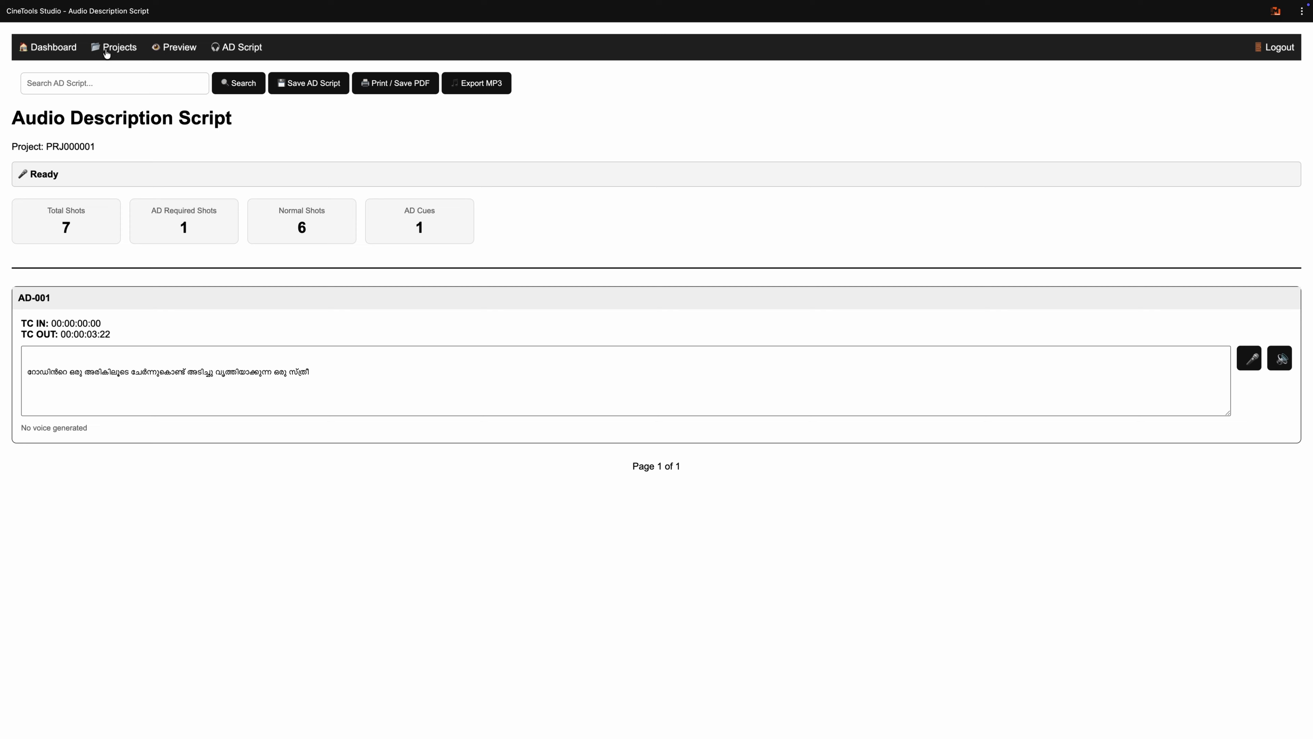
left_click(63, 48)
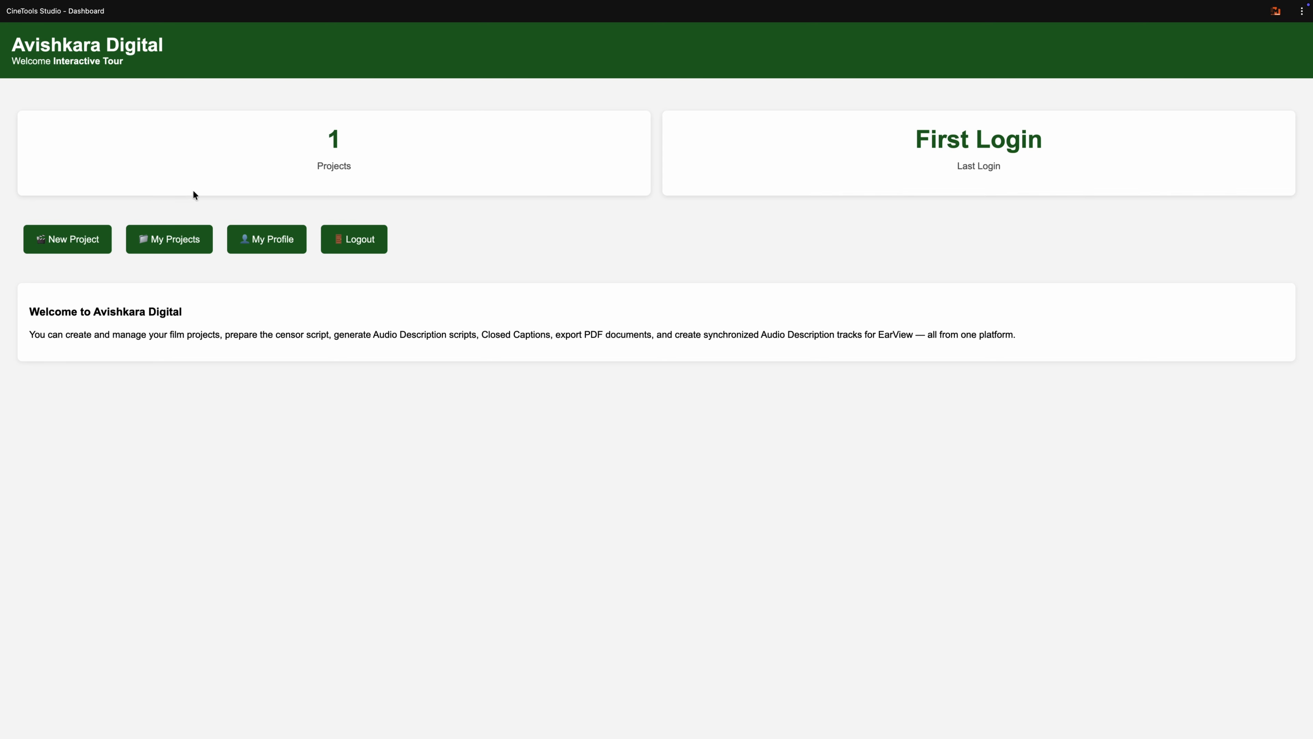
left_click(176, 244)
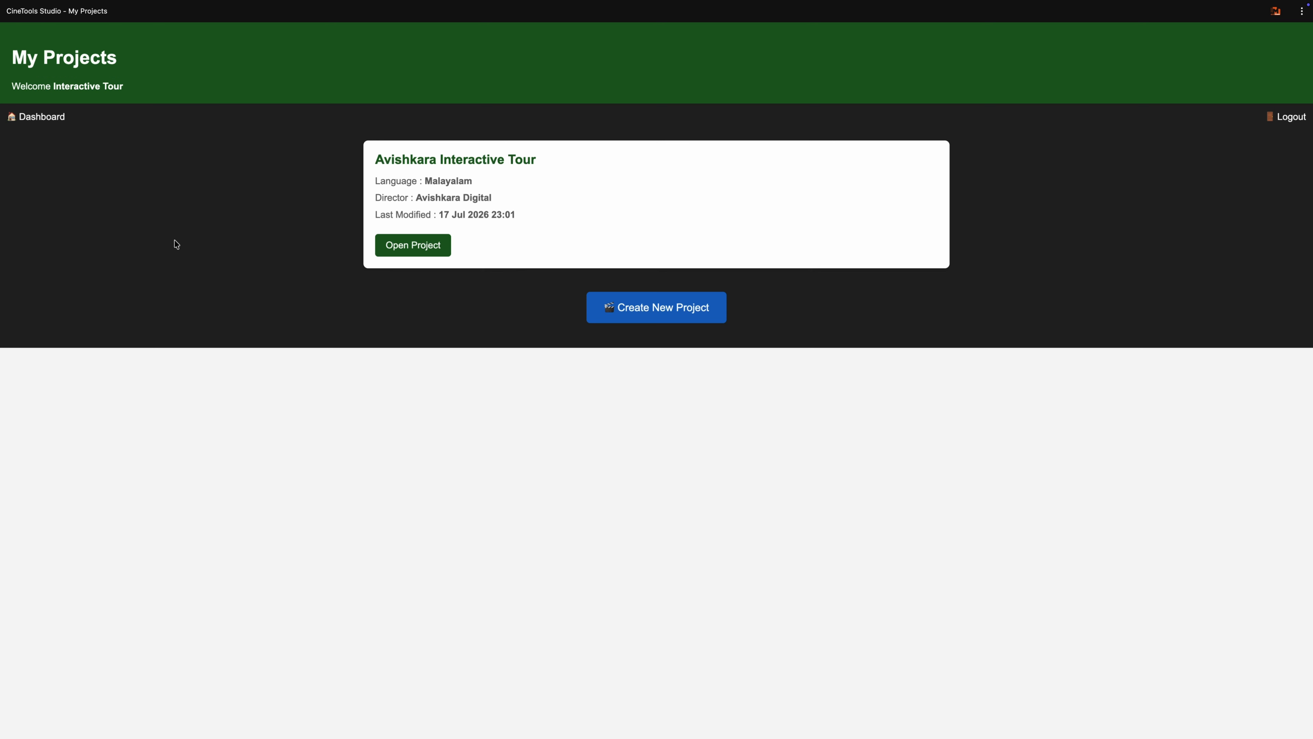
left_click(416, 253)
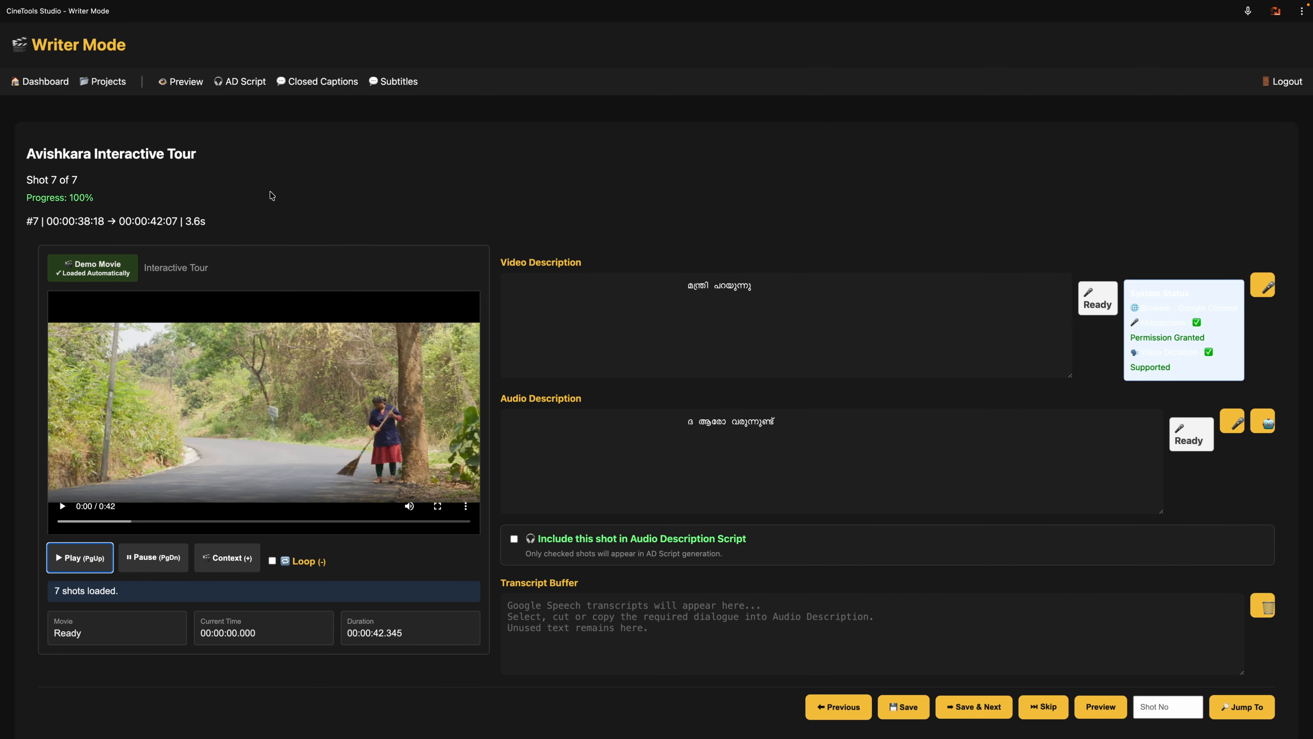
Step: Open the project's Closed Caption Editor and save shot 1's caption as it stands, advancing to shot 2
scroll(418, 202, "down", 1)
scroll(418, 201, "up", 1)
left_click(314, 83)
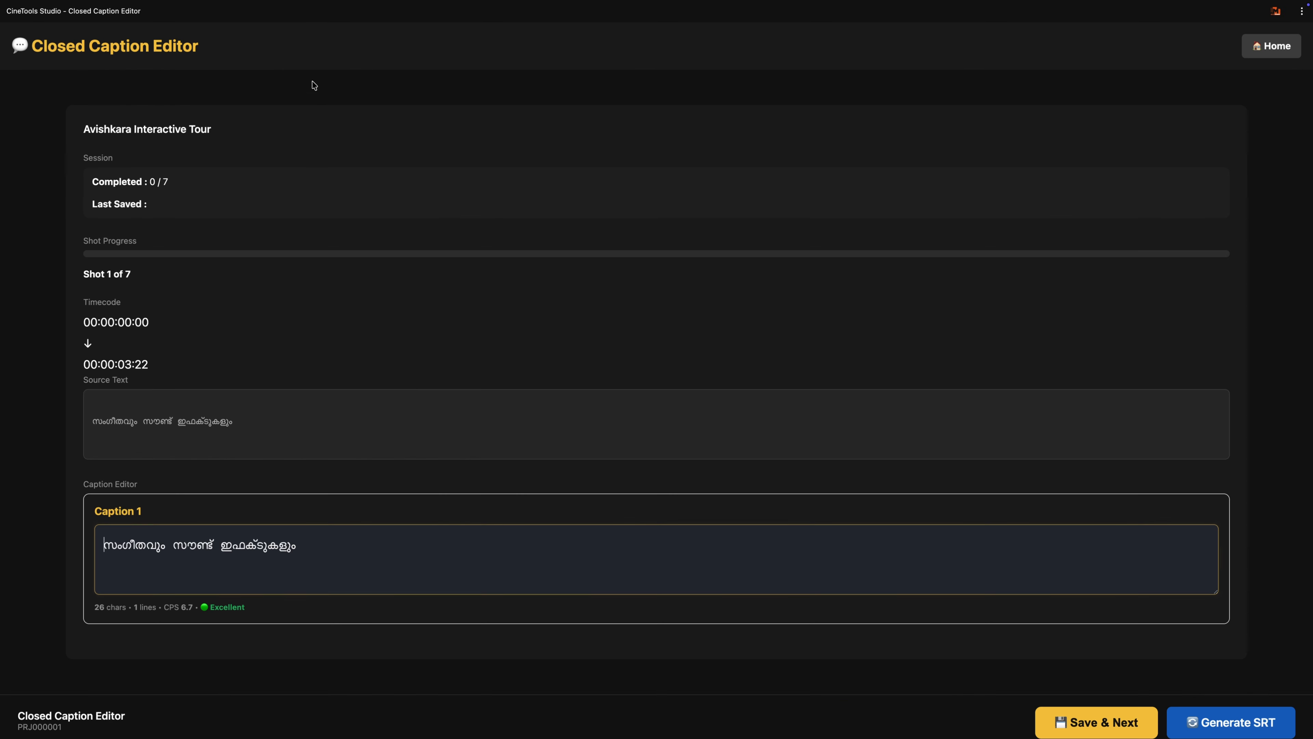
scroll(404, 193, "down", 1)
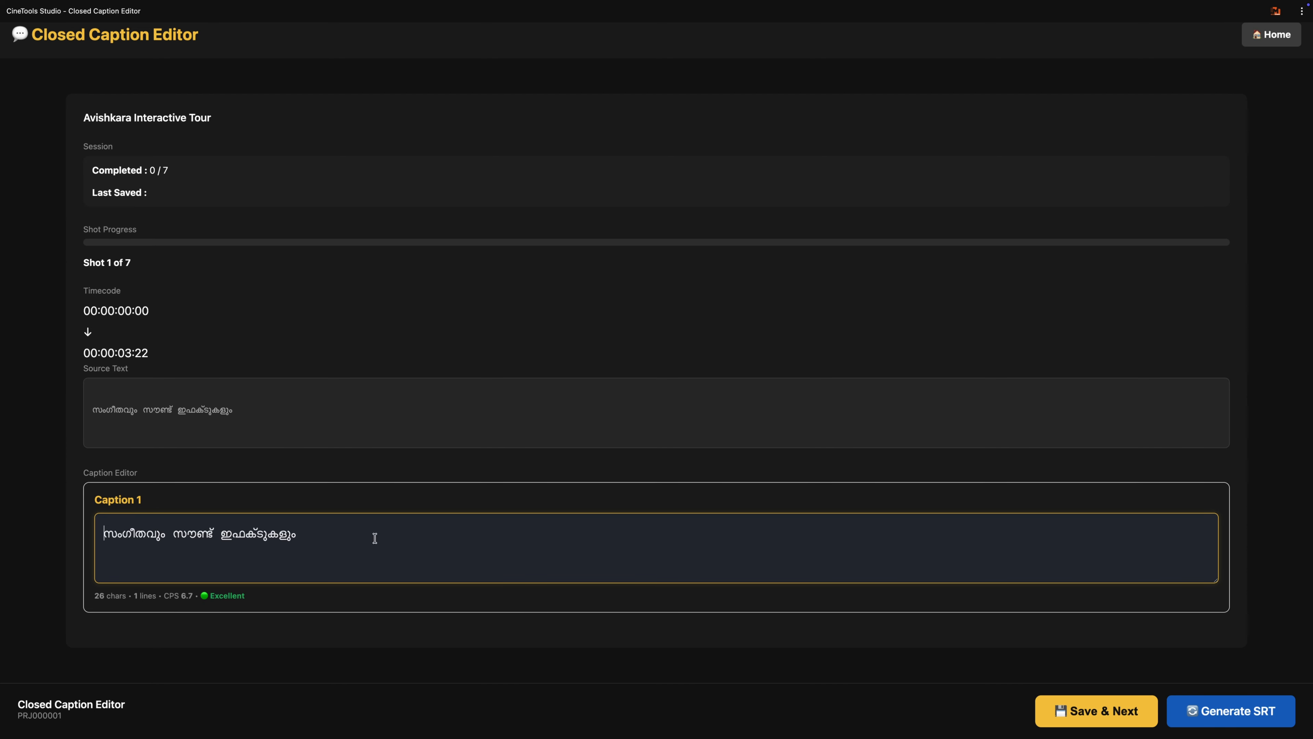
left_click(1076, 712)
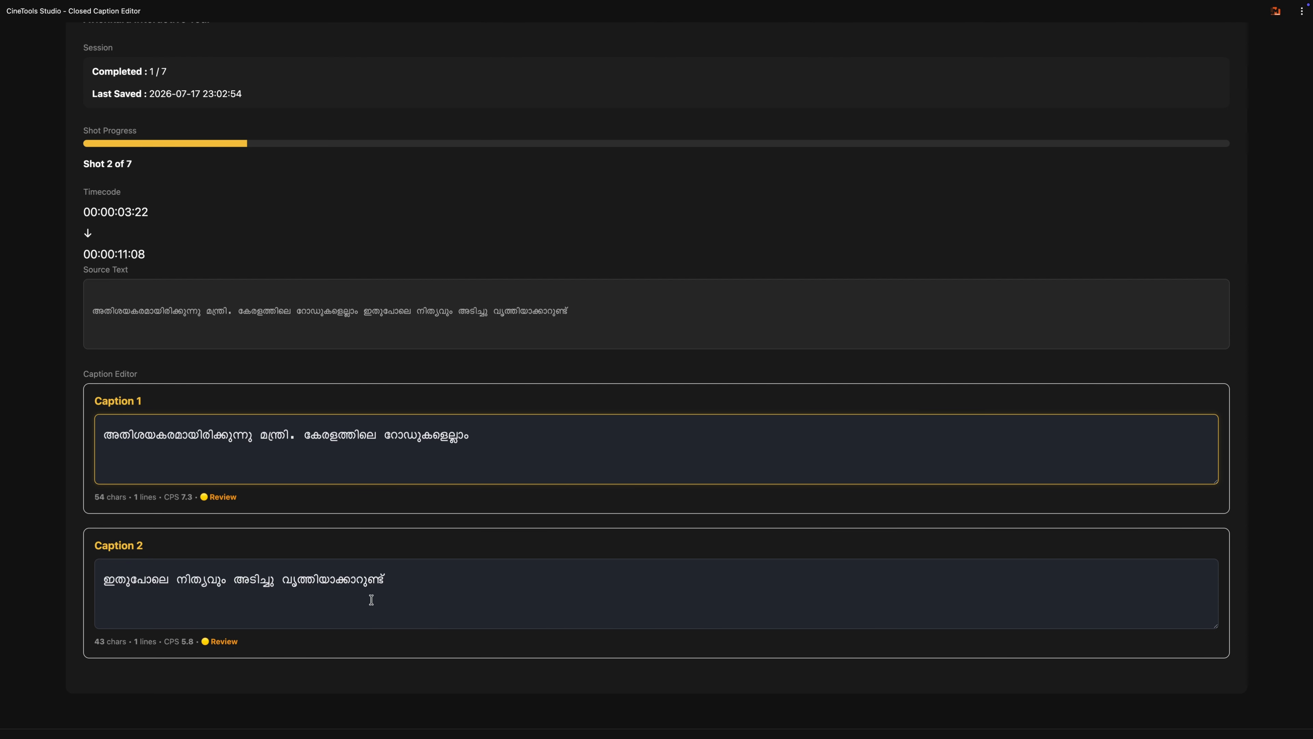
Step: Review the split captions of shots 2 and 3 and save both shots without edits
scroll(411, 541, "down", 1)
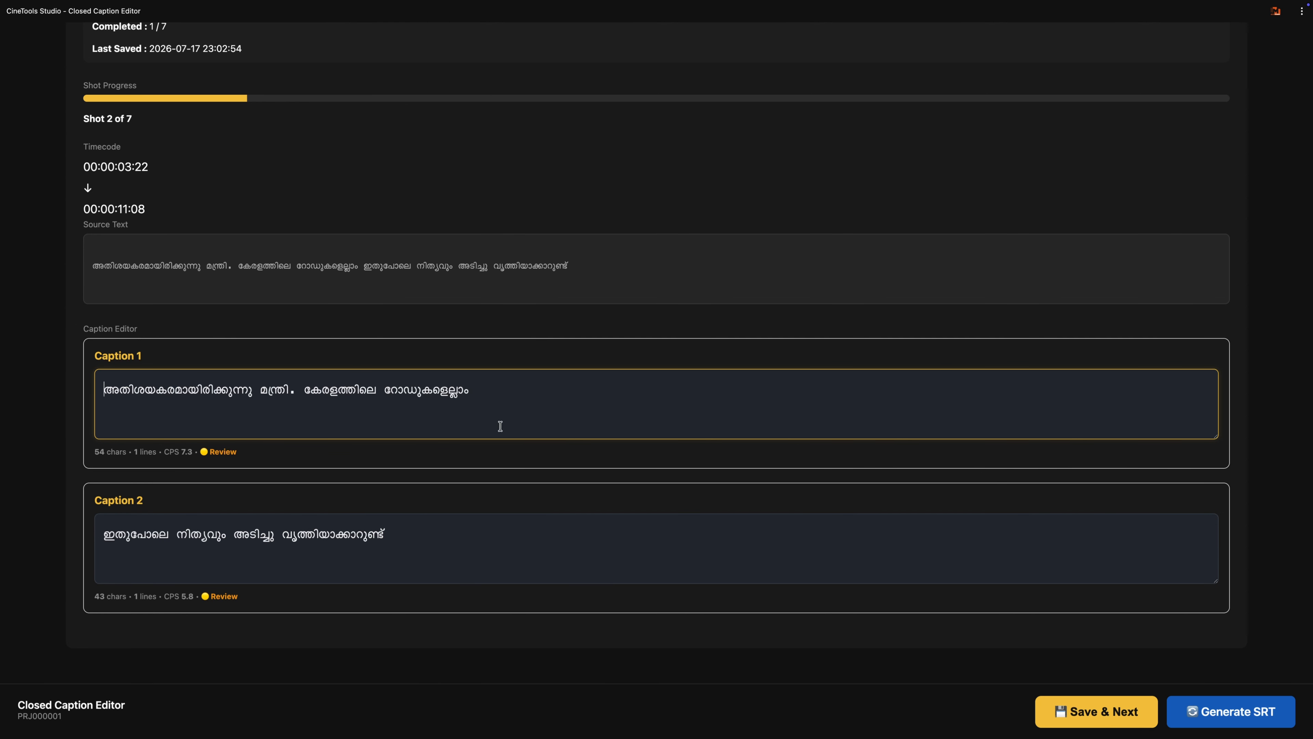
left_click(1091, 713)
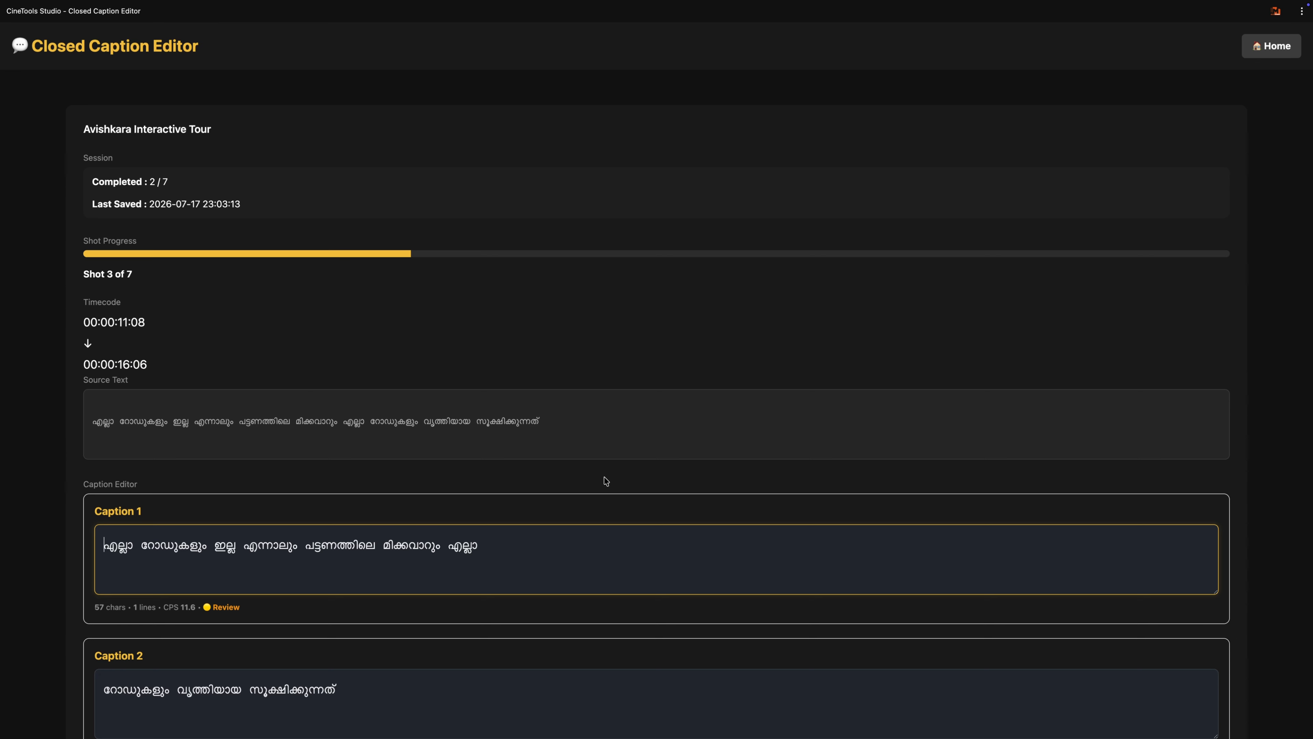
scroll(607, 480, "down", 2)
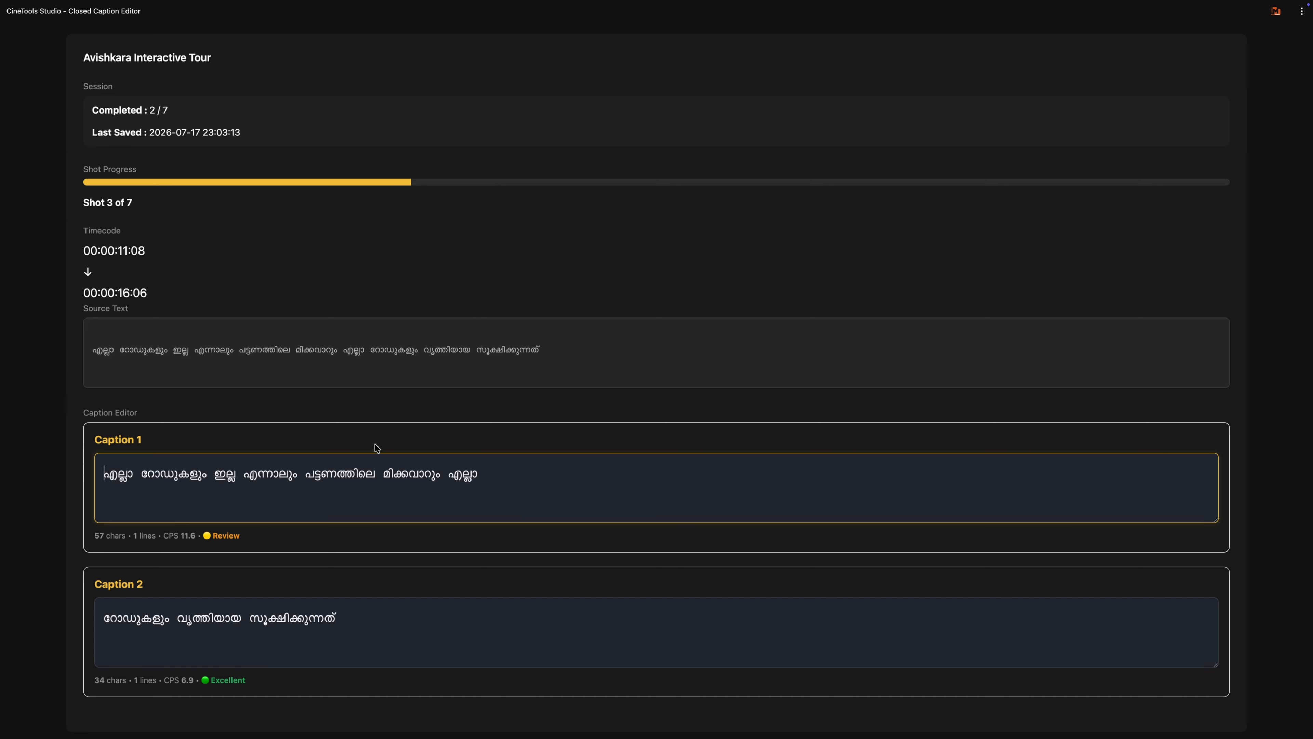
scroll(362, 449, "down", 2)
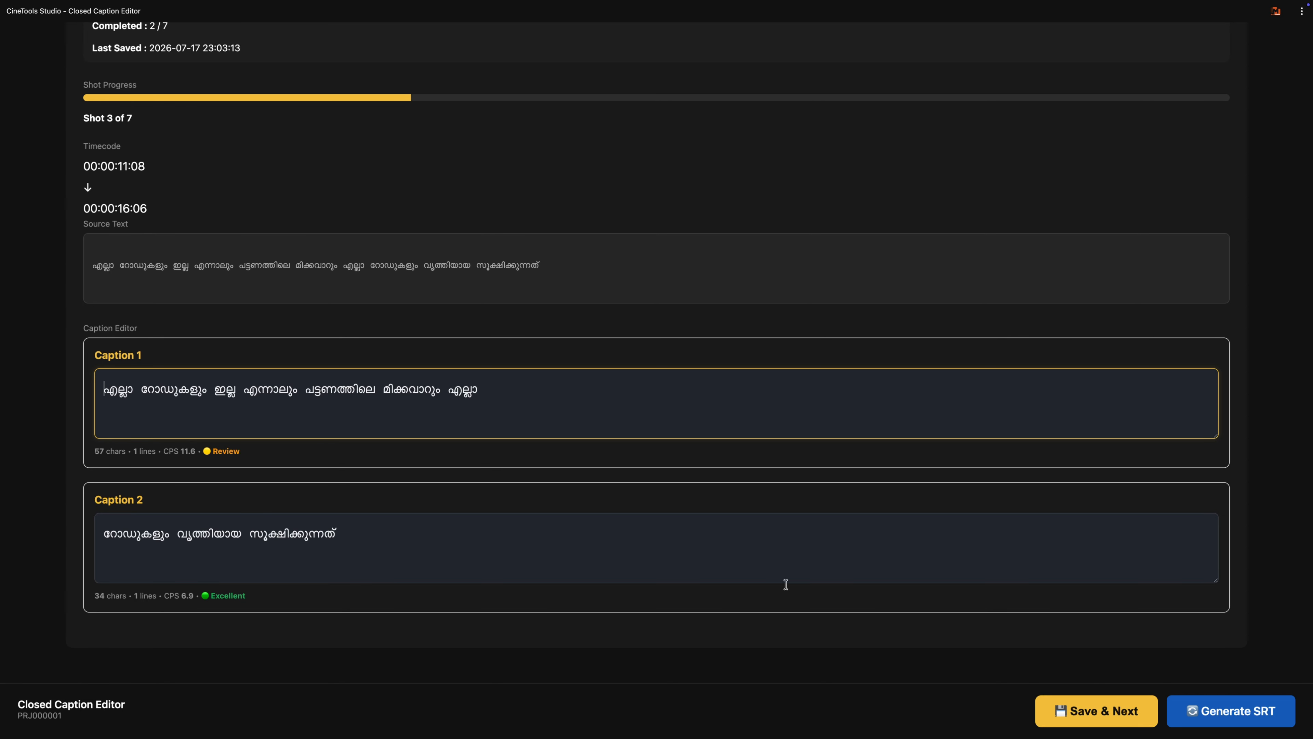
left_click(1108, 715)
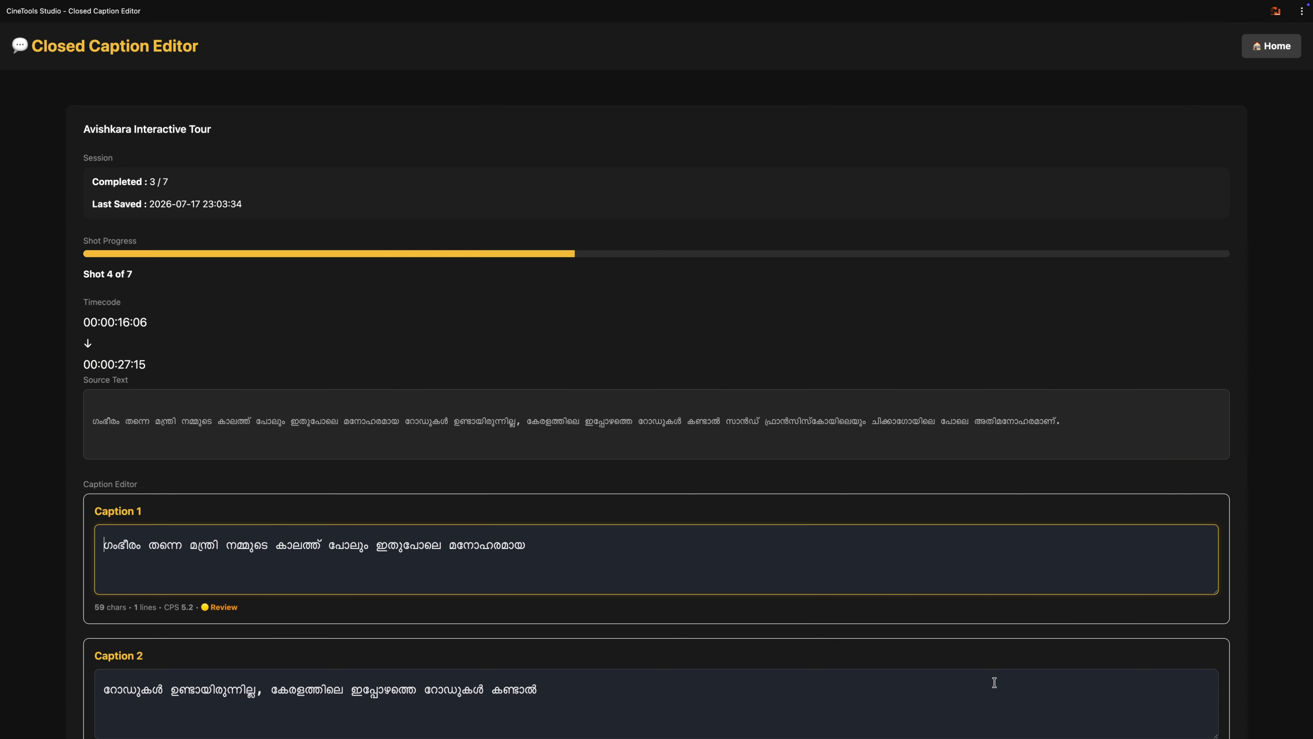
Step: Review the captions of shots 4 and 5 and save both shots without edits, advancing to shot 6
scroll(794, 603, "down", 3)
scroll(795, 608, "down", 2)
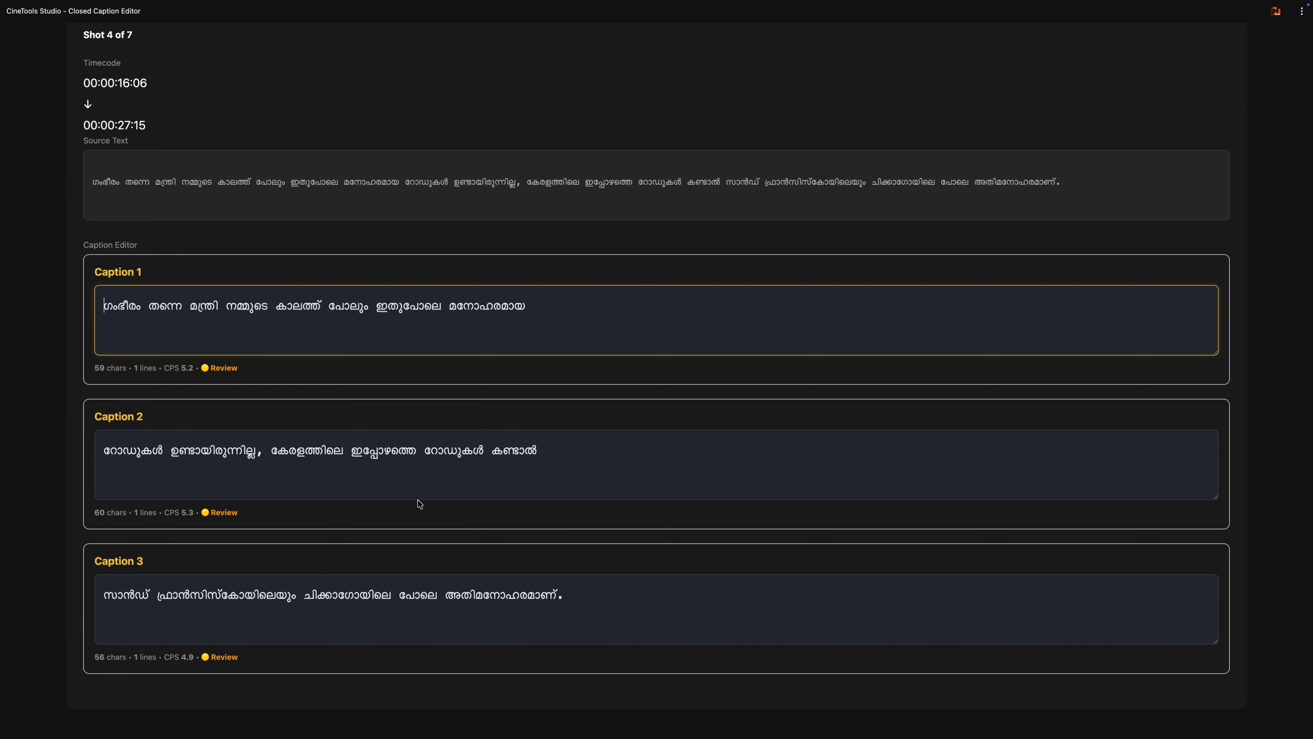
scroll(543, 459, "up", 5)
scroll(543, 458, "down", 6)
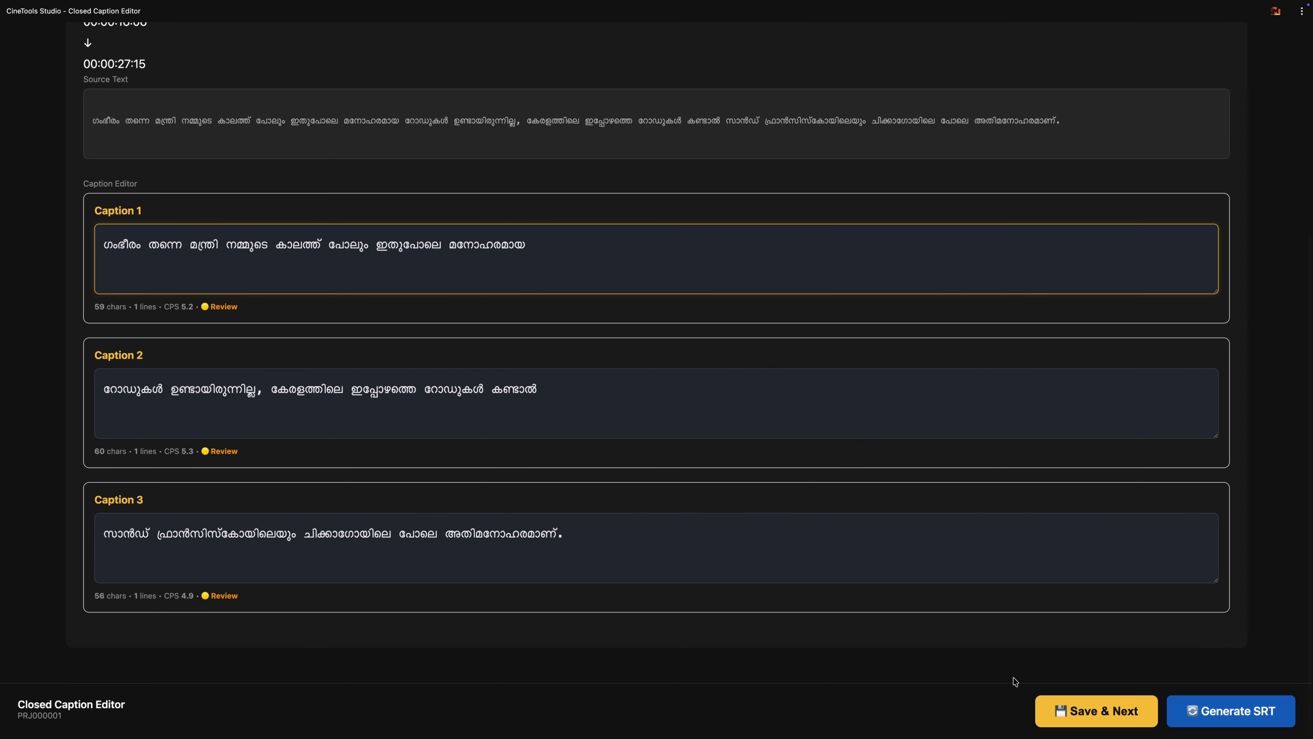
left_click(1079, 710)
scroll(787, 615, "down", 3)
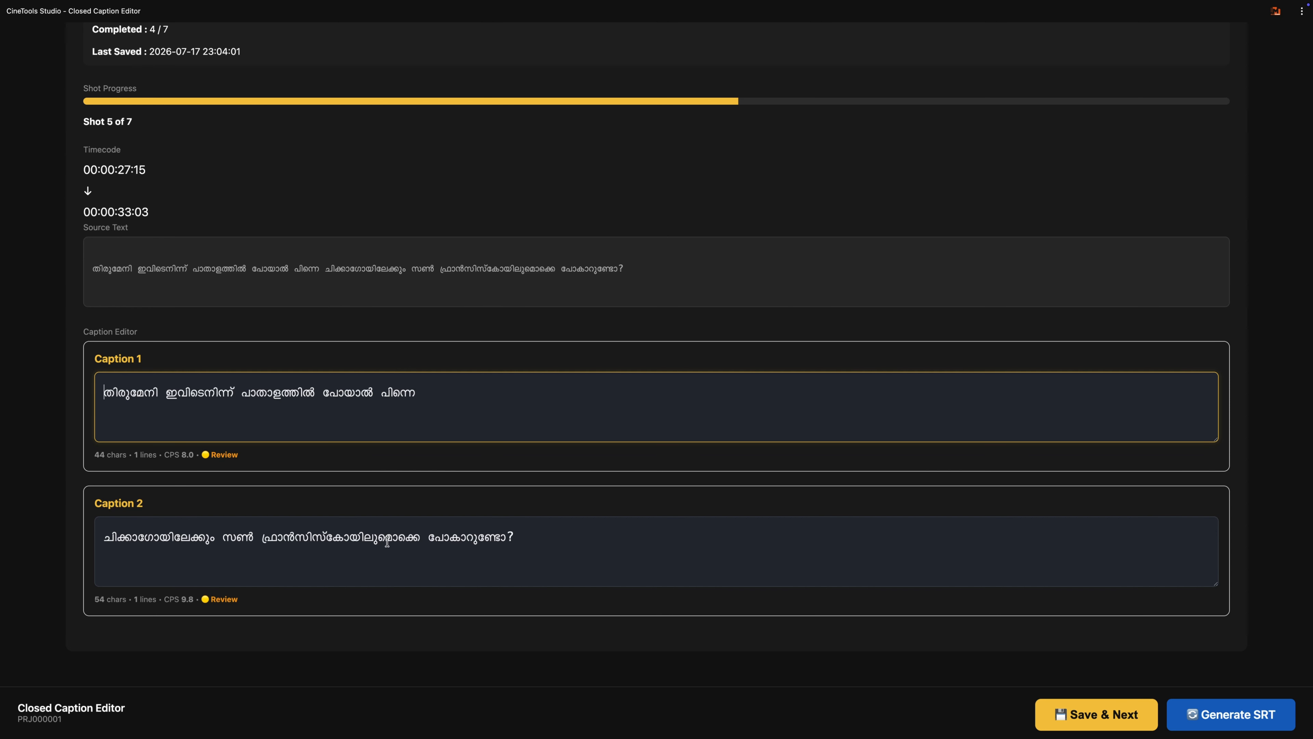
left_click(1077, 716)
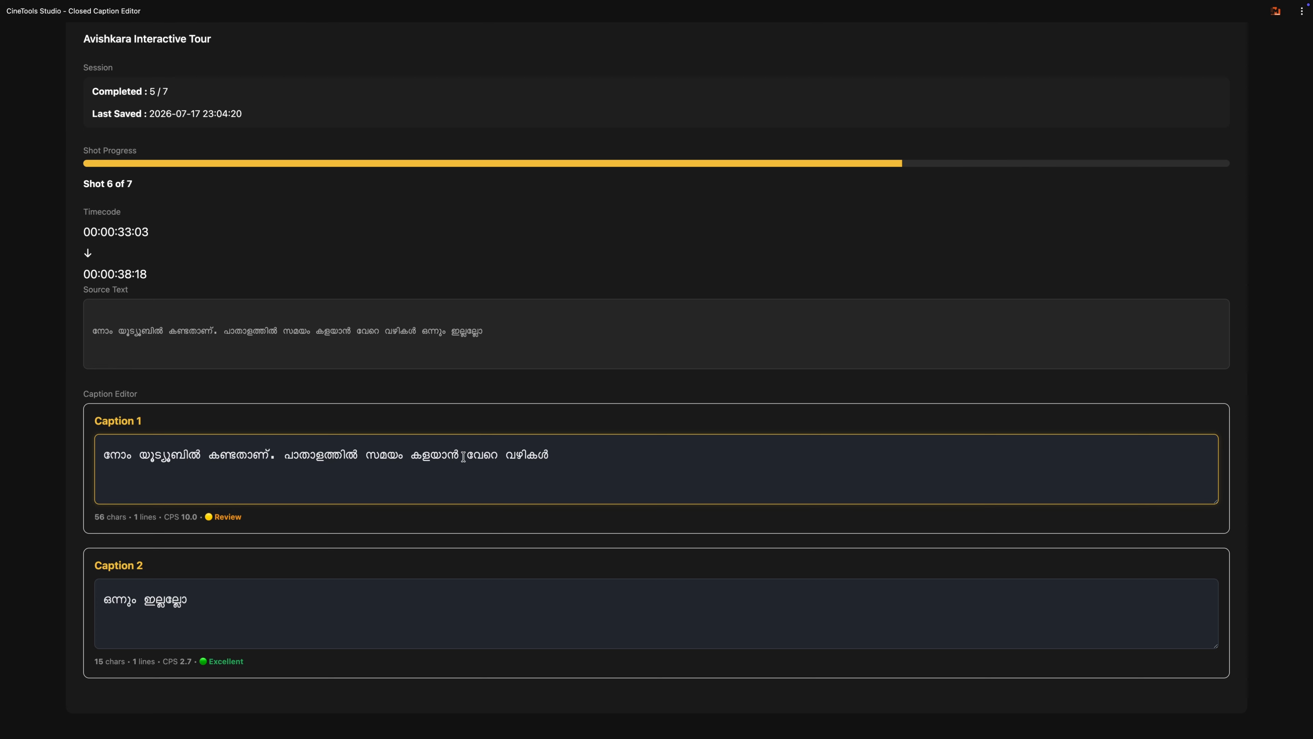
Step: Move "വേറെ വഴികൾ" from the end of shot 6's Caption 1 to the start of Caption 2, then save the shot
left_click_drag(464, 457, 590, 457)
key("ctrl+c")
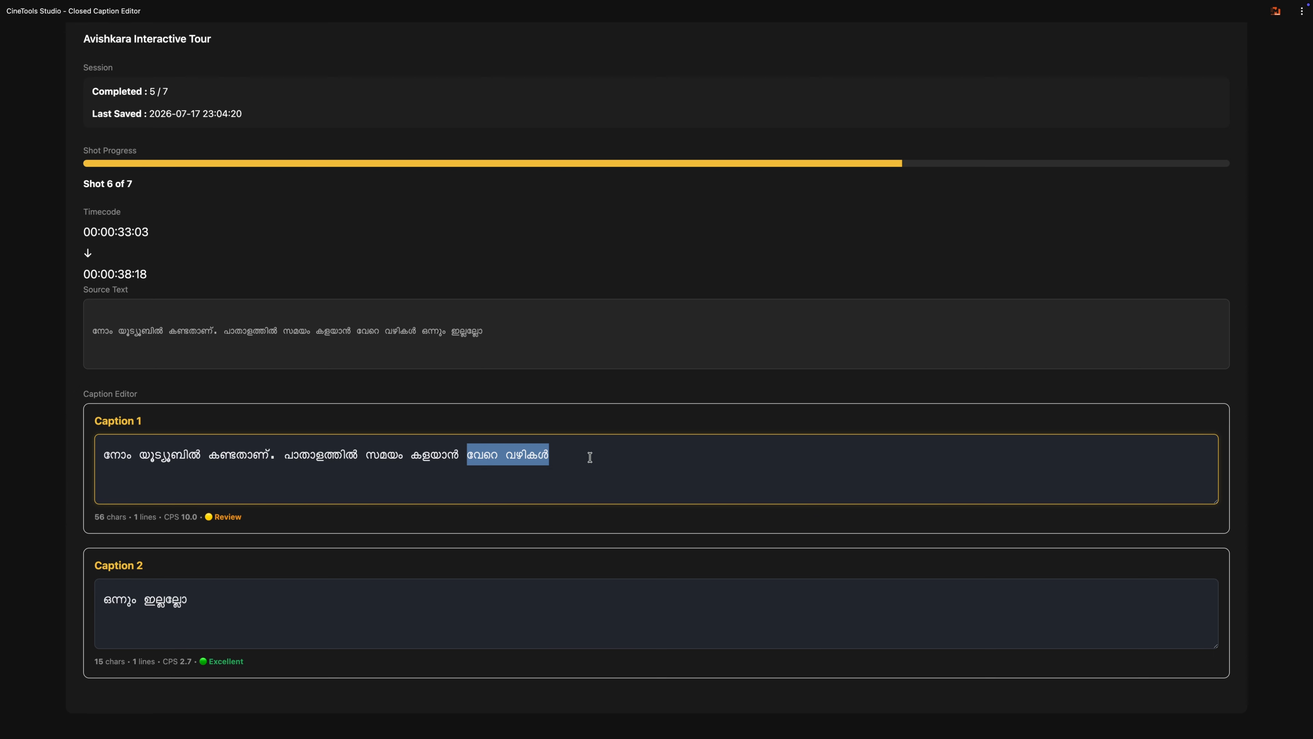
key("BackSpace")
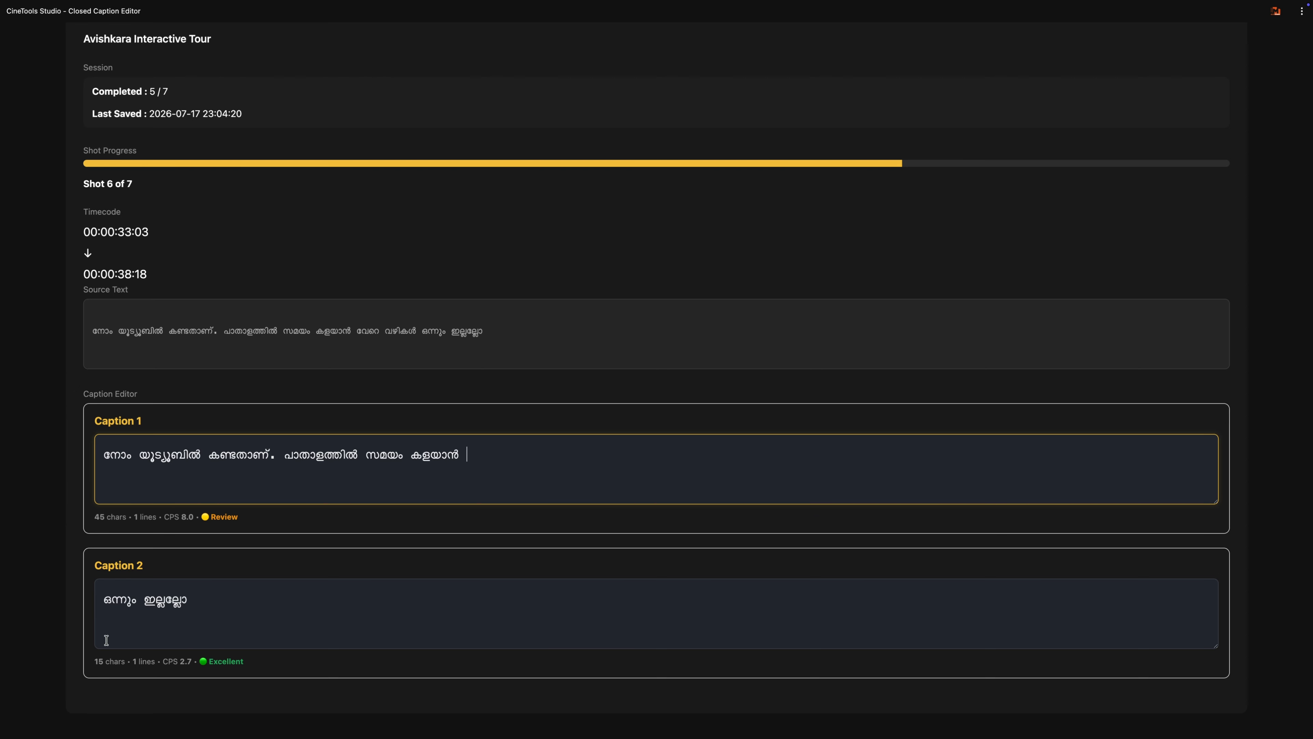
left_click(101, 608)
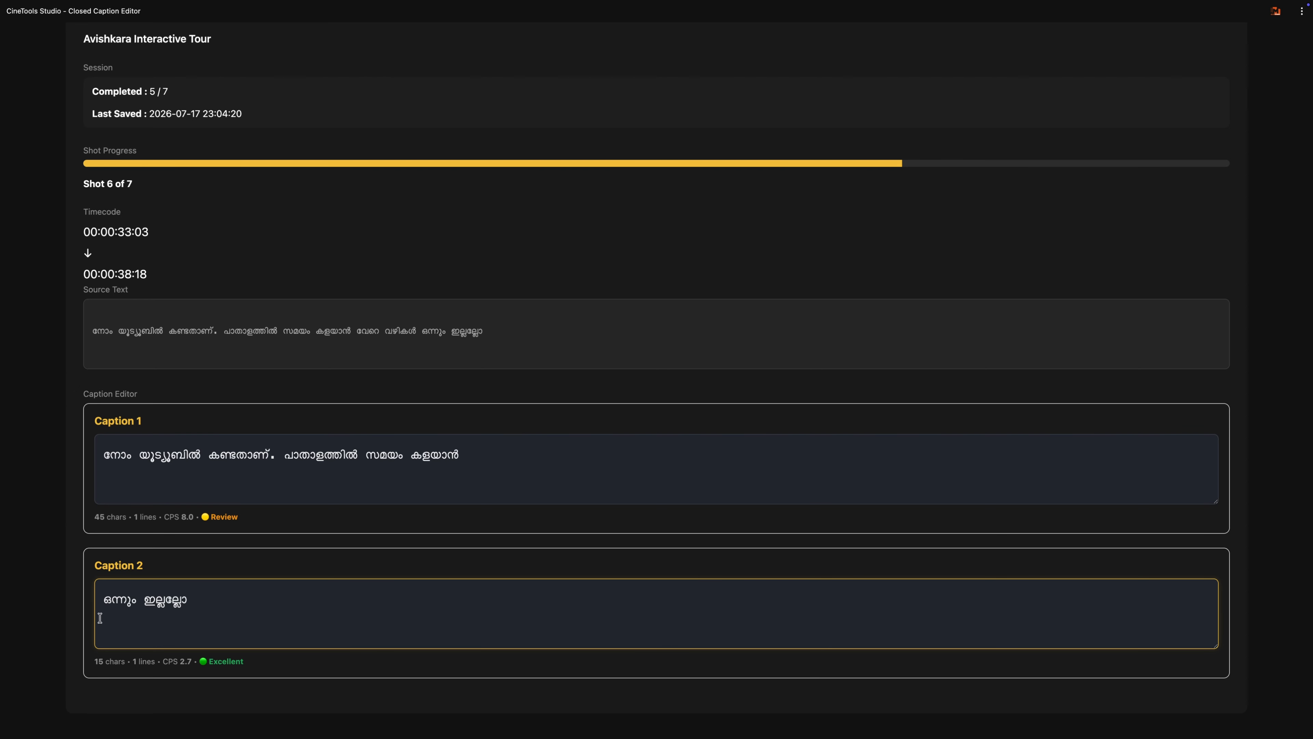
key("ctrl+v")
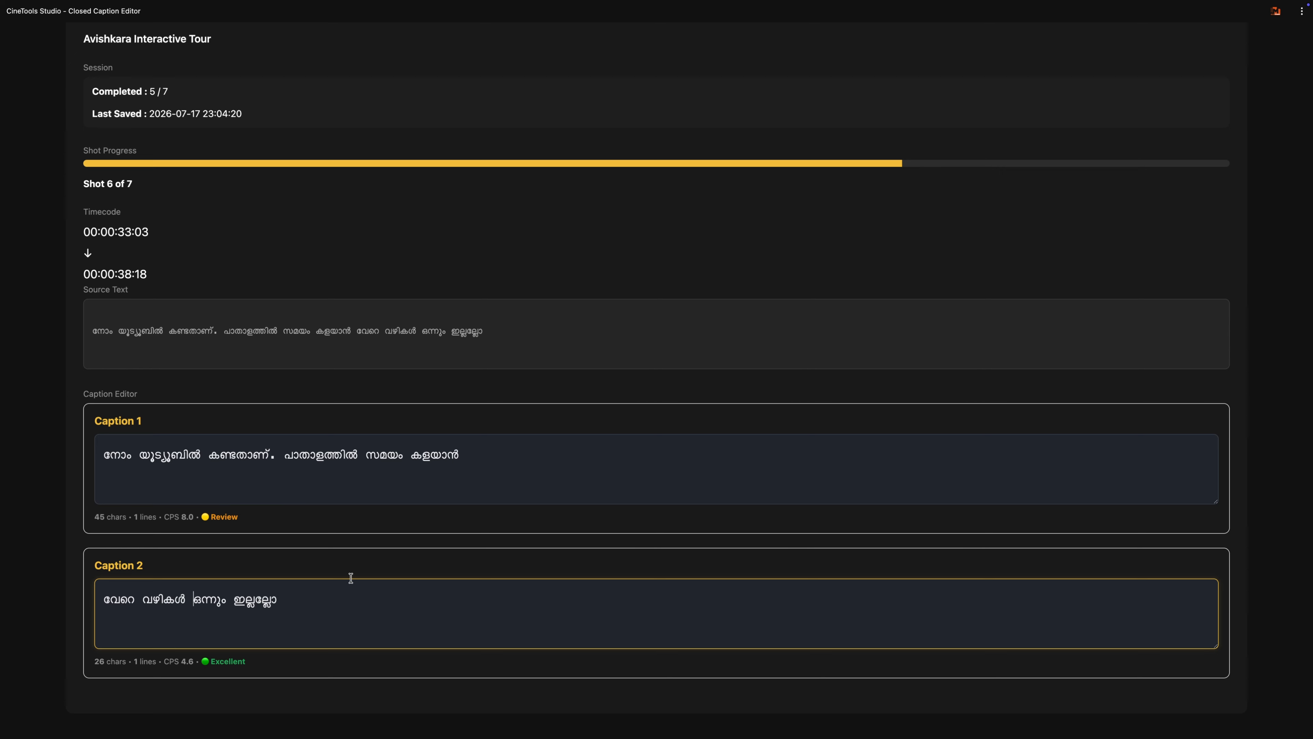
scroll(350, 578, "down", 2)
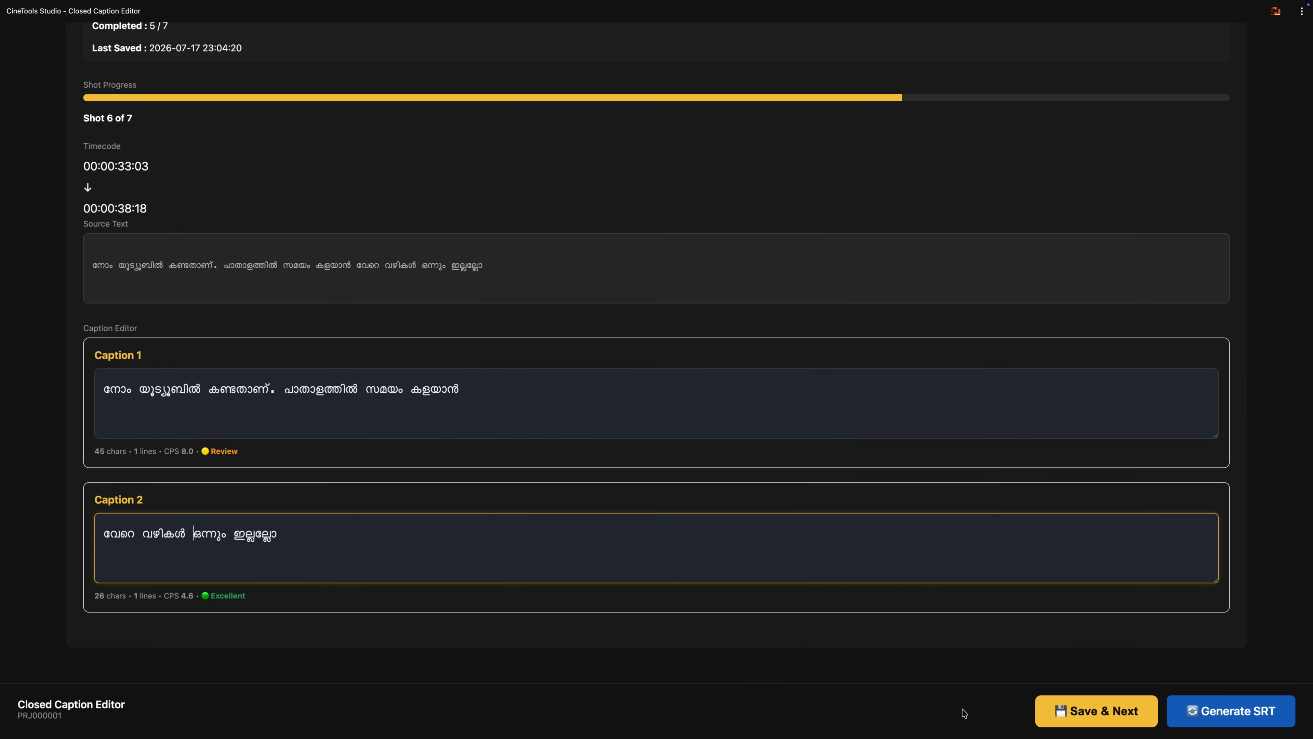
left_click(1058, 717)
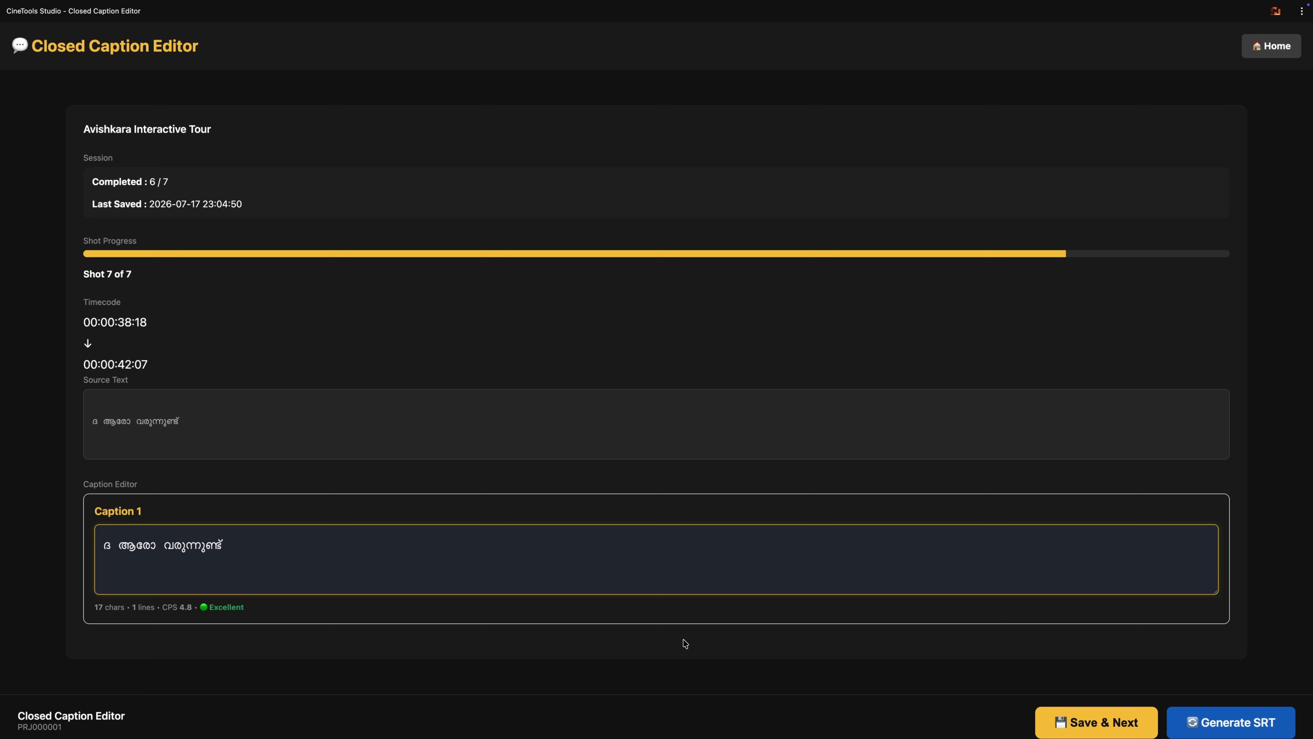
Step: Save shot 7's caption to finish the closed caption review, then return to the dashboard
left_click(1077, 727)
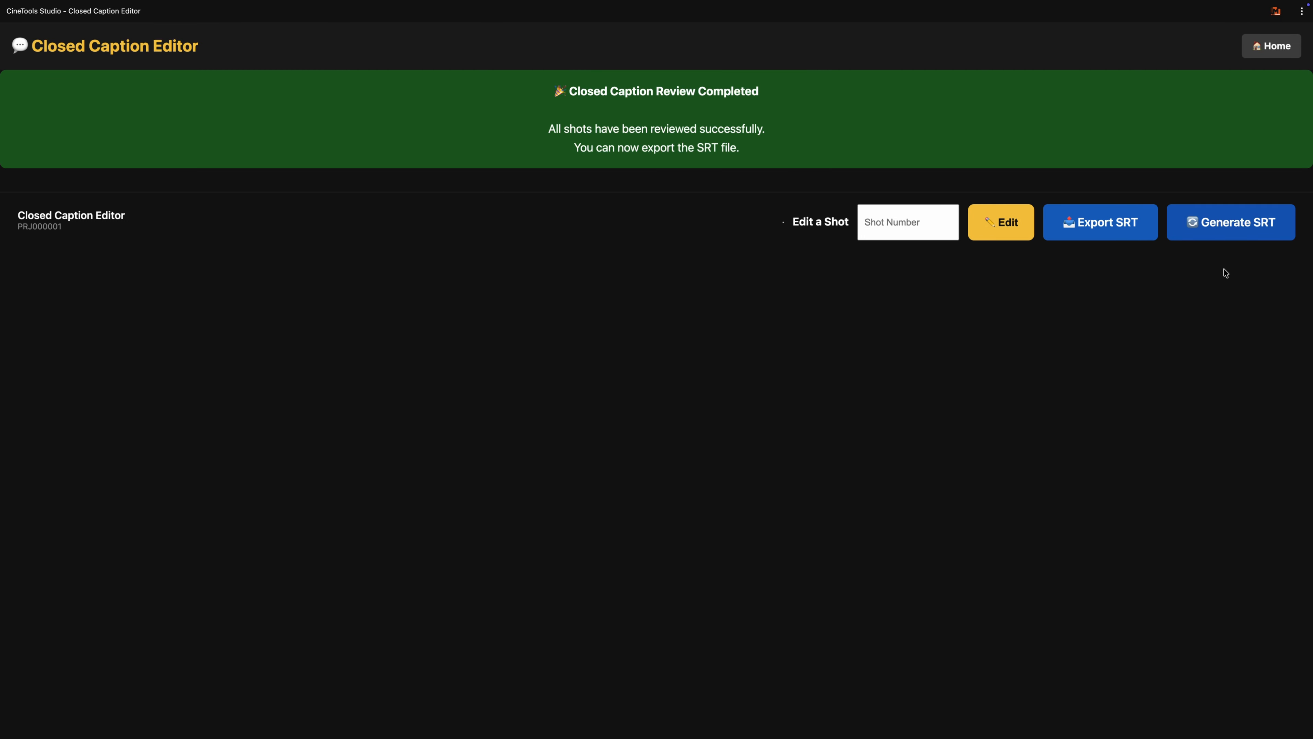
left_click(1267, 50)
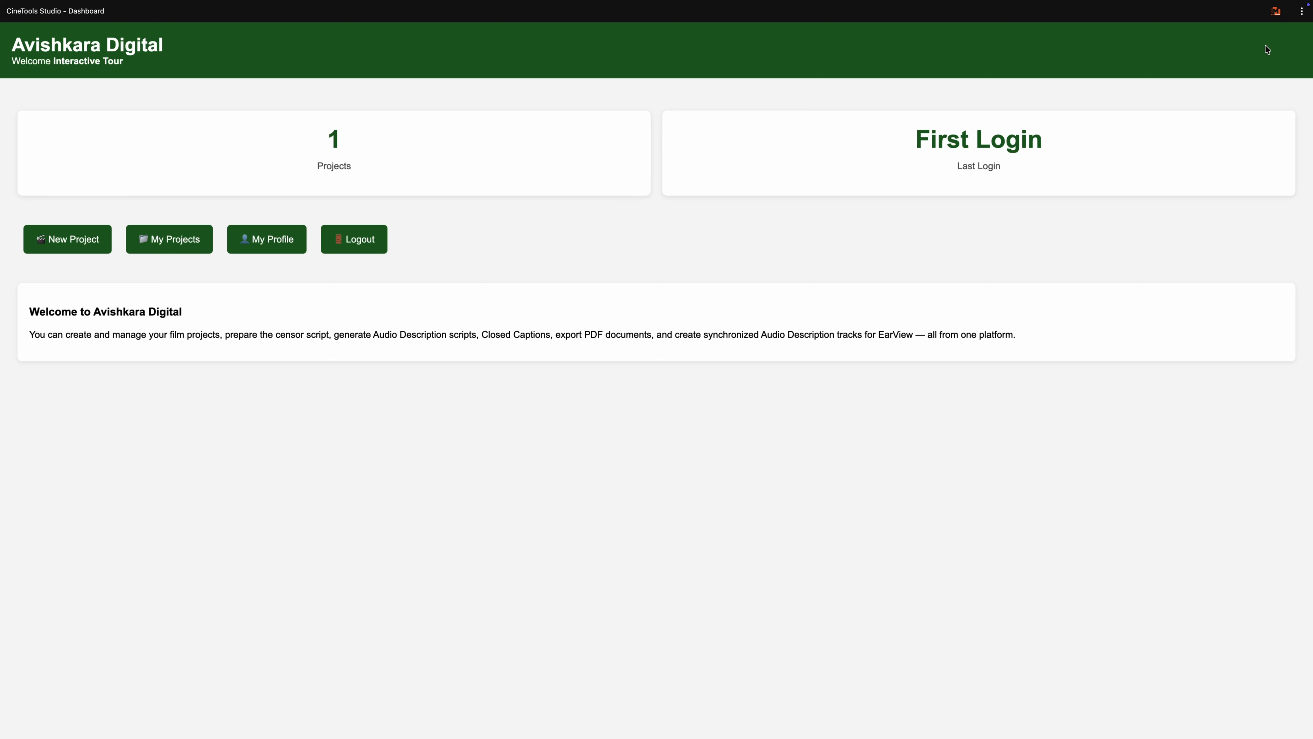
Step: Open the Avishkara Interactive Tour project, run its English subtitle translation, and continue to the subtitle editor
left_click(175, 240)
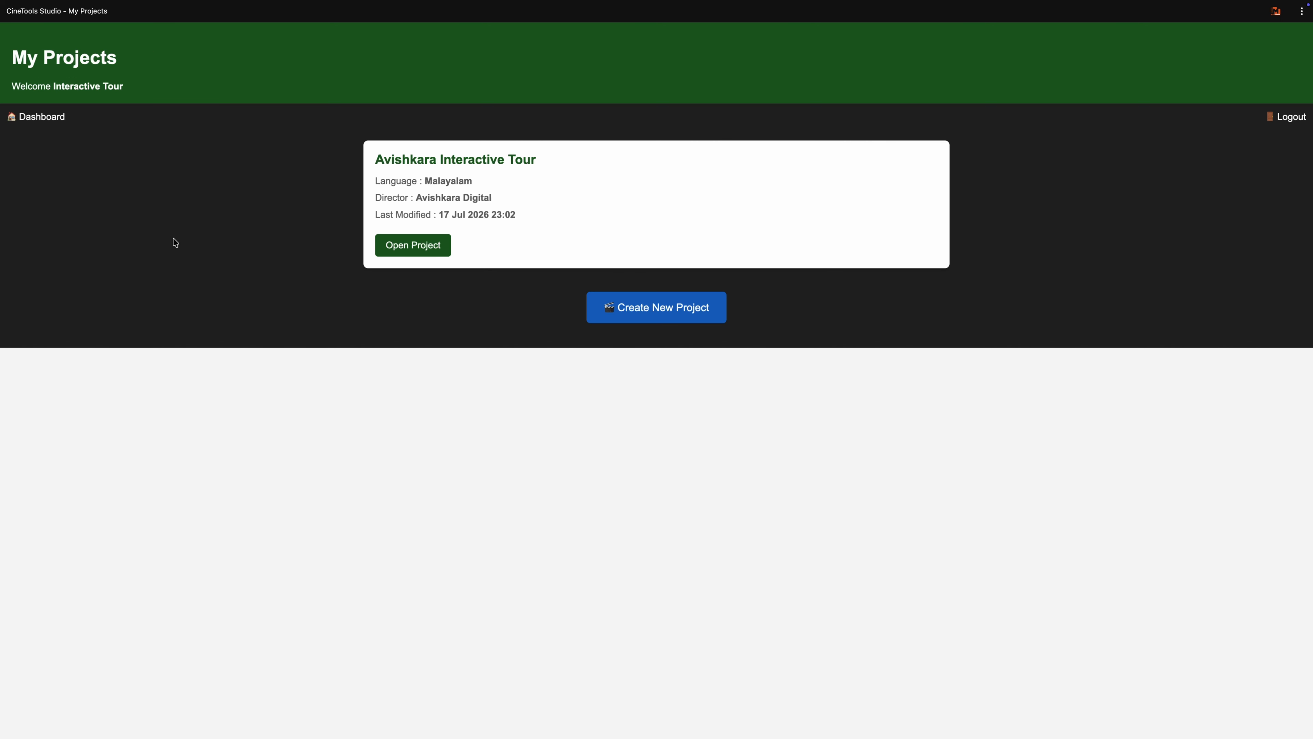
left_click(428, 243)
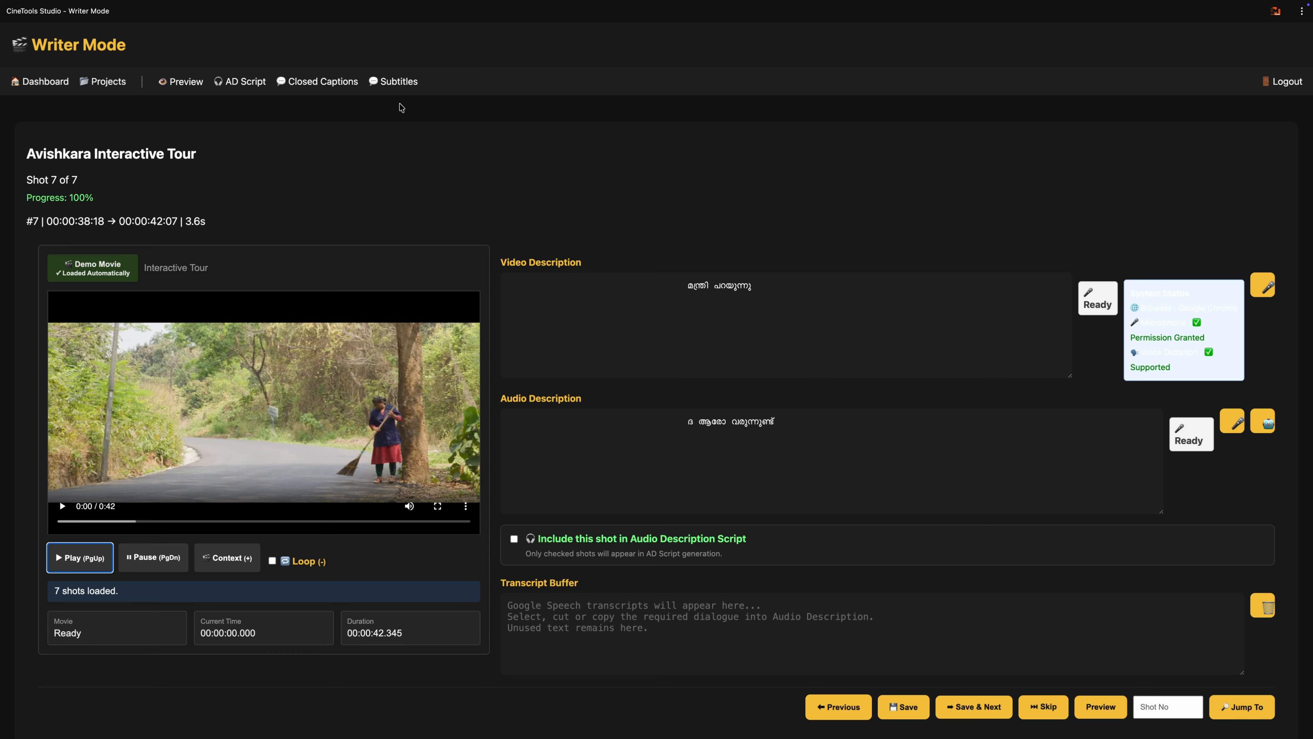
left_click(397, 82)
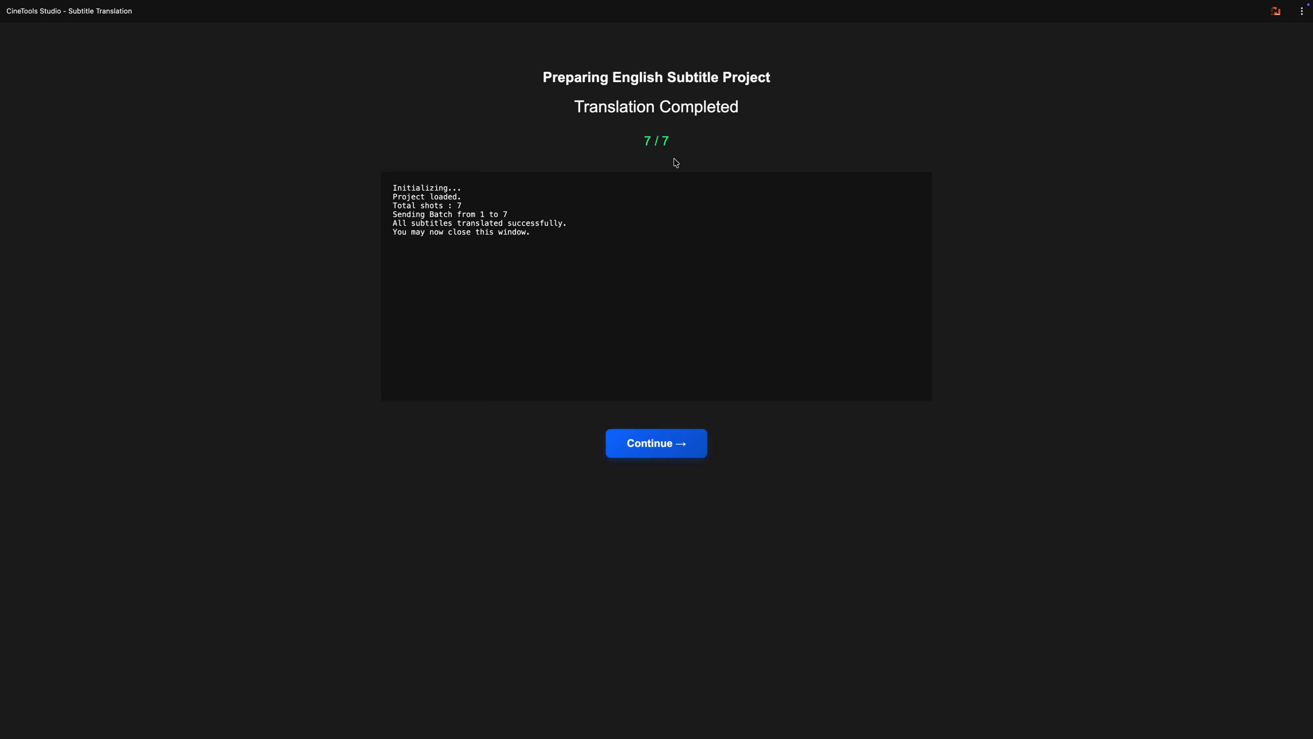
left_click(651, 454)
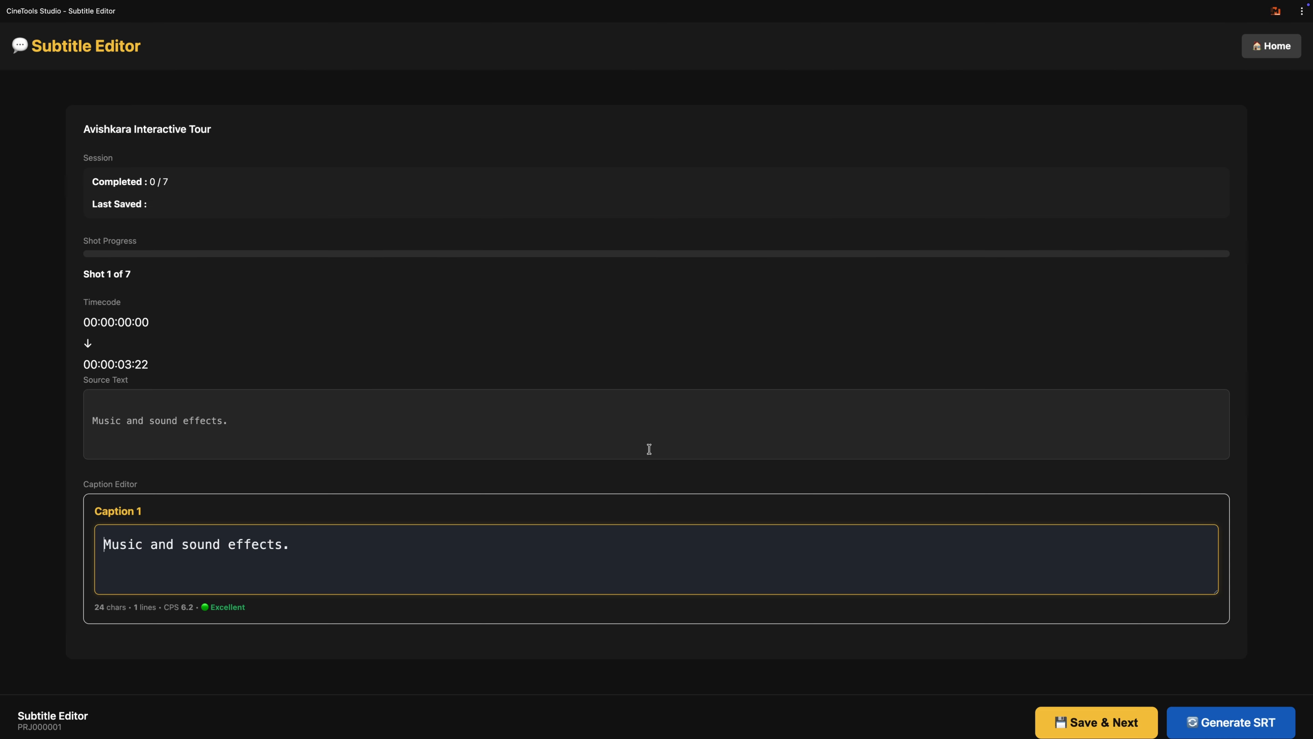
Step: Review the English subtitles of shots 1 and 2 and save both shots without edits
scroll(581, 415, "down", 1)
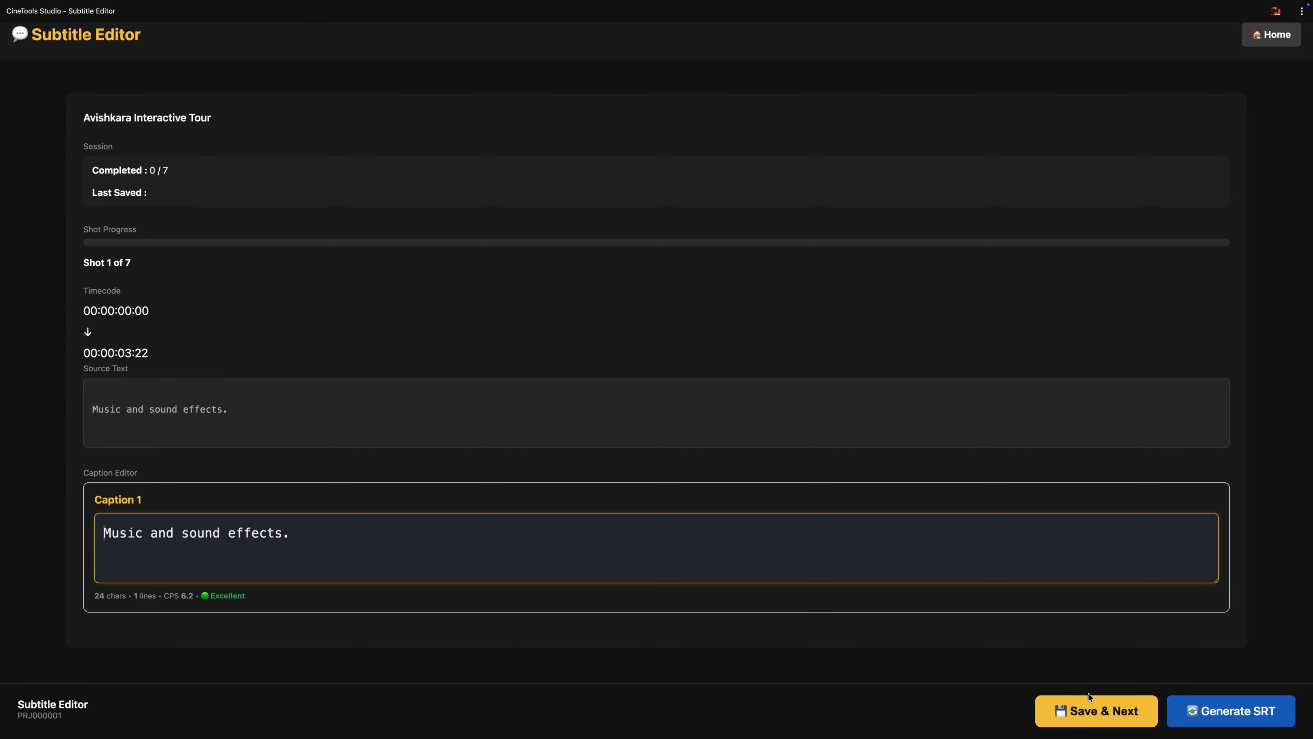
left_click(1095, 714)
left_click(1084, 711)
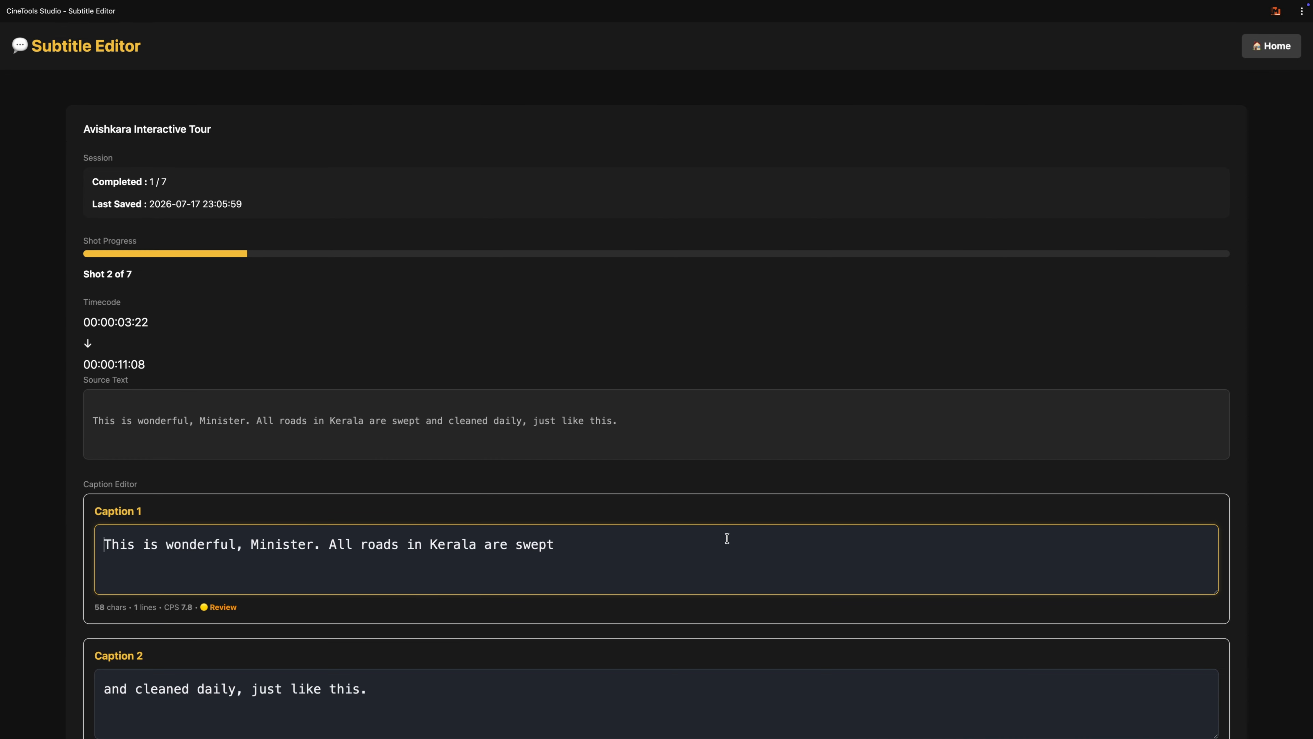
scroll(727, 538, "down", 1)
scroll(728, 538, "down", 1)
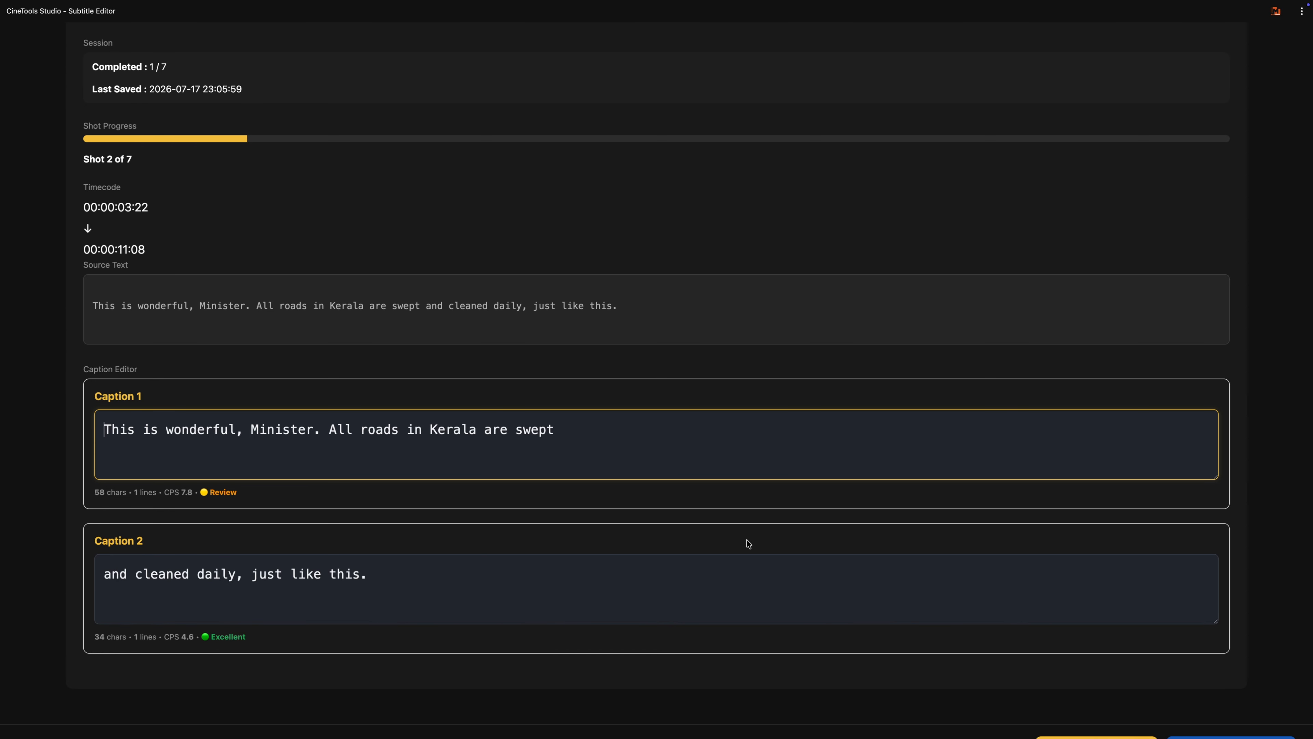
scroll(747, 540, "down", 1)
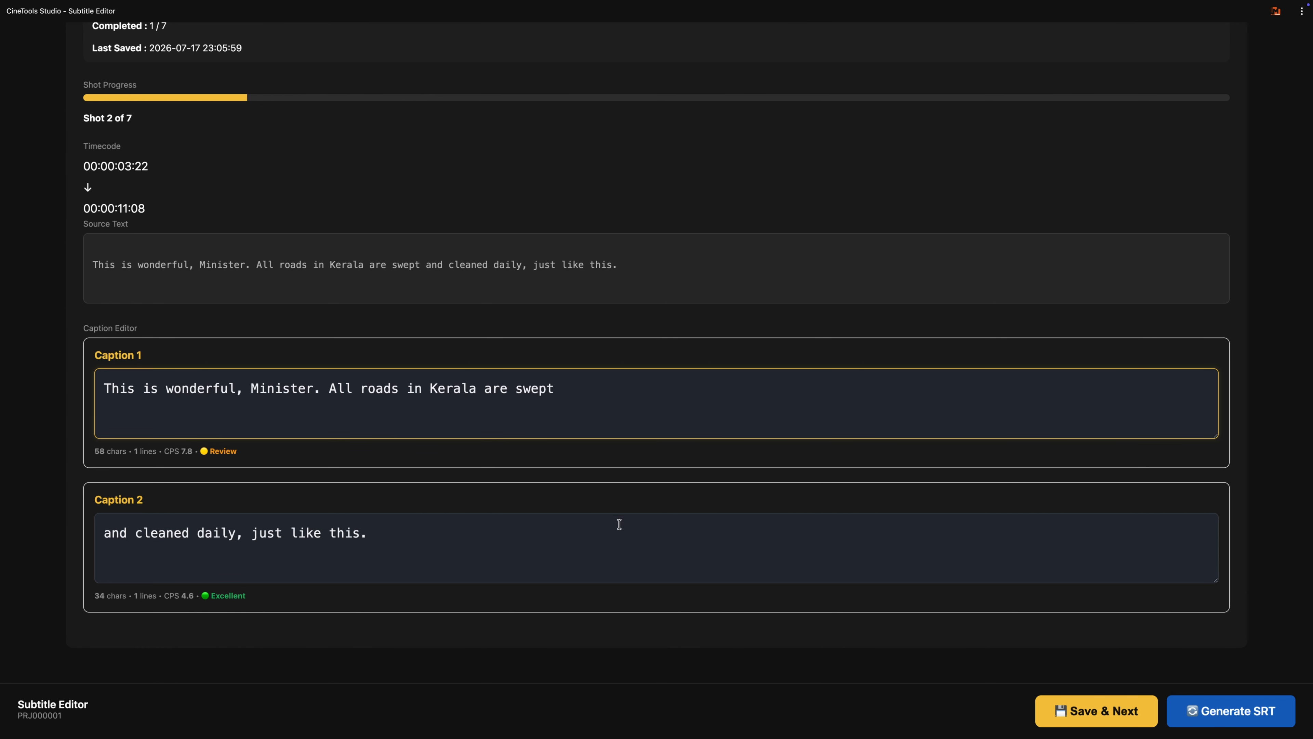
left_click(1039, 704)
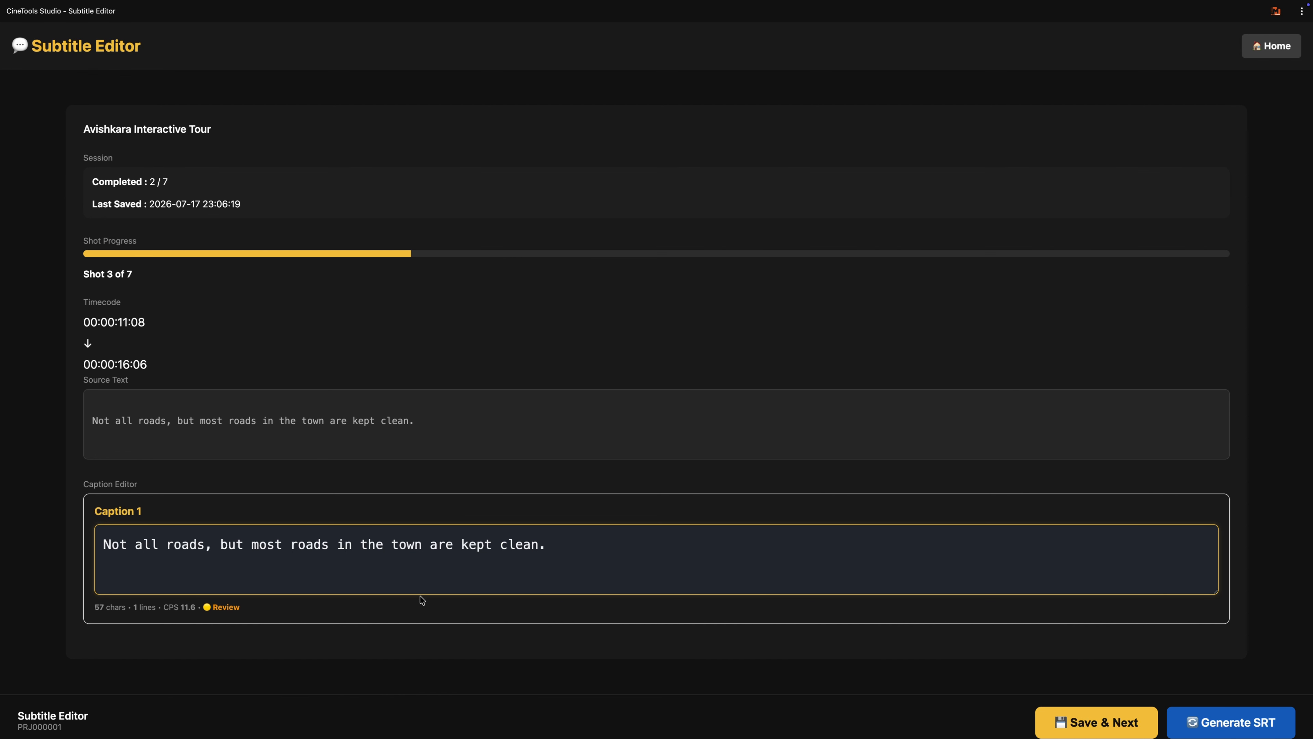
Step: Review the English subtitles of shots 3, 4 and 5 and save each shot without edits
left_click(1124, 730)
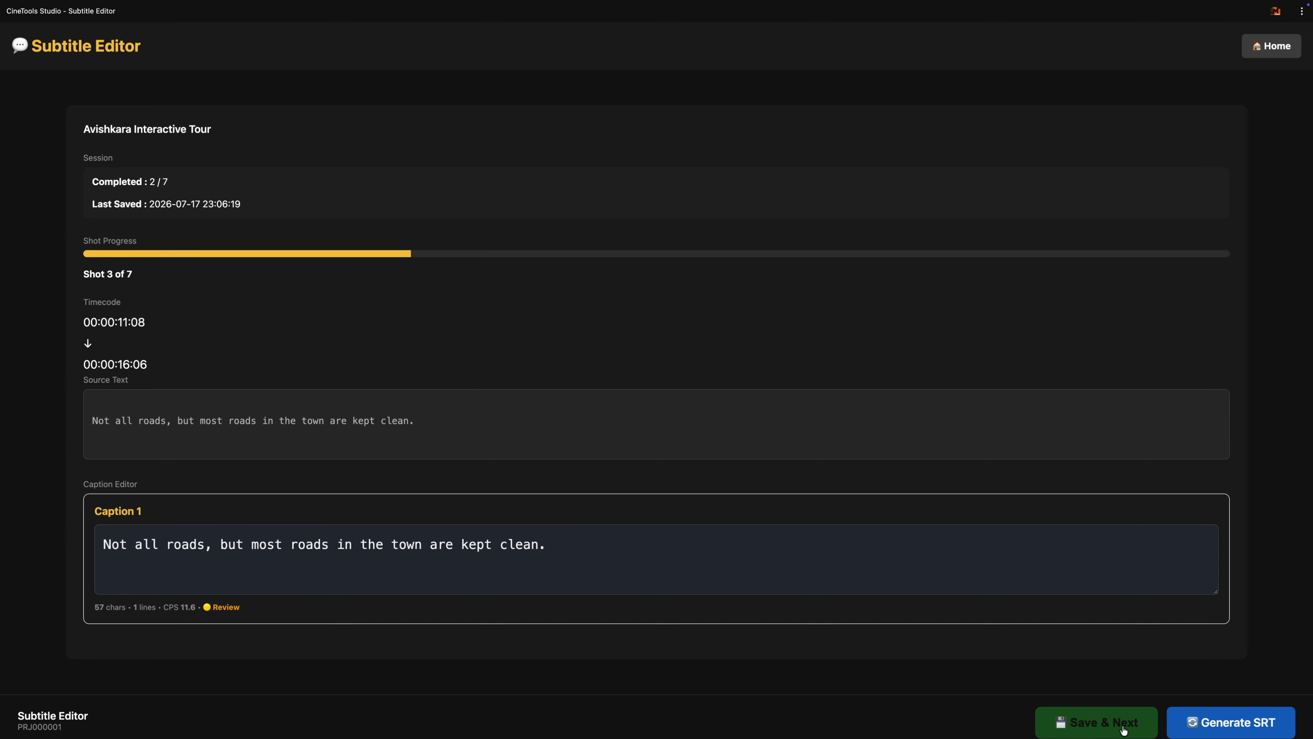
scroll(762, 555, "down", 5)
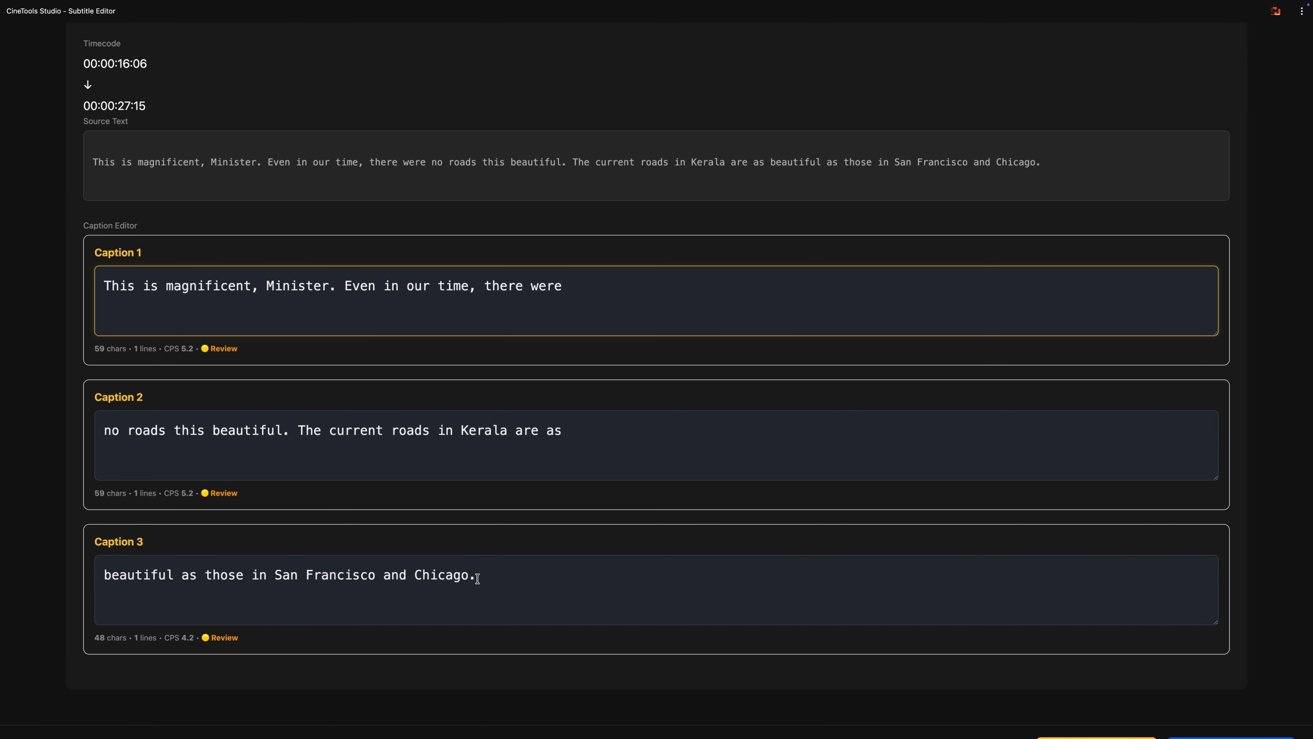
scroll(613, 582, "down", 2)
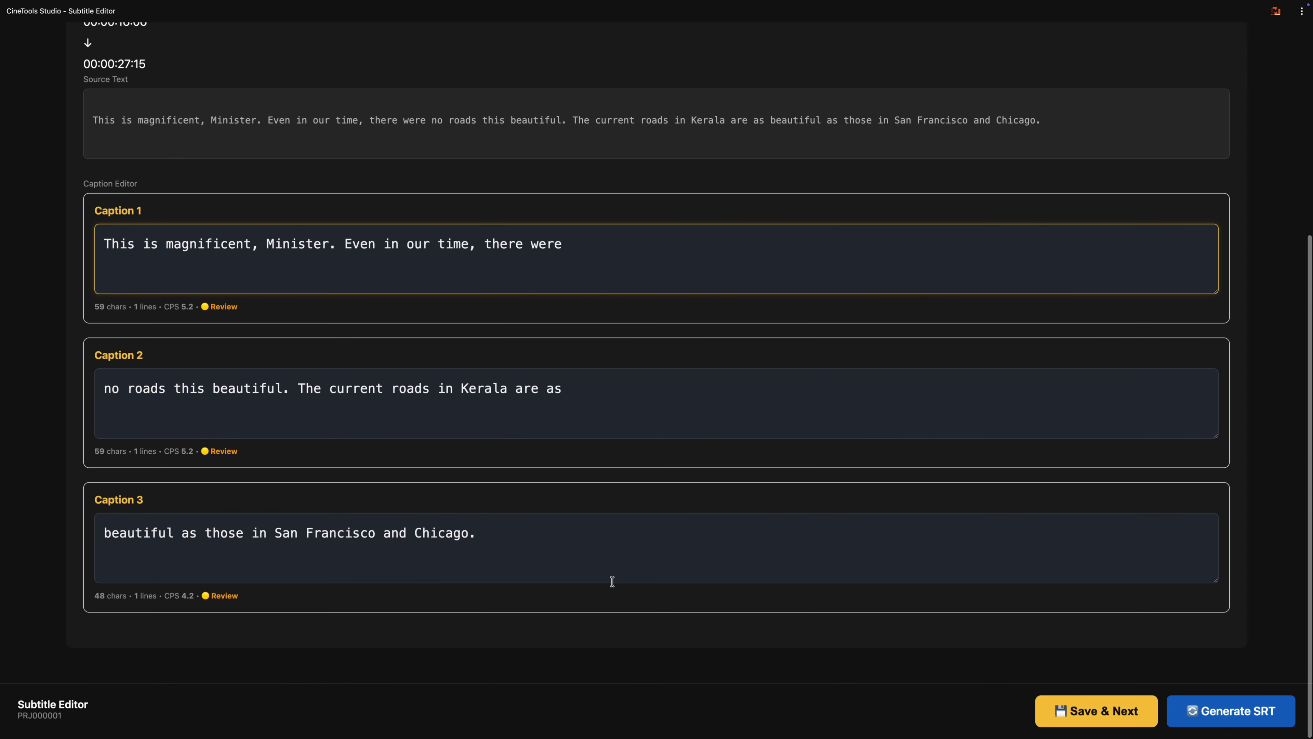
left_click(1083, 713)
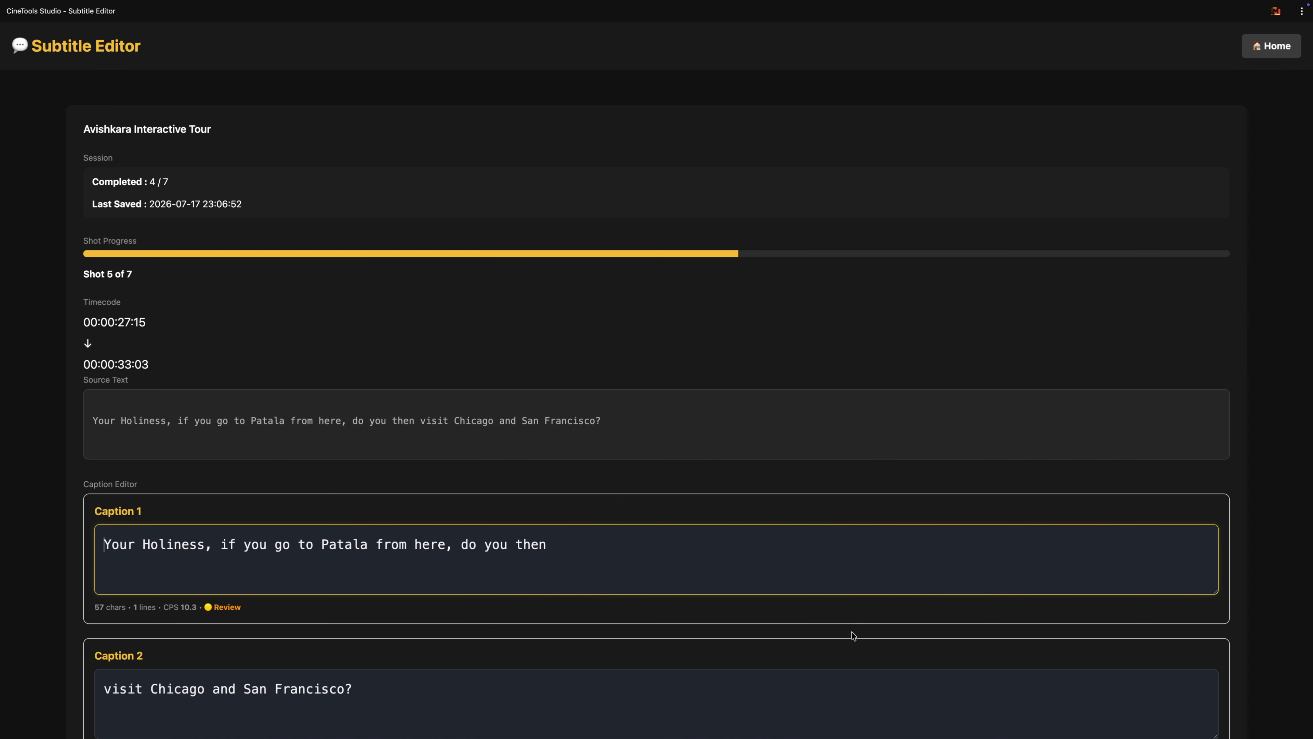
scroll(853, 636, "down", 5)
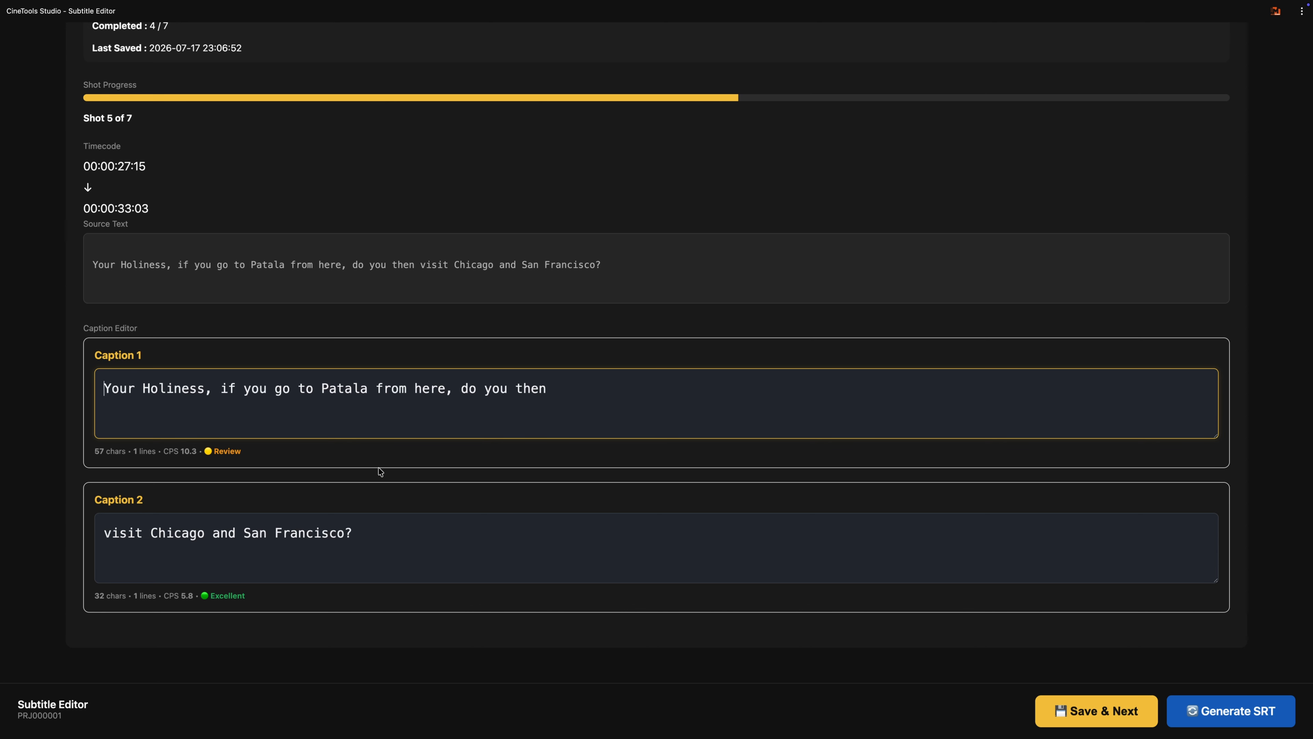
left_click(1068, 713)
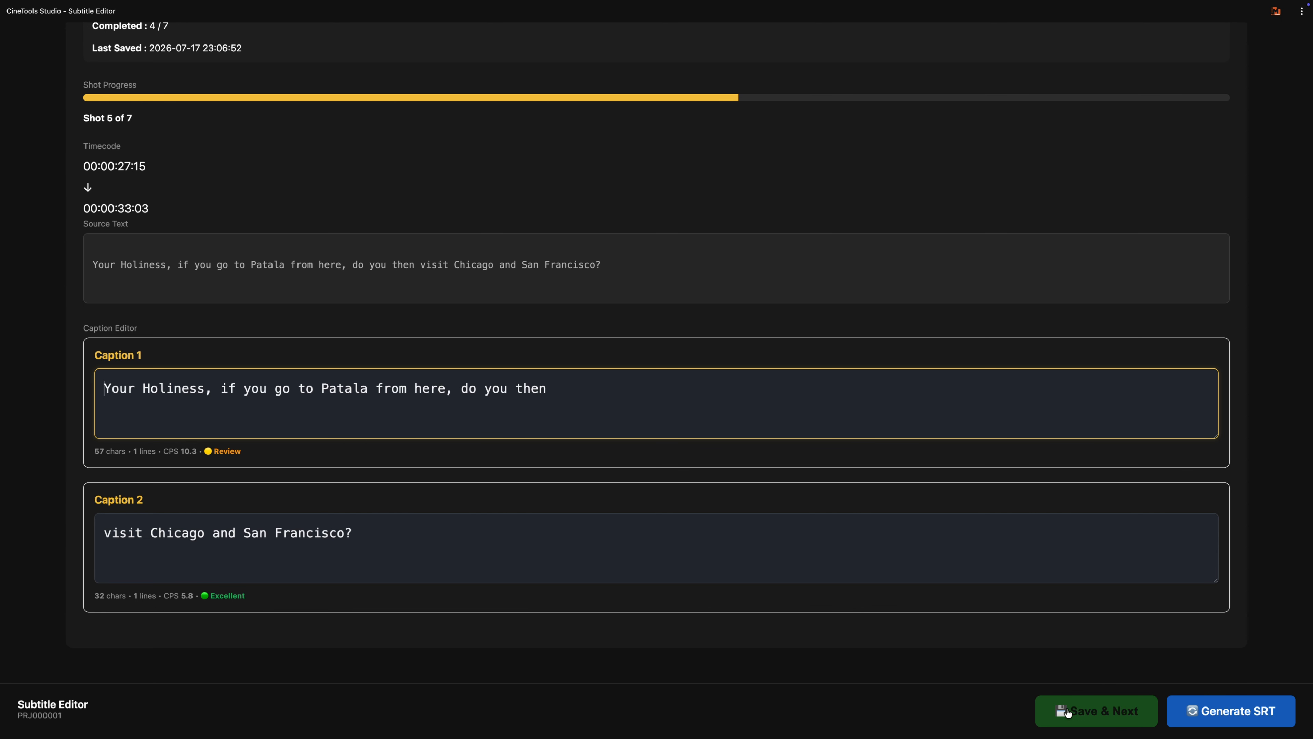
Step: Move "to pass" from the end of shot 6's Caption 1 to the start of Caption 2, then save the shot
scroll(853, 644, "down", 2)
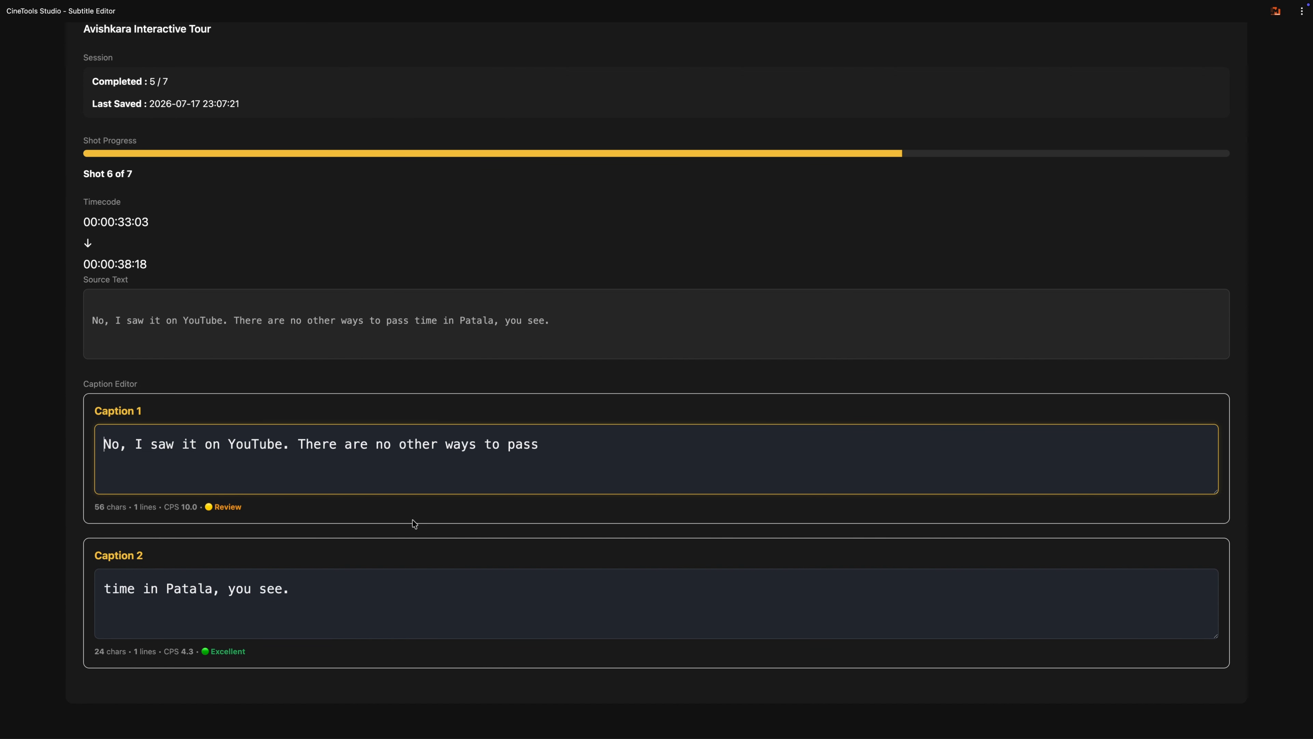
scroll(292, 586, "down", 1)
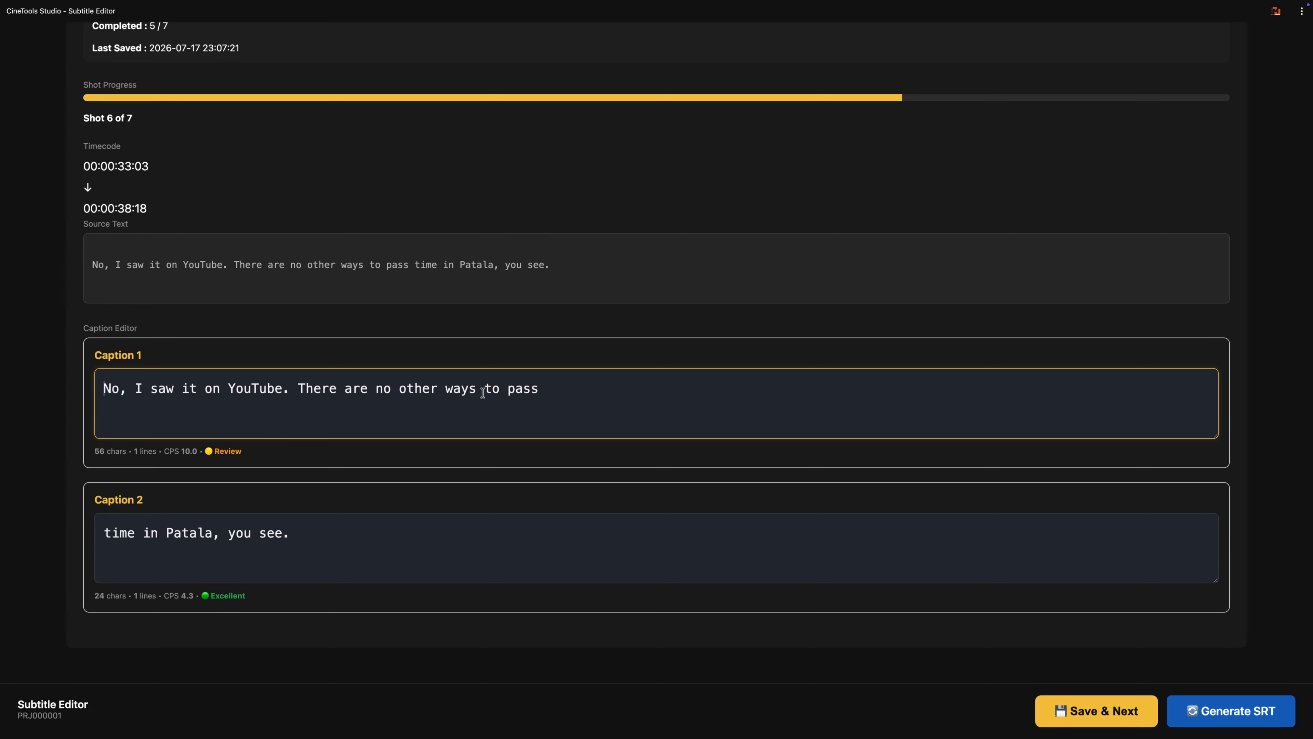
left_click_drag(484, 389, 634, 389)
key("ctrl+c")
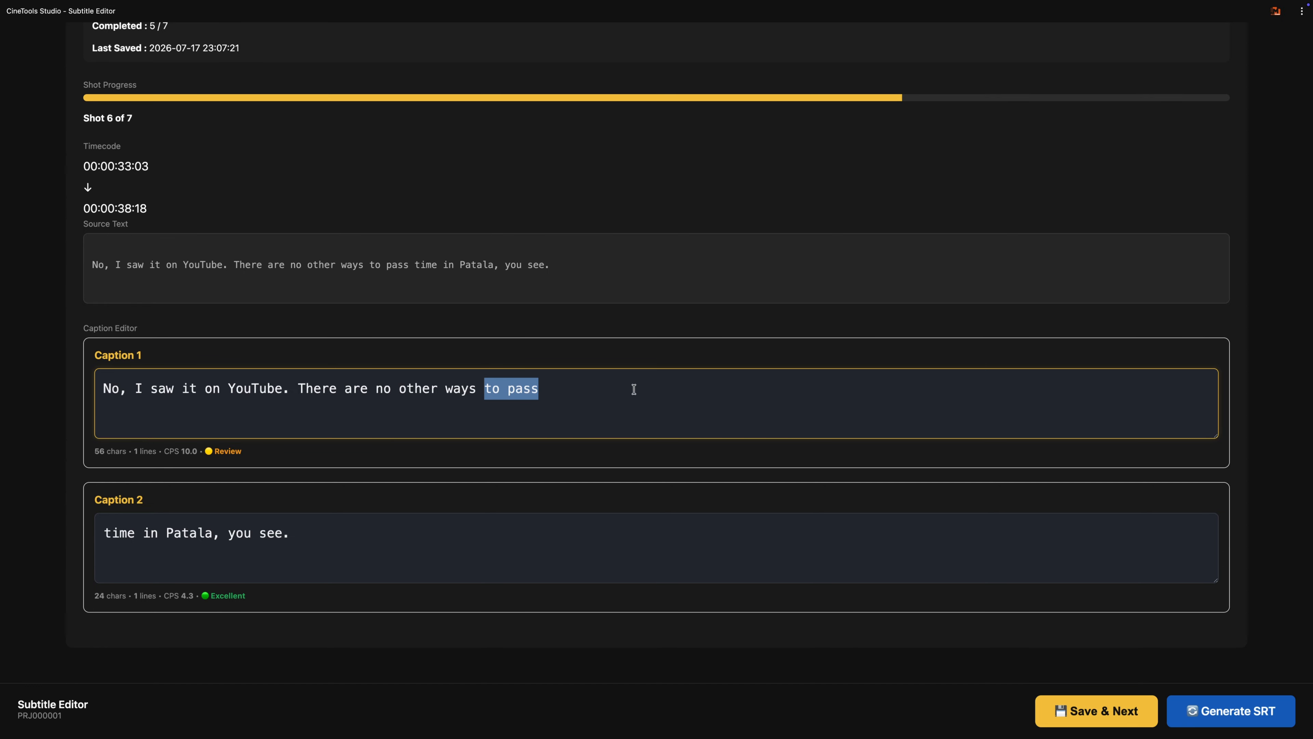
key("BackSpace")
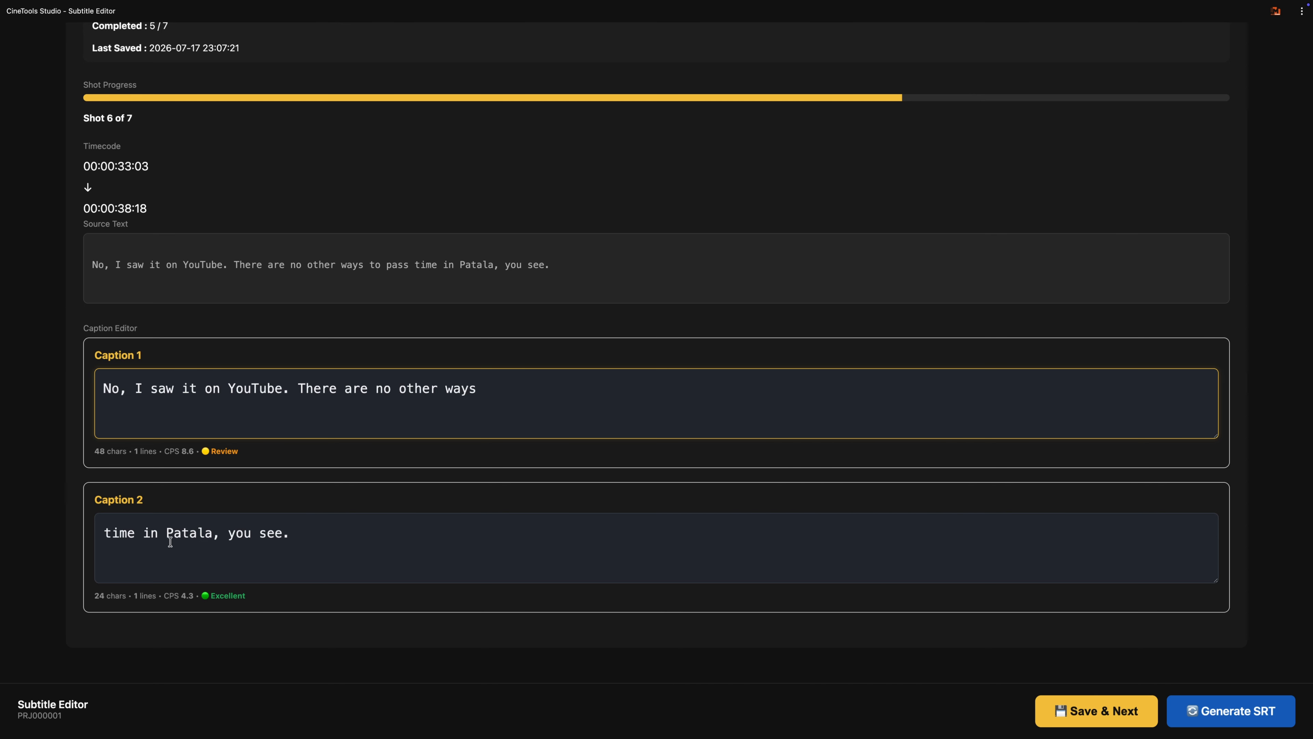
left_click(98, 550)
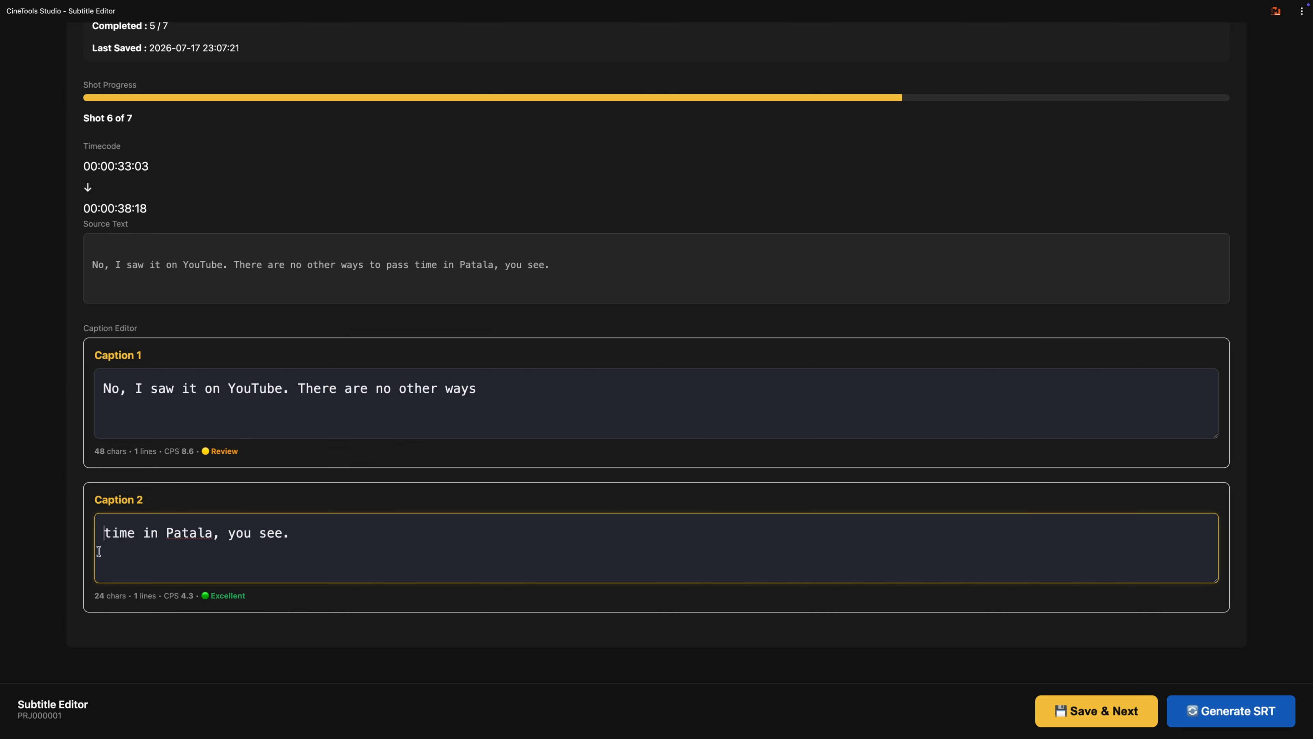
key("ctrl+v")
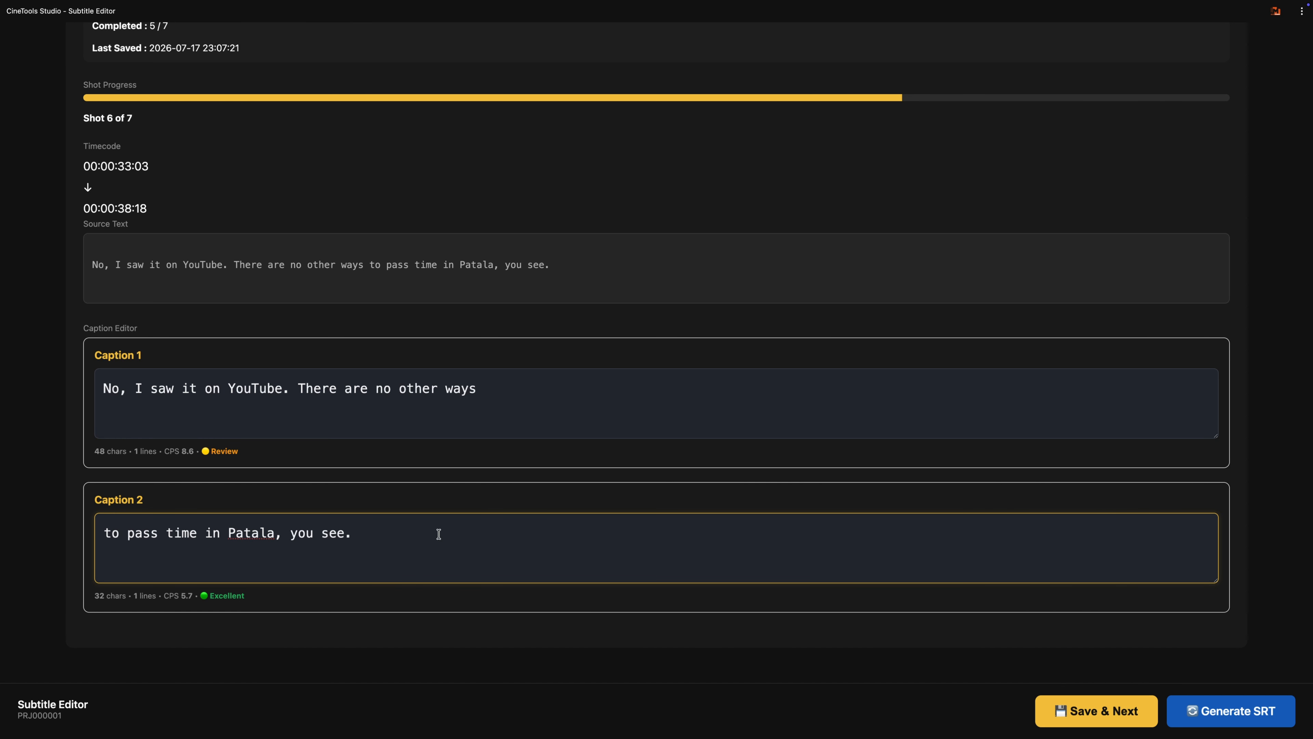
left_click(1044, 725)
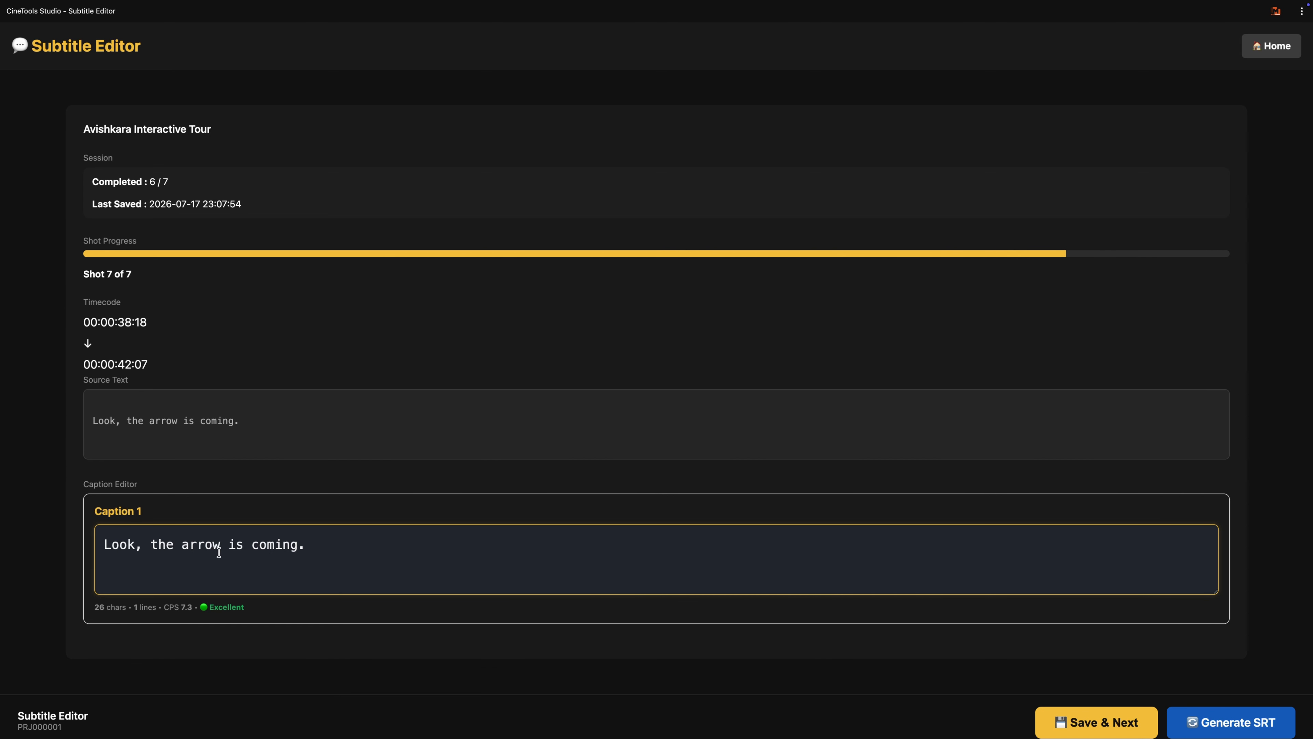
Step: Replace "the arrow" with "somebody" in shot 7's subtitle and save the shot to finish the subtitle review
left_click_drag(218, 548, 149, 546)
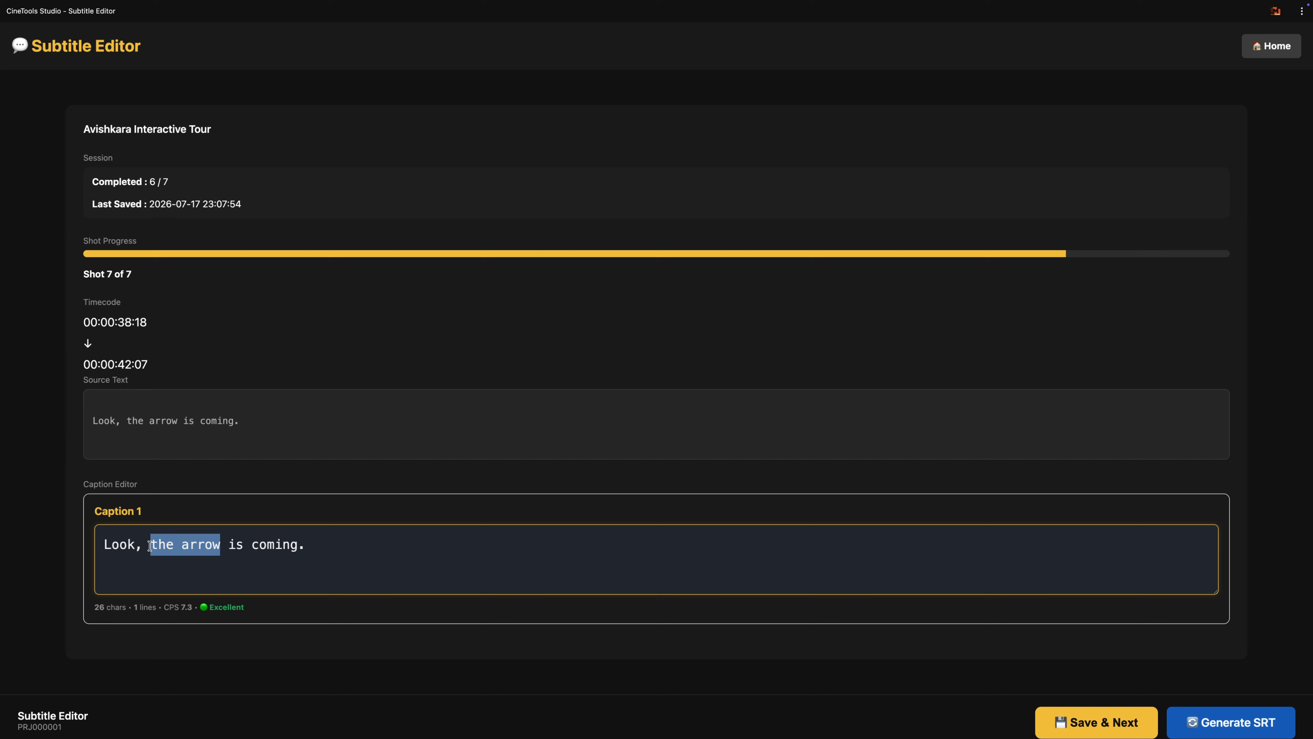
type("s")
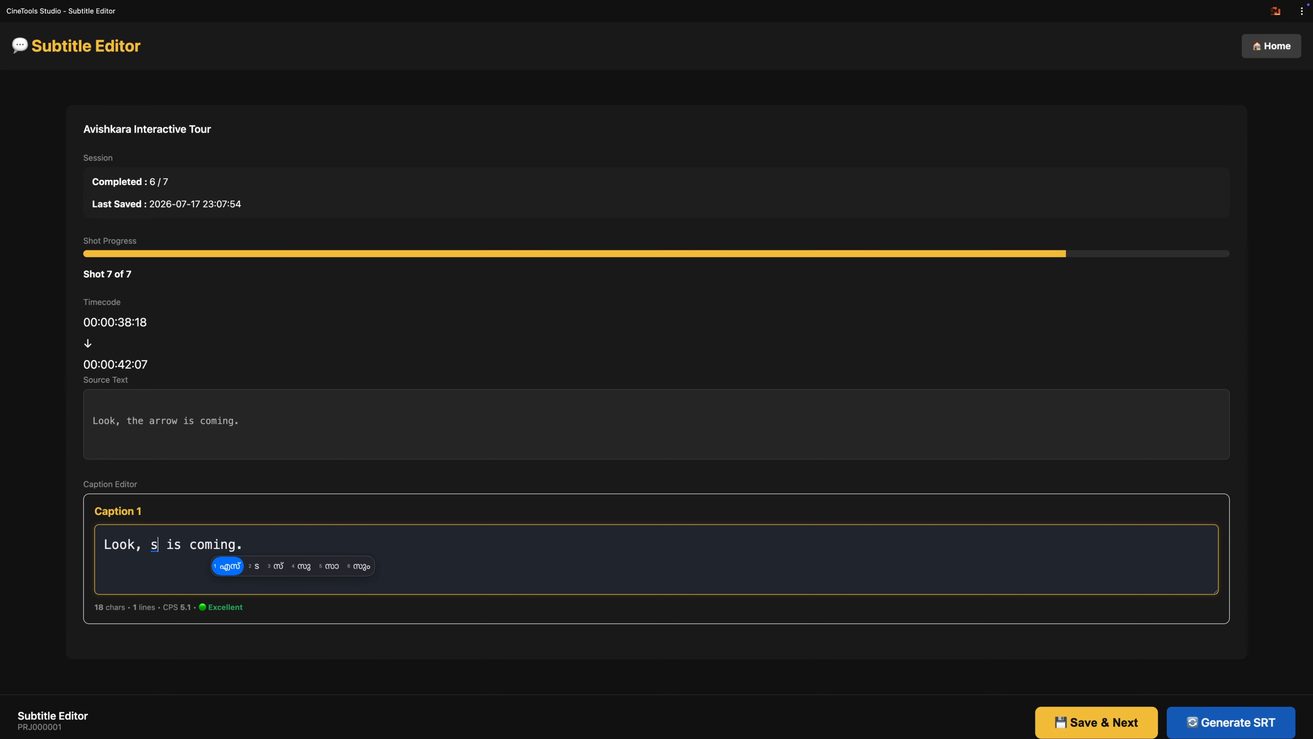
key("BackSpace")
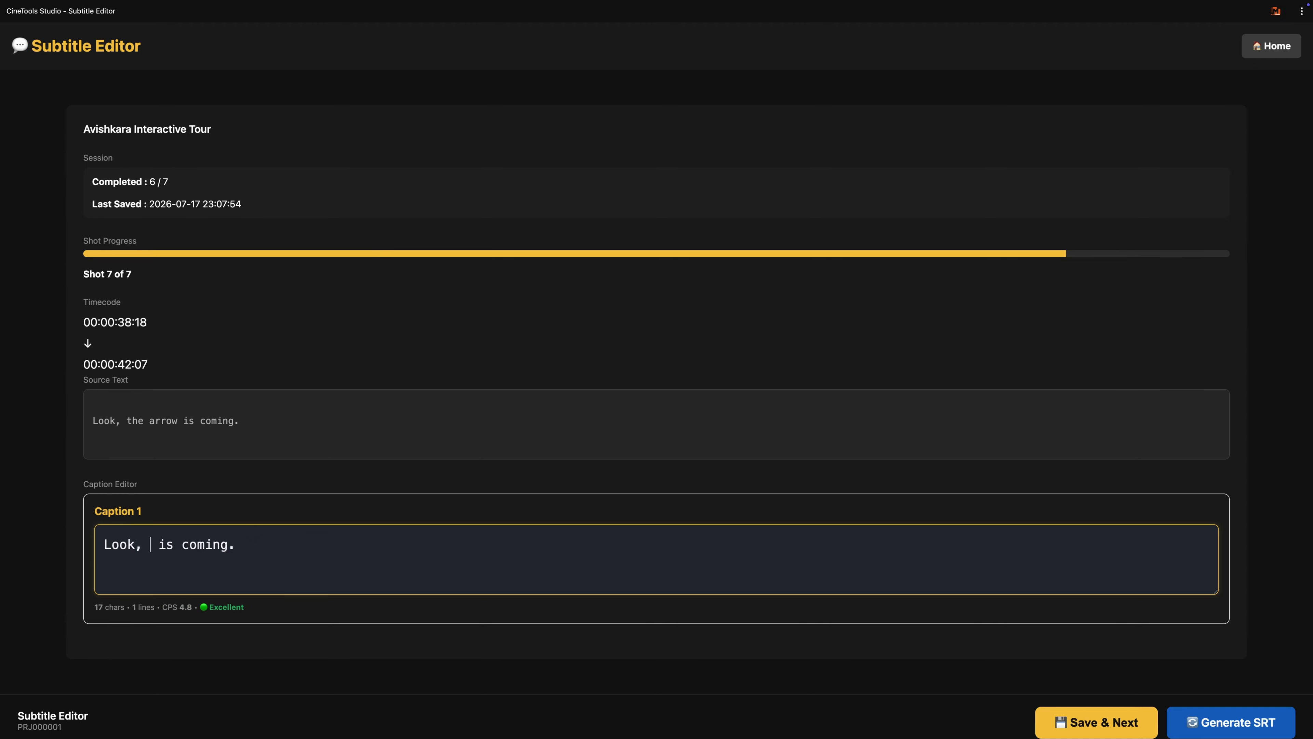
type("som")
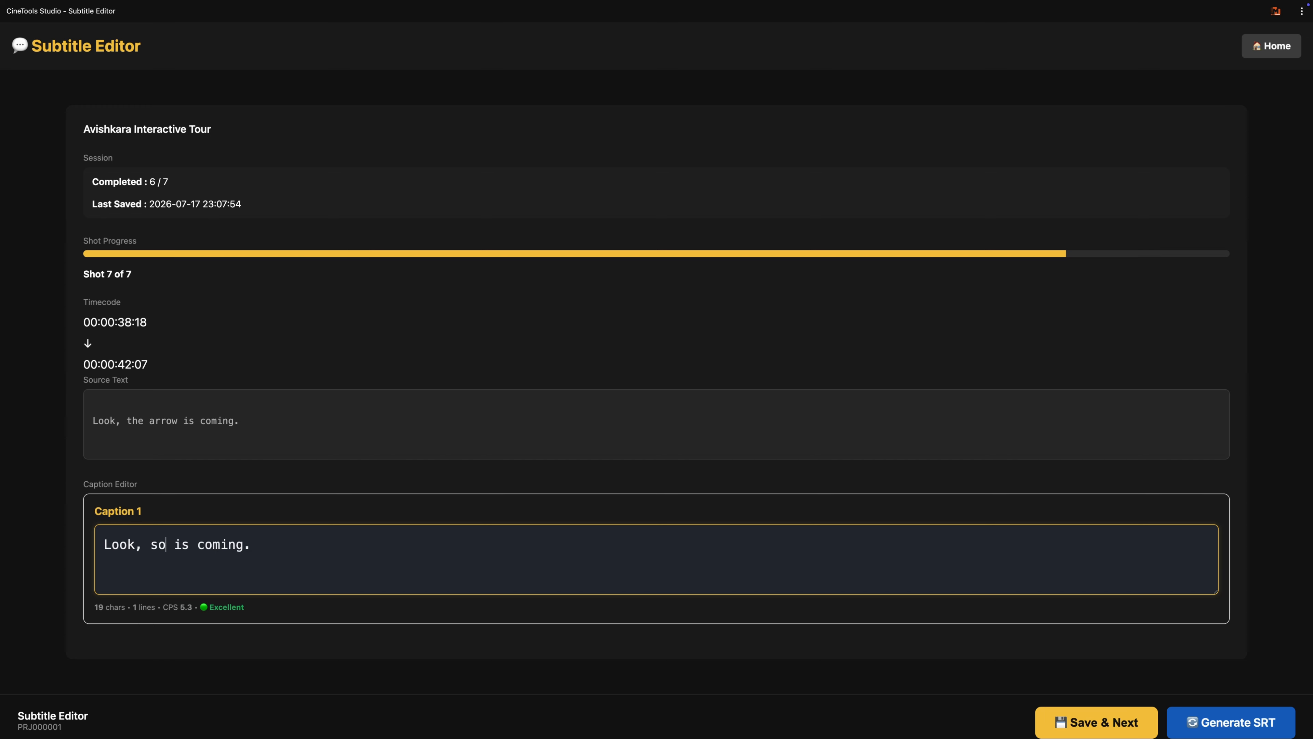
type("ebod")
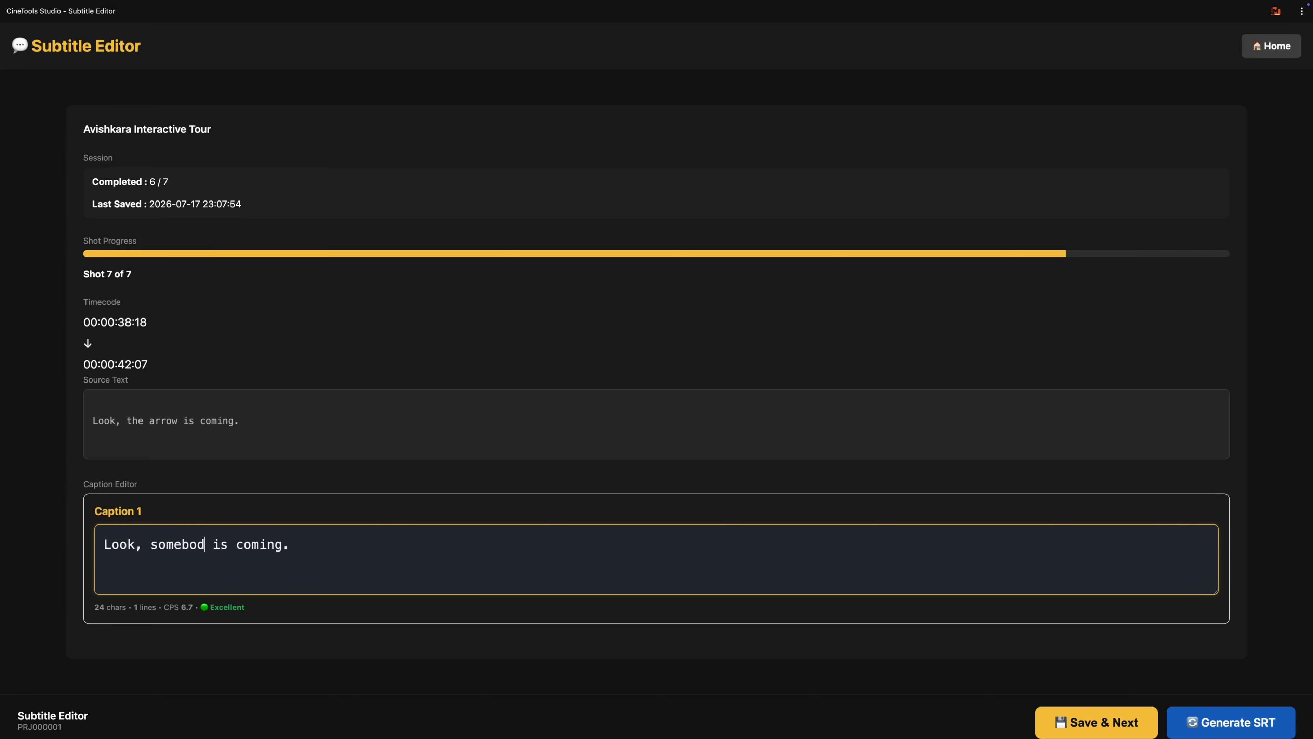
type("y")
left_click(1082, 726)
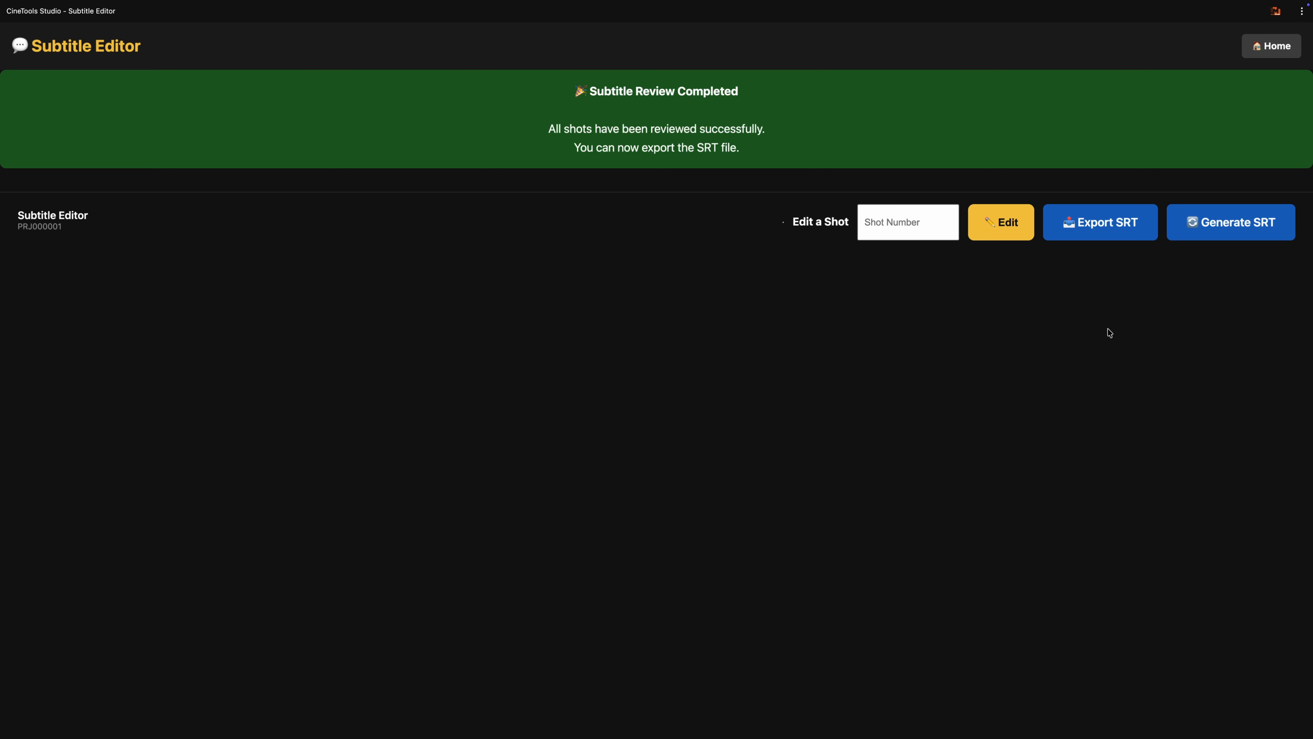
Step: Open shot 4 from the completed subtitle review for editing
left_click(911, 227)
type("4")
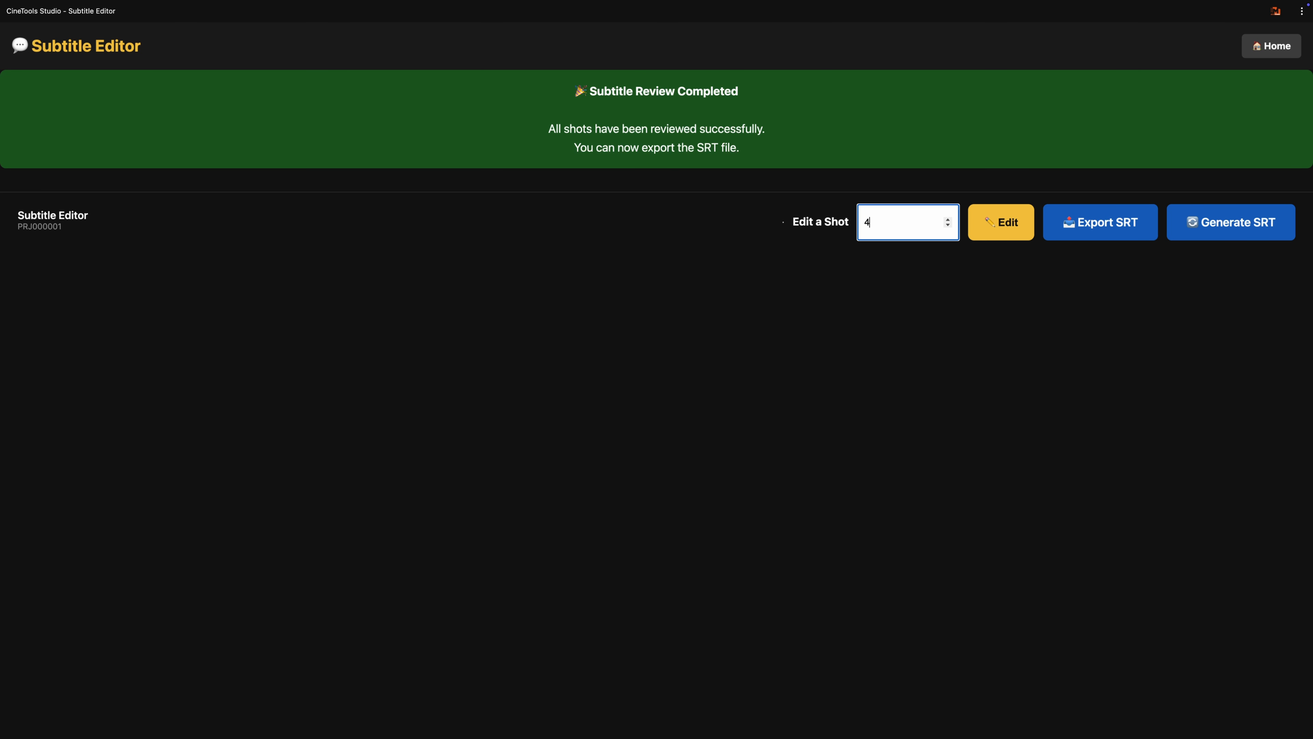
left_click(1001, 223)
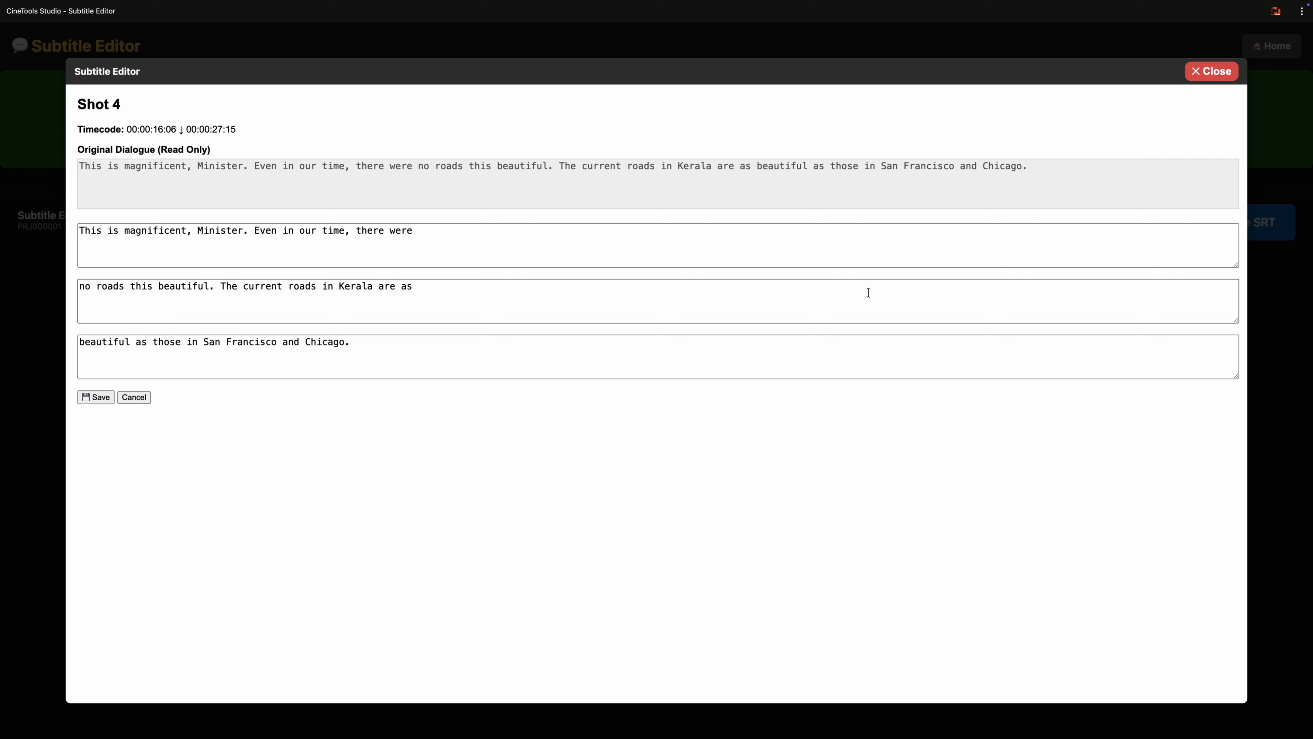